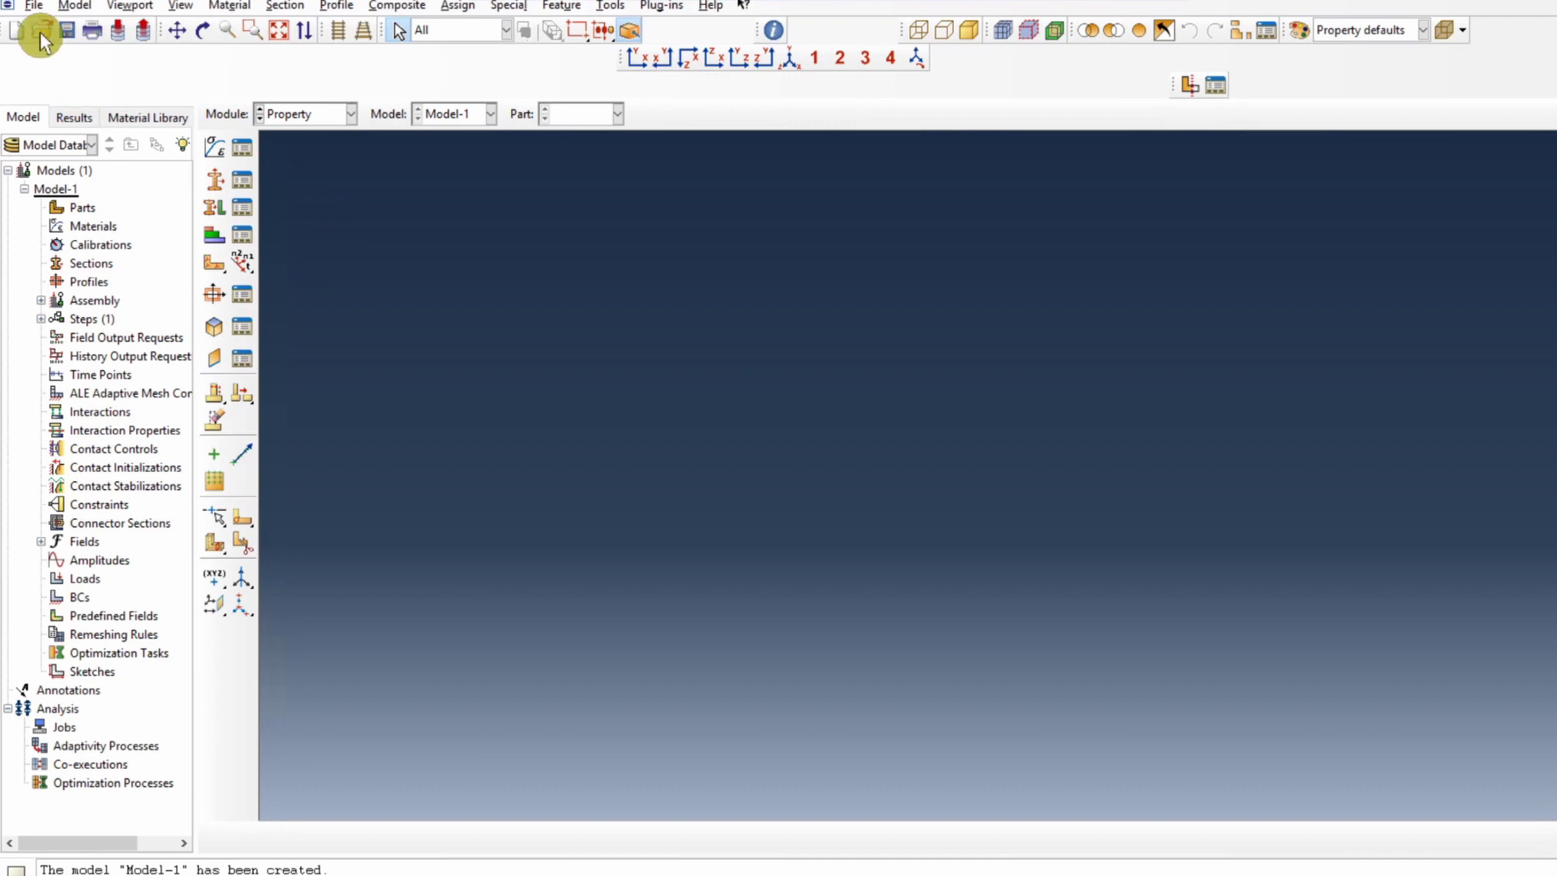
Create a 2D planar deformable shell part and sketch a rectangle from the origin to corner 10,10.
double_click(71, 208)
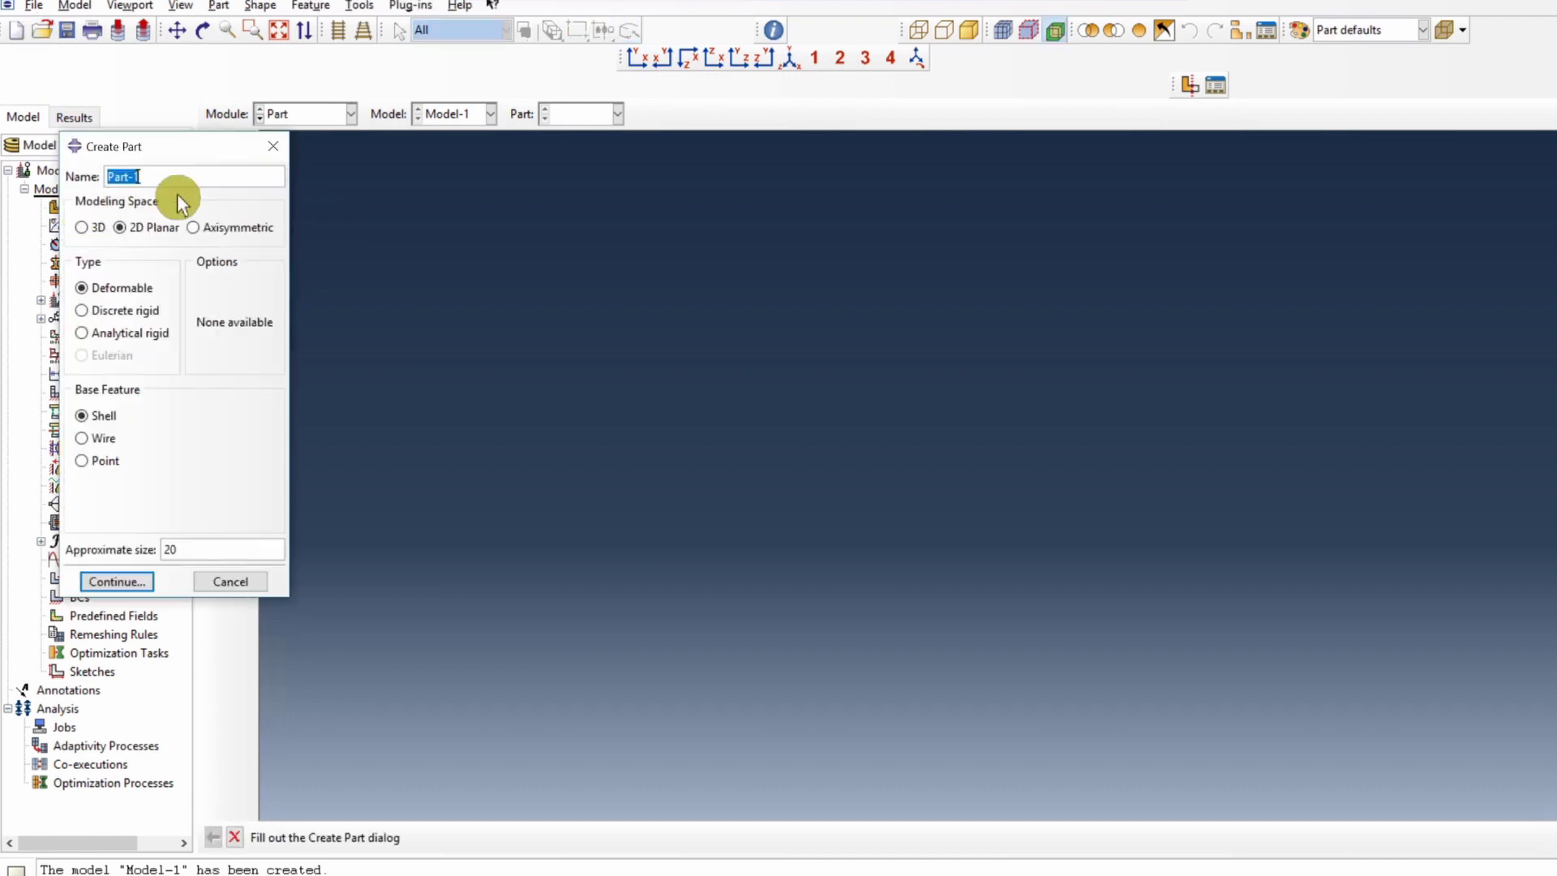
left_click(120, 582)
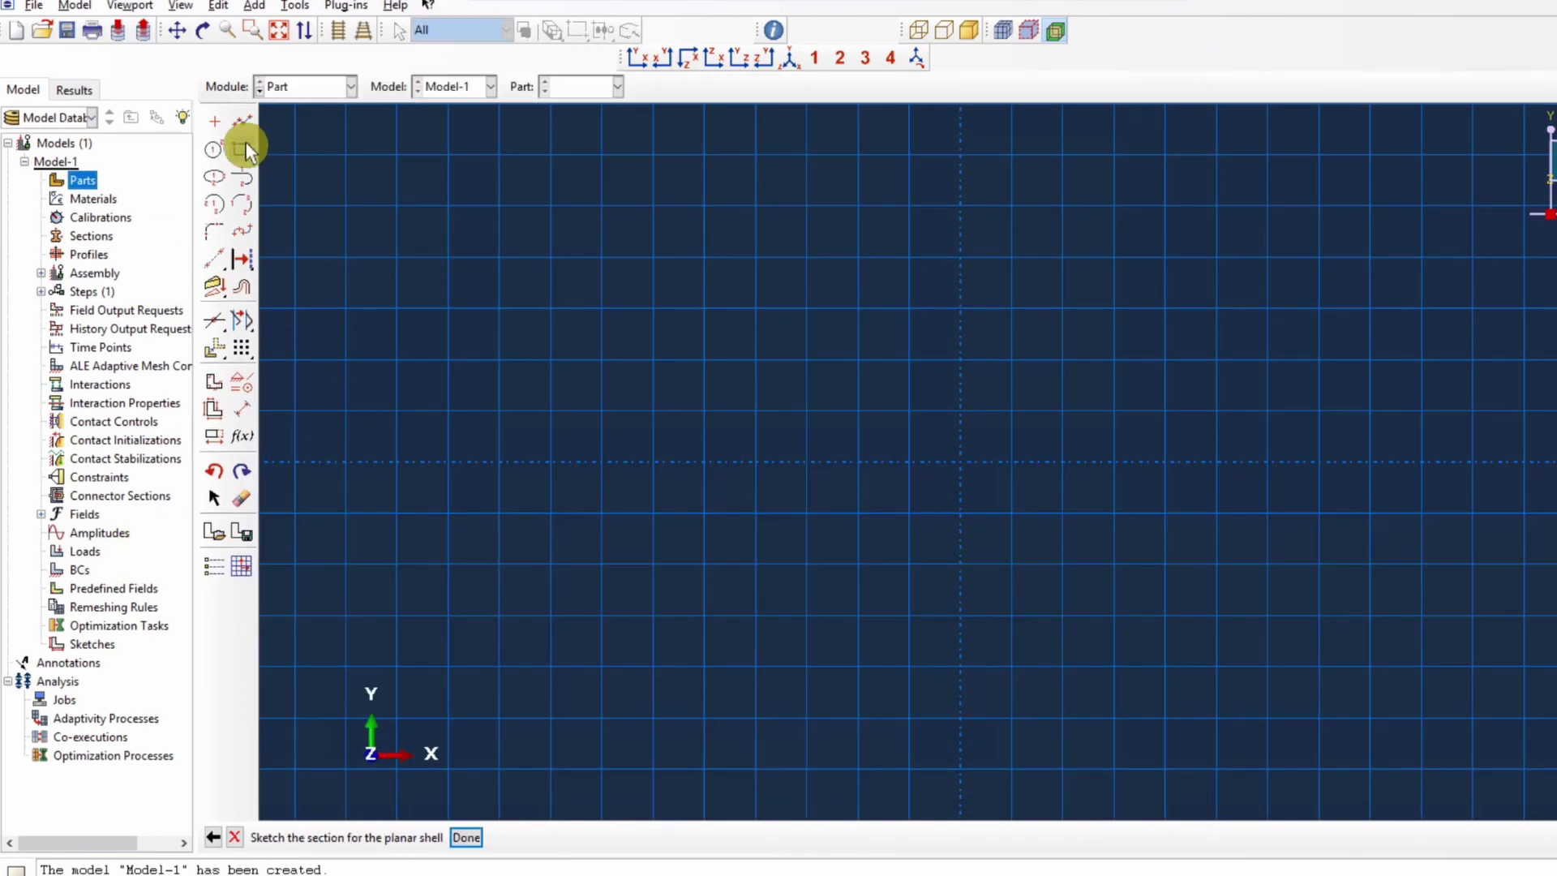
left_click(244, 146)
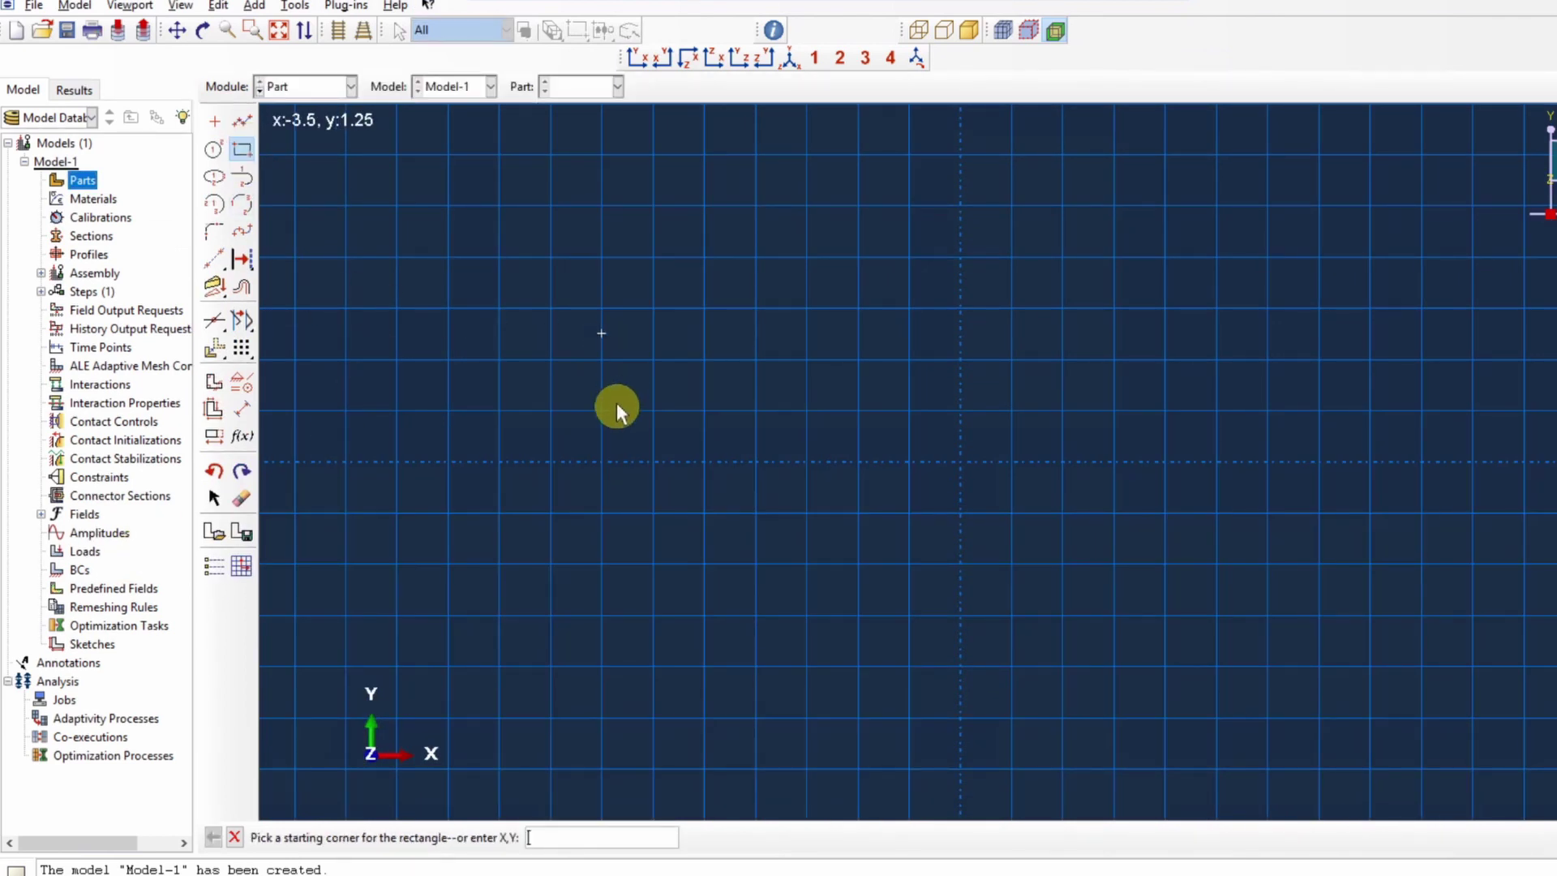
left_click(961, 462)
type("20,10")
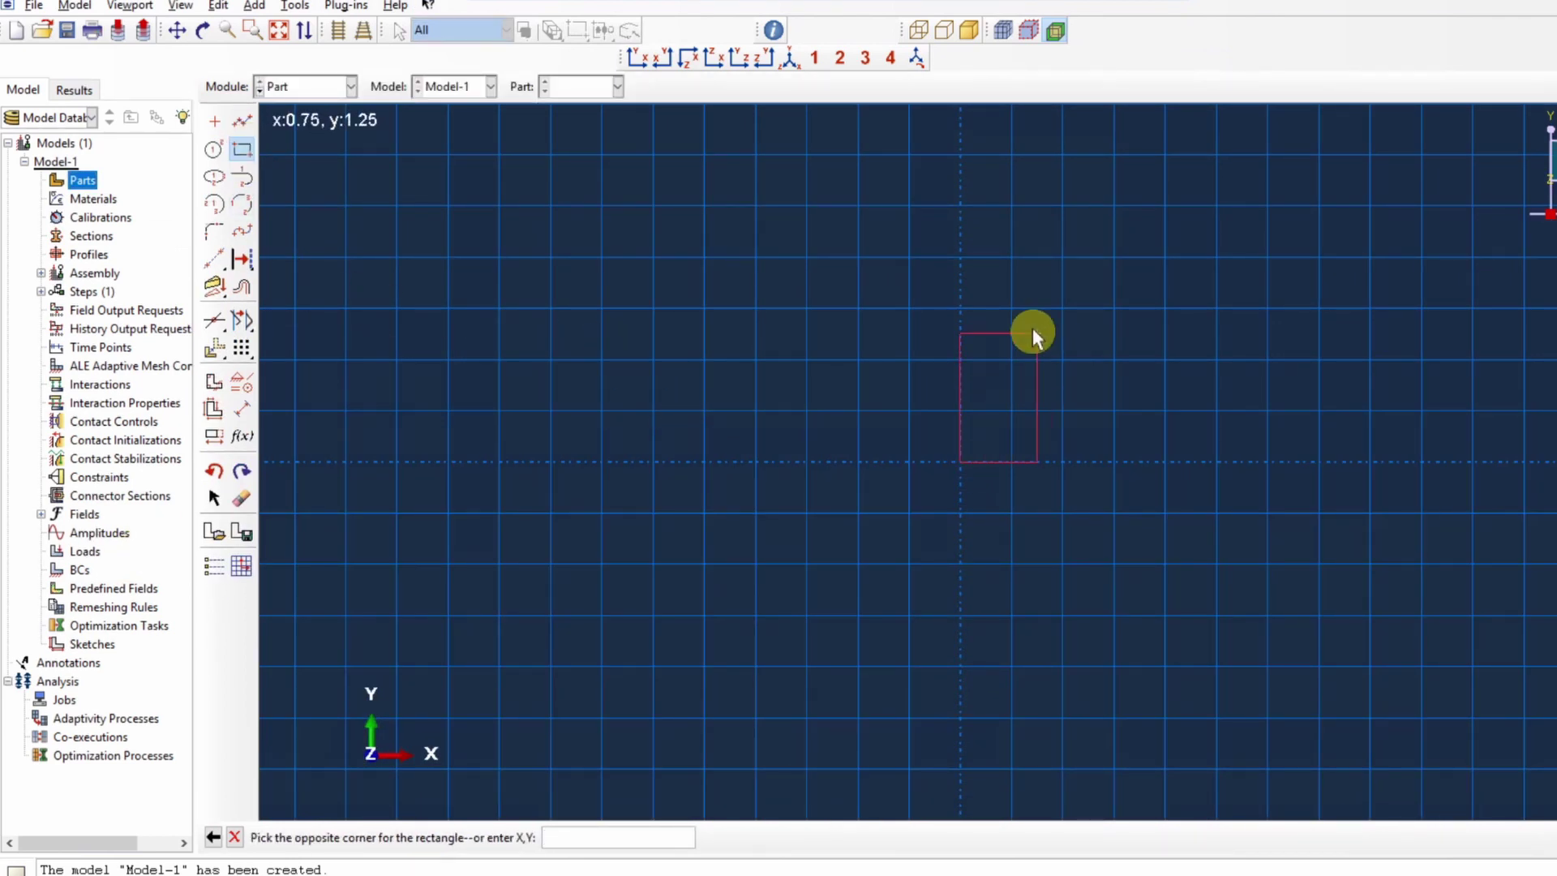
key("Return")
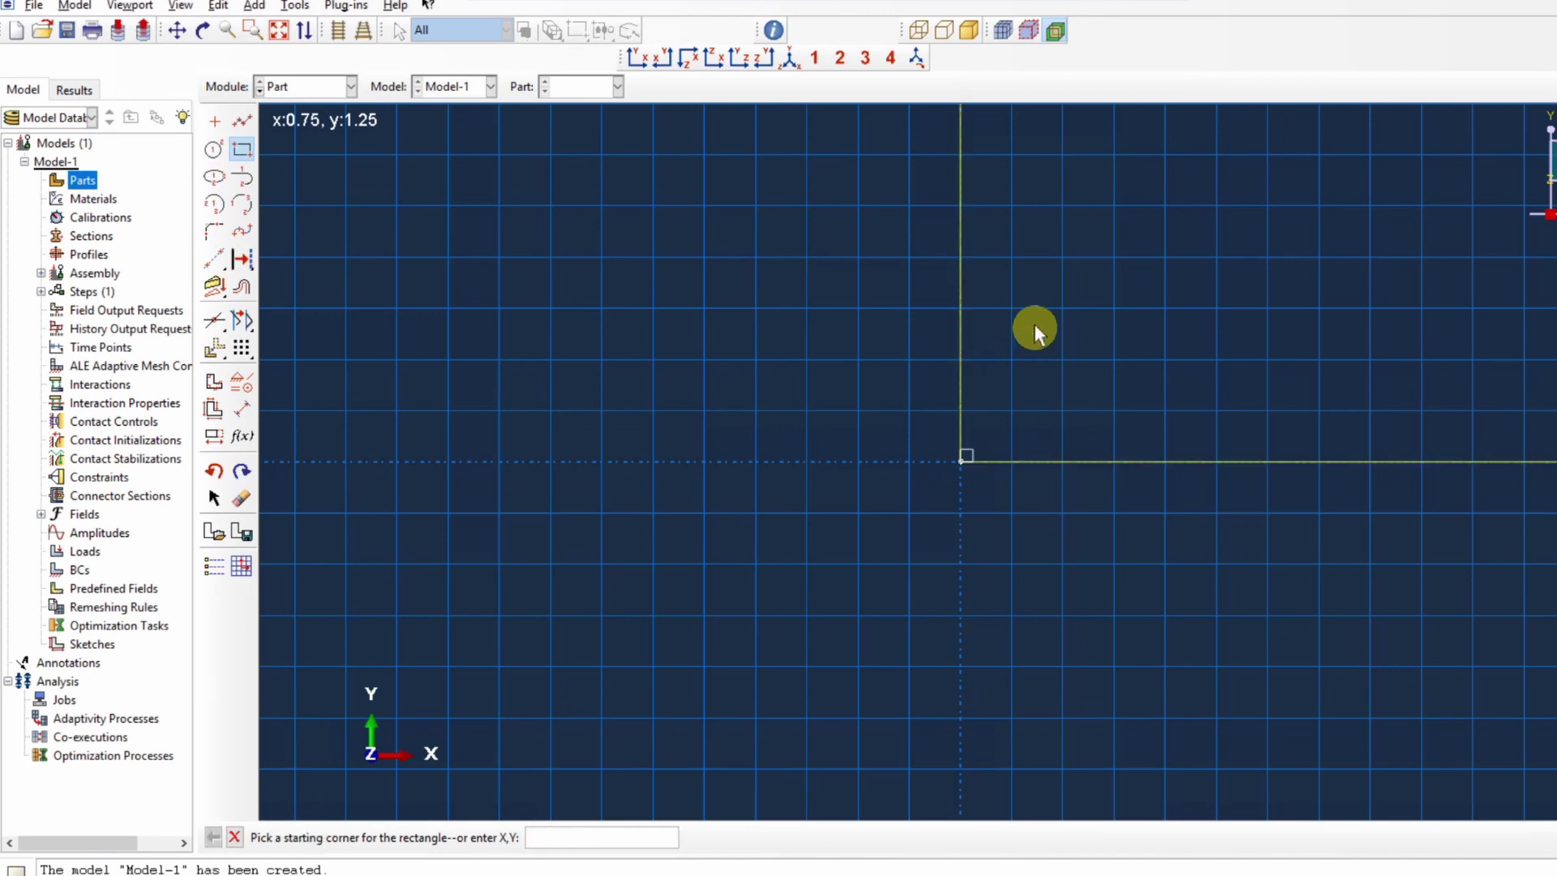
scroll(616, 608, "down", 5)
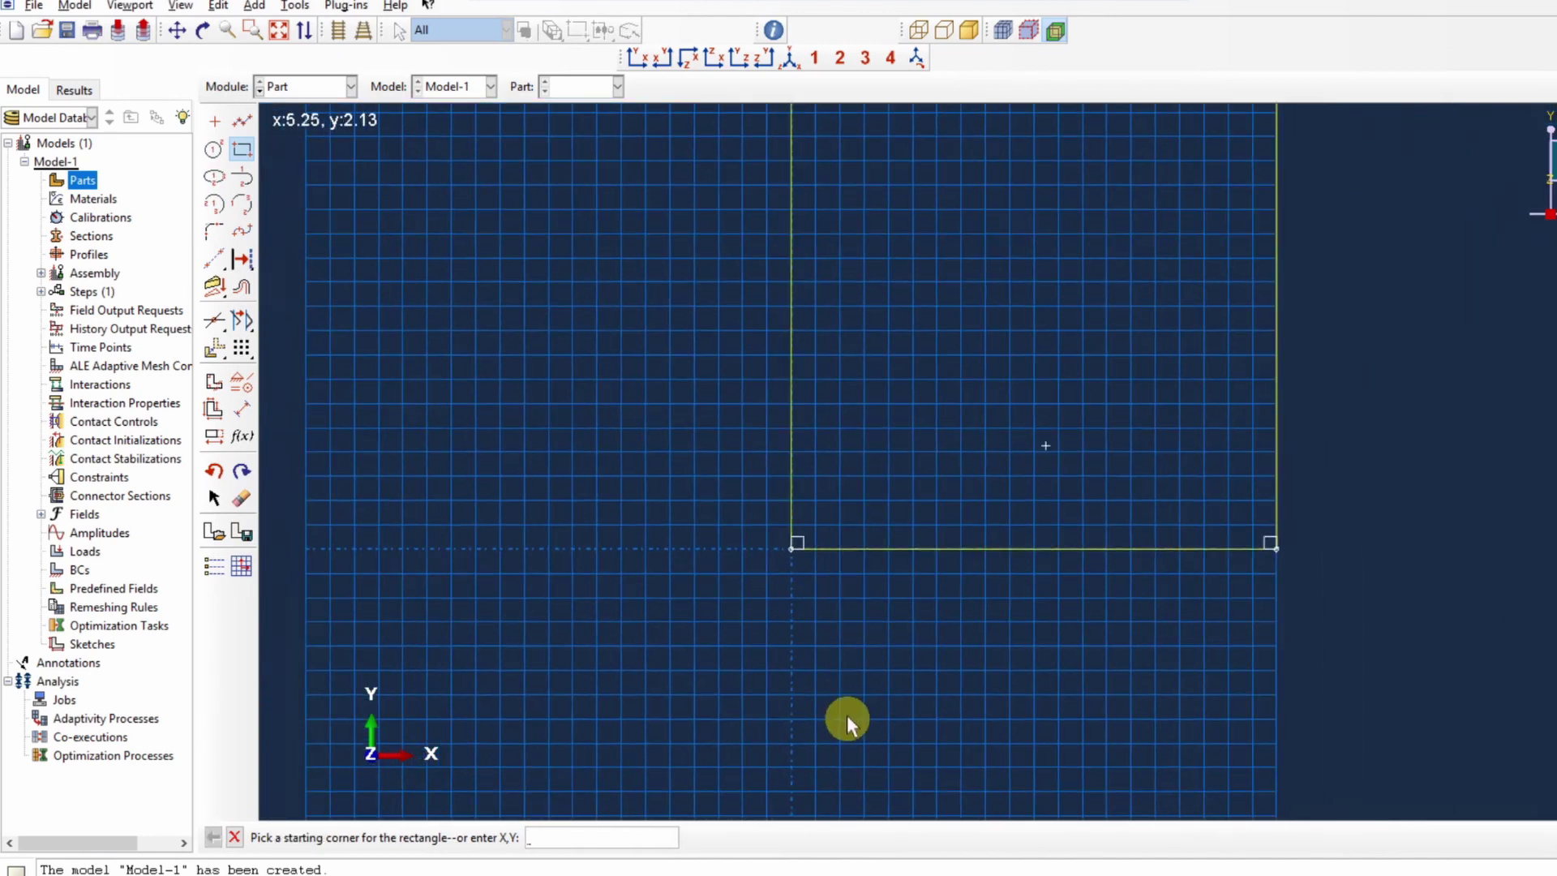
scroll(847, 714, "down", 2)
scroll(1147, 341, "up", 2)
scroll(1210, 295, "up", 1)
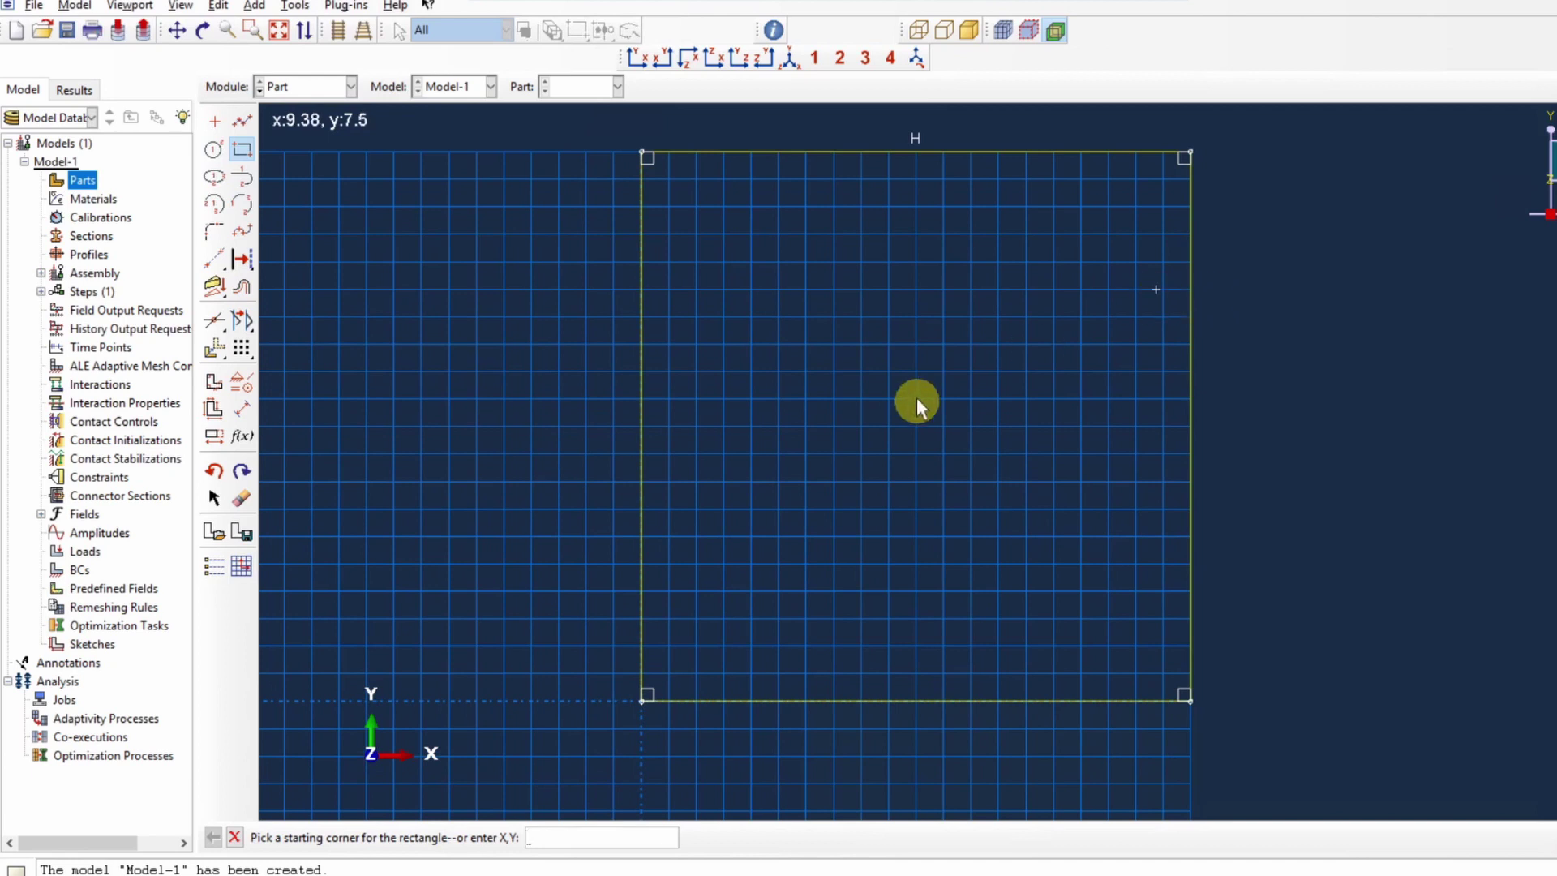
Sketch the V-notch on the square's left edge with connected lines through 0,6, 5,5 and 0,4.
left_click(240, 121)
type("0,6")
key("Return")
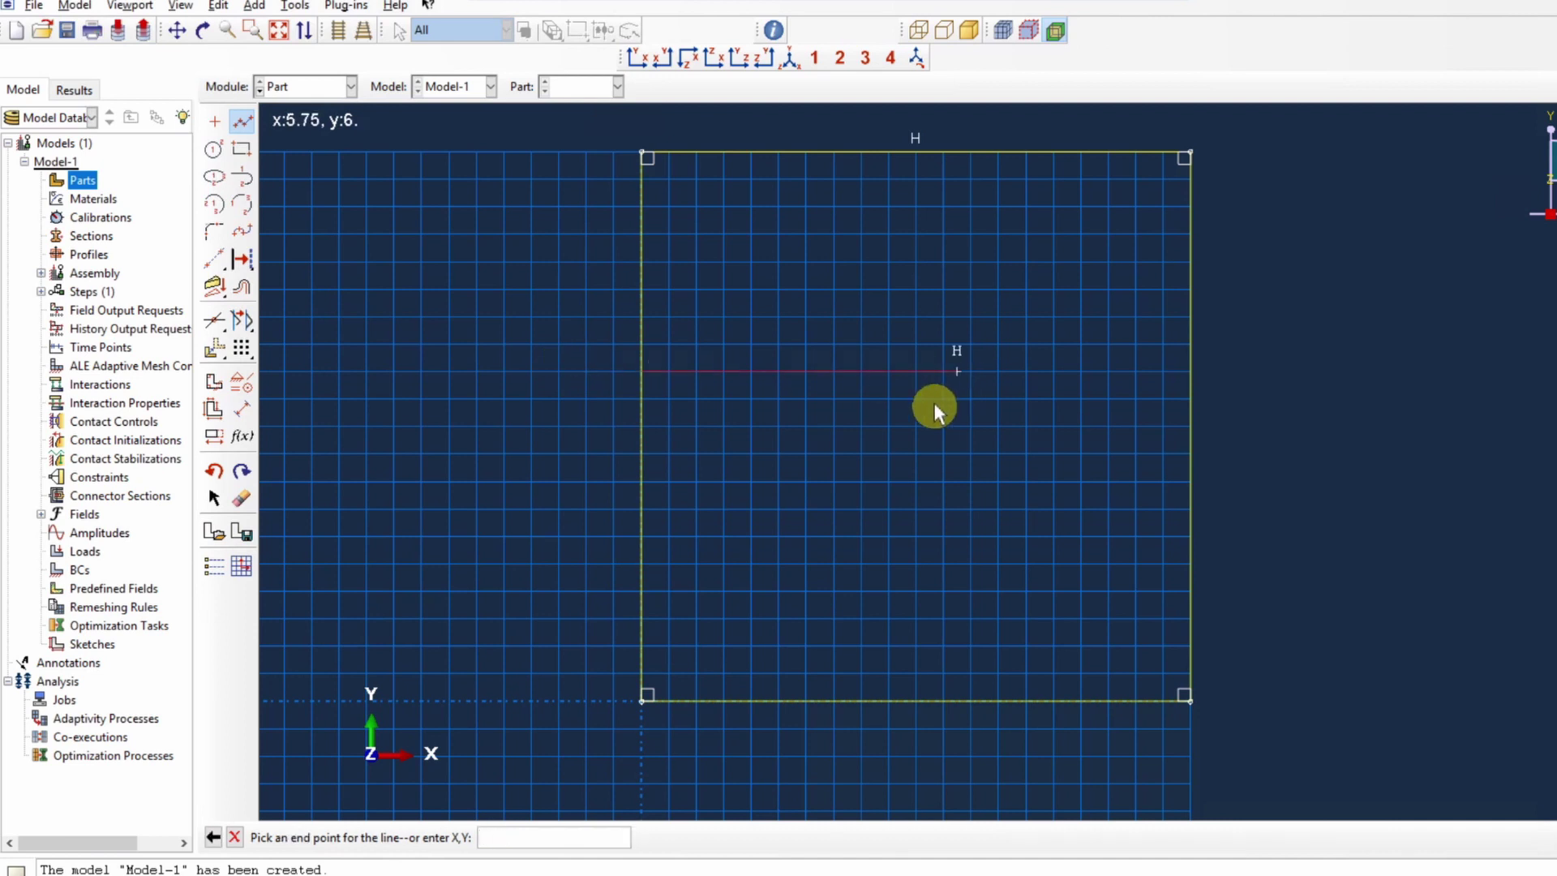
type("5,5")
key("Return")
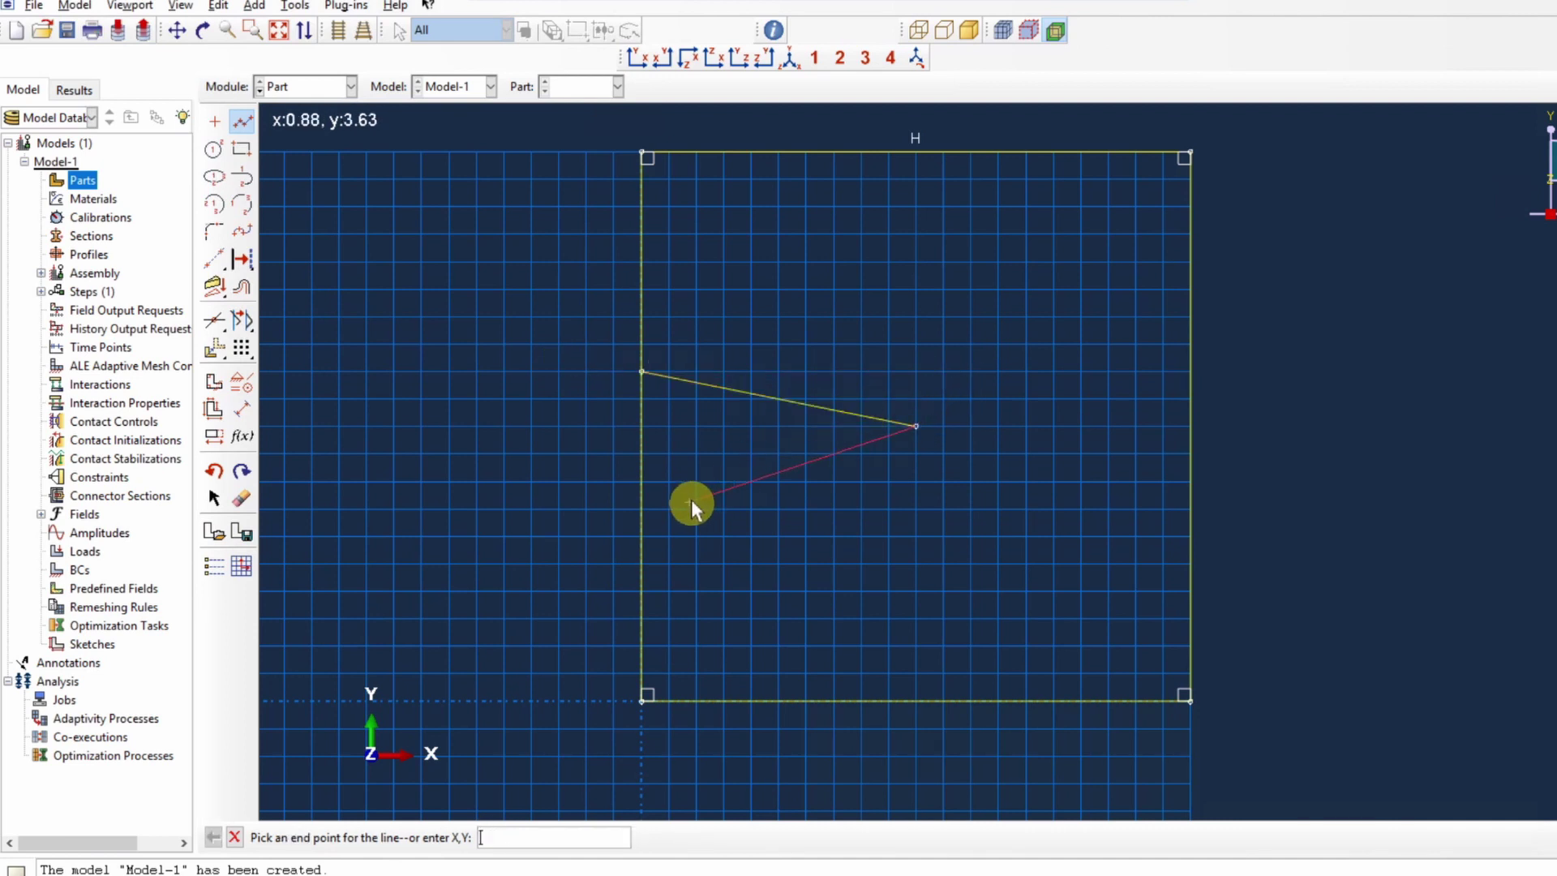
type("0,4")
key("Return")
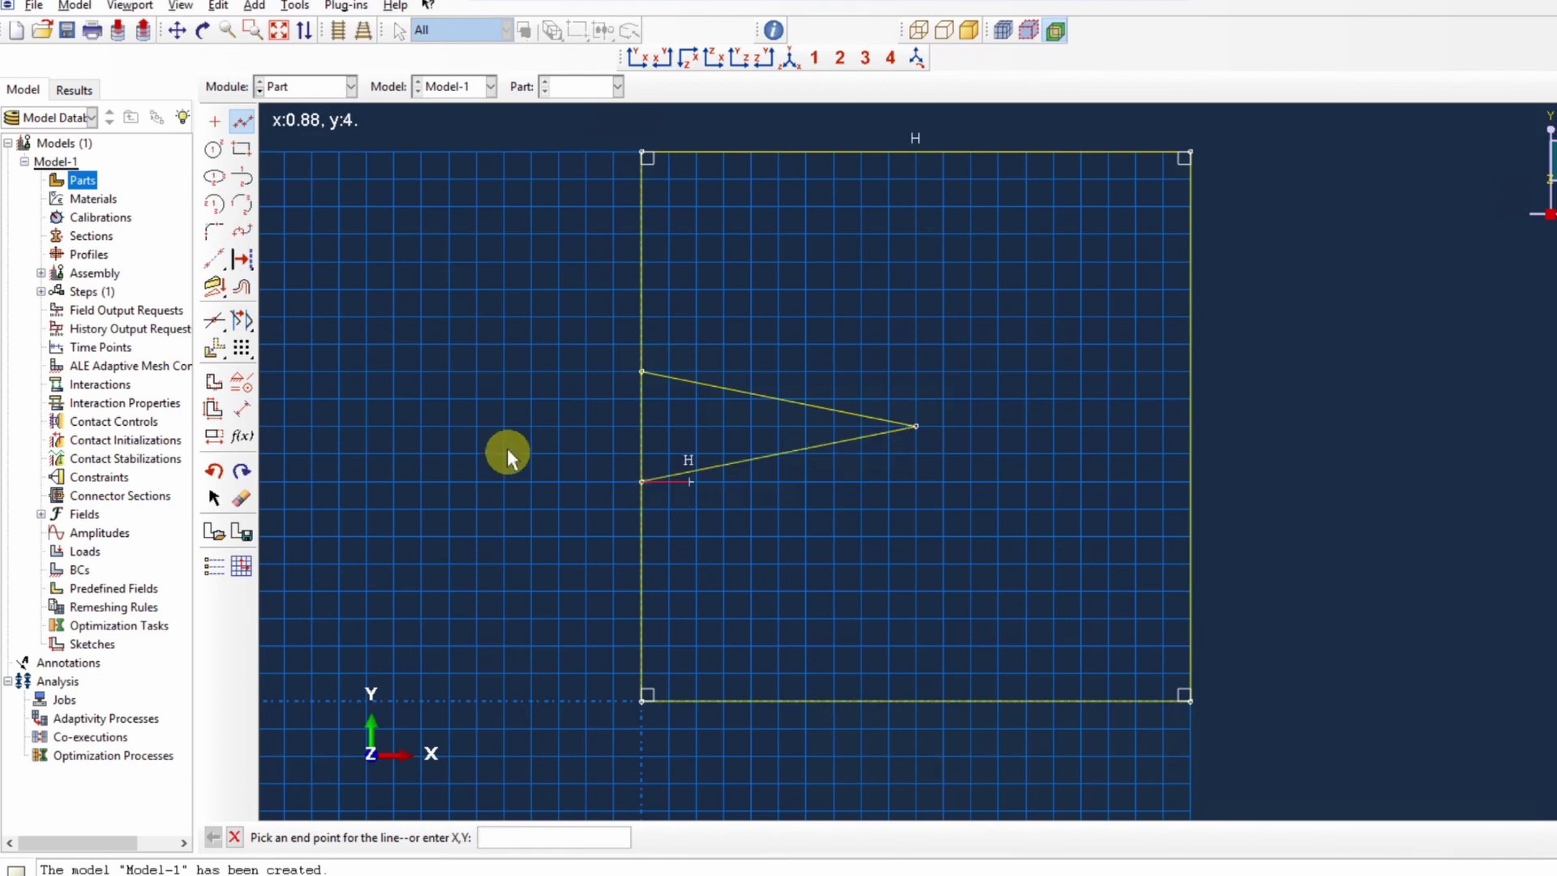
middle_click(504, 423)
Split the square's left edge where it meets the upper and lower notch lines.
left_click(214, 320)
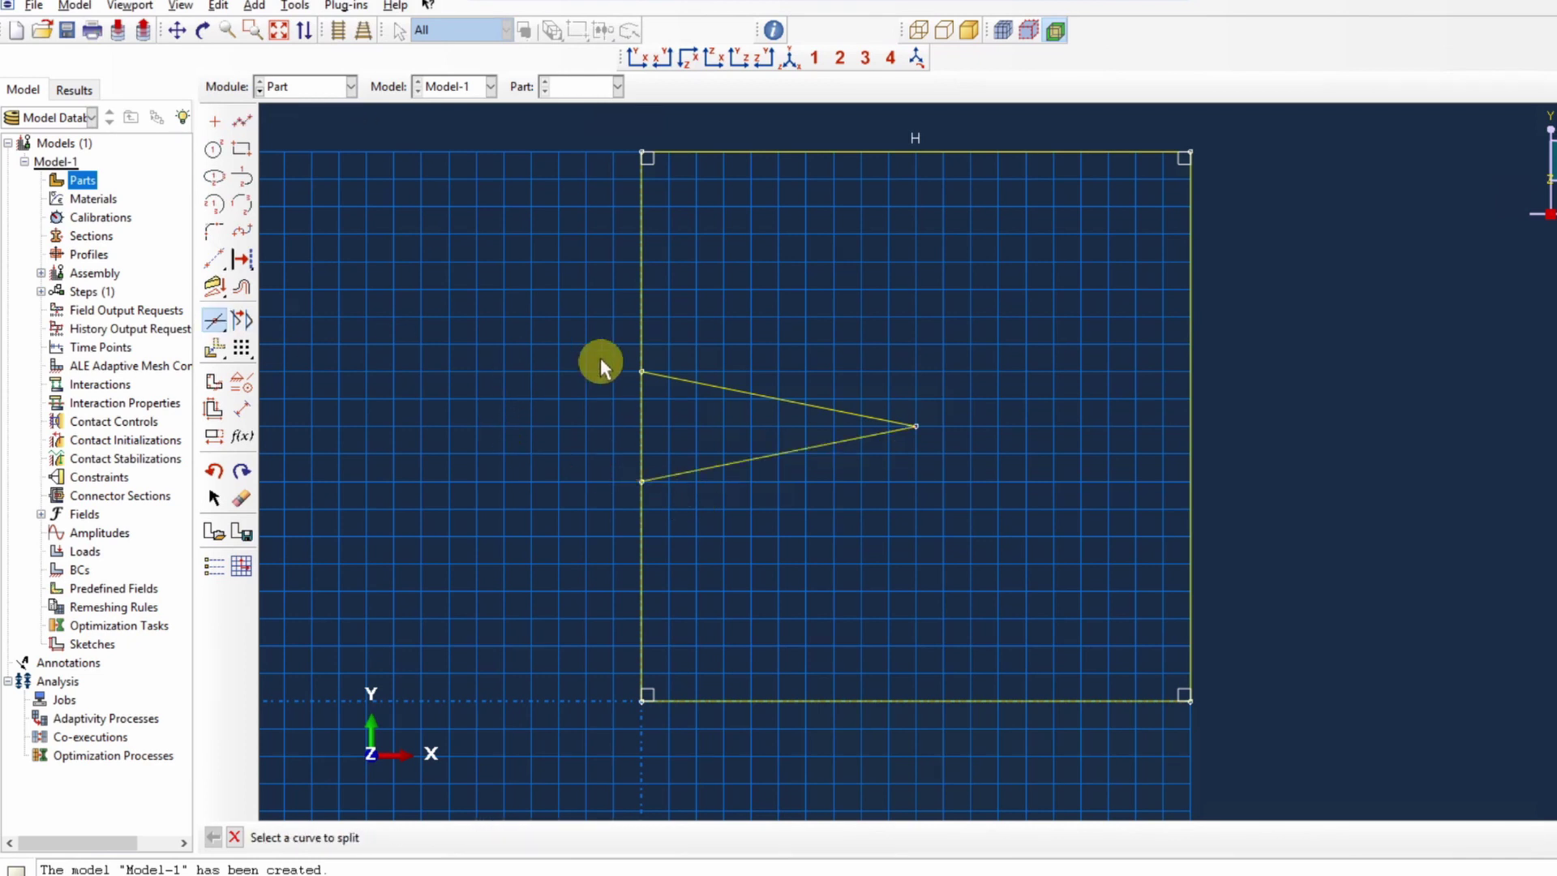
left_click(654, 389)
left_click(684, 379)
left_click(643, 434)
left_click(683, 472)
middle_click(306, 370)
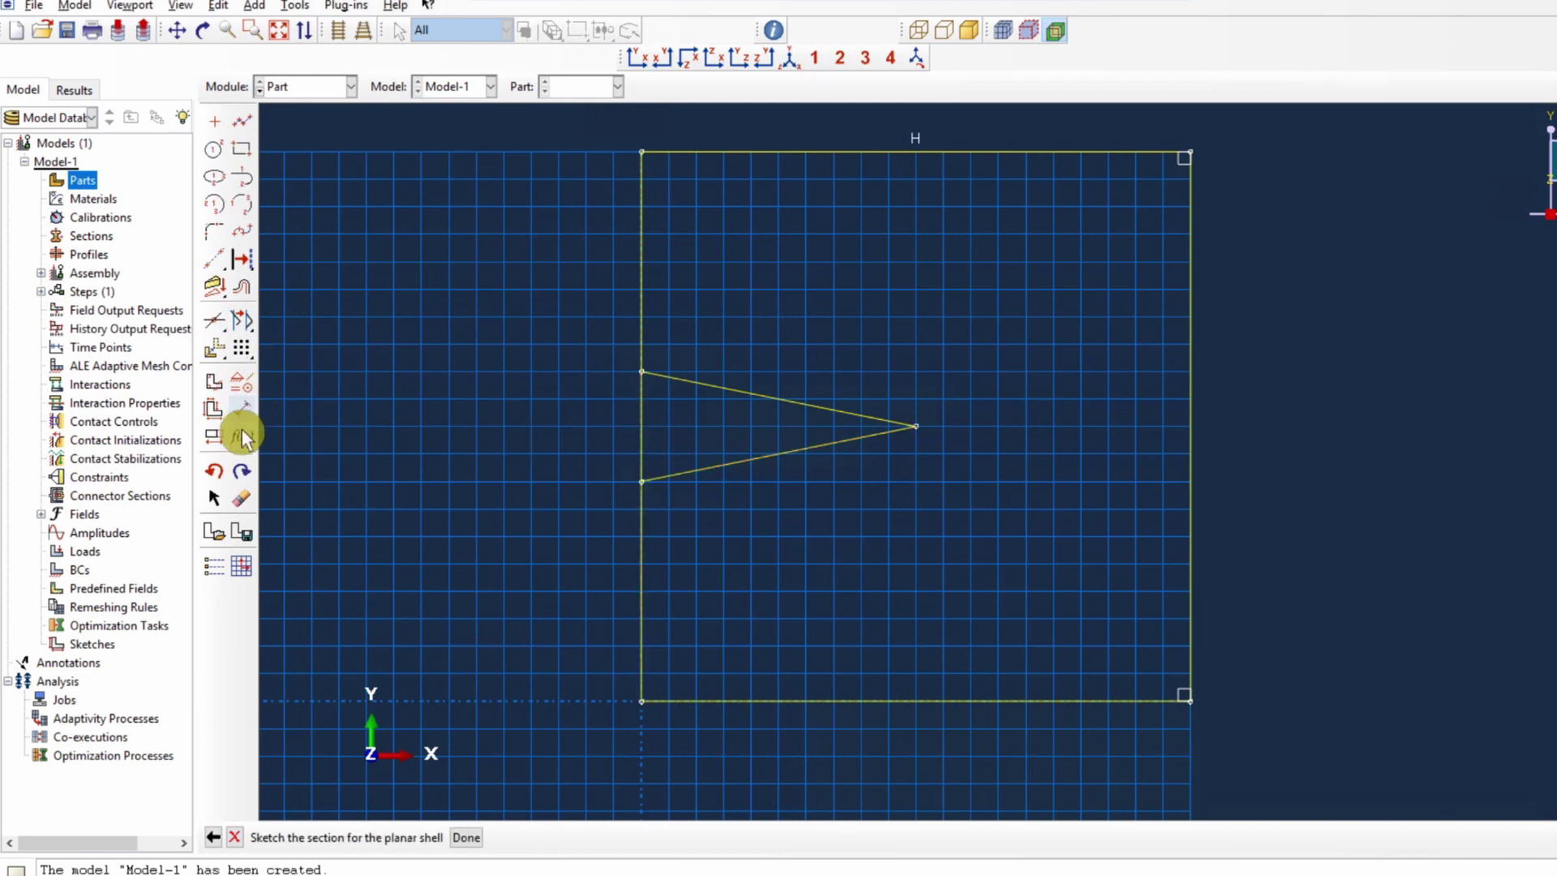
Delete the left edge segment across the notch opening and finish the sketch to create the part.
left_click(242, 500)
left_click(640, 416)
middle_click(523, 436)
middle_click(1271, 491)
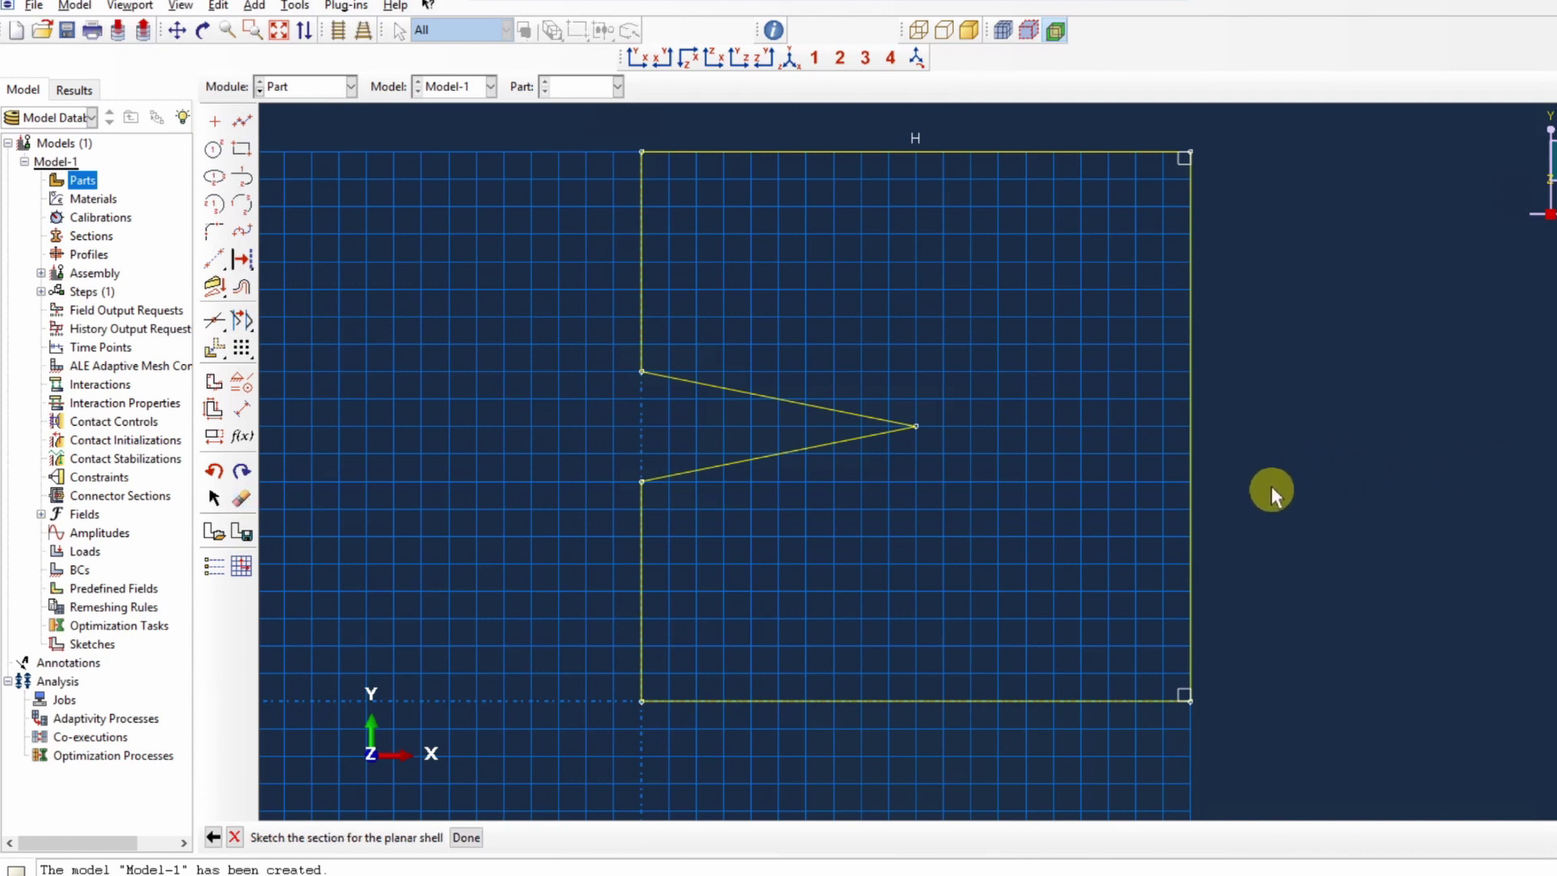
middle_click(448, 381)
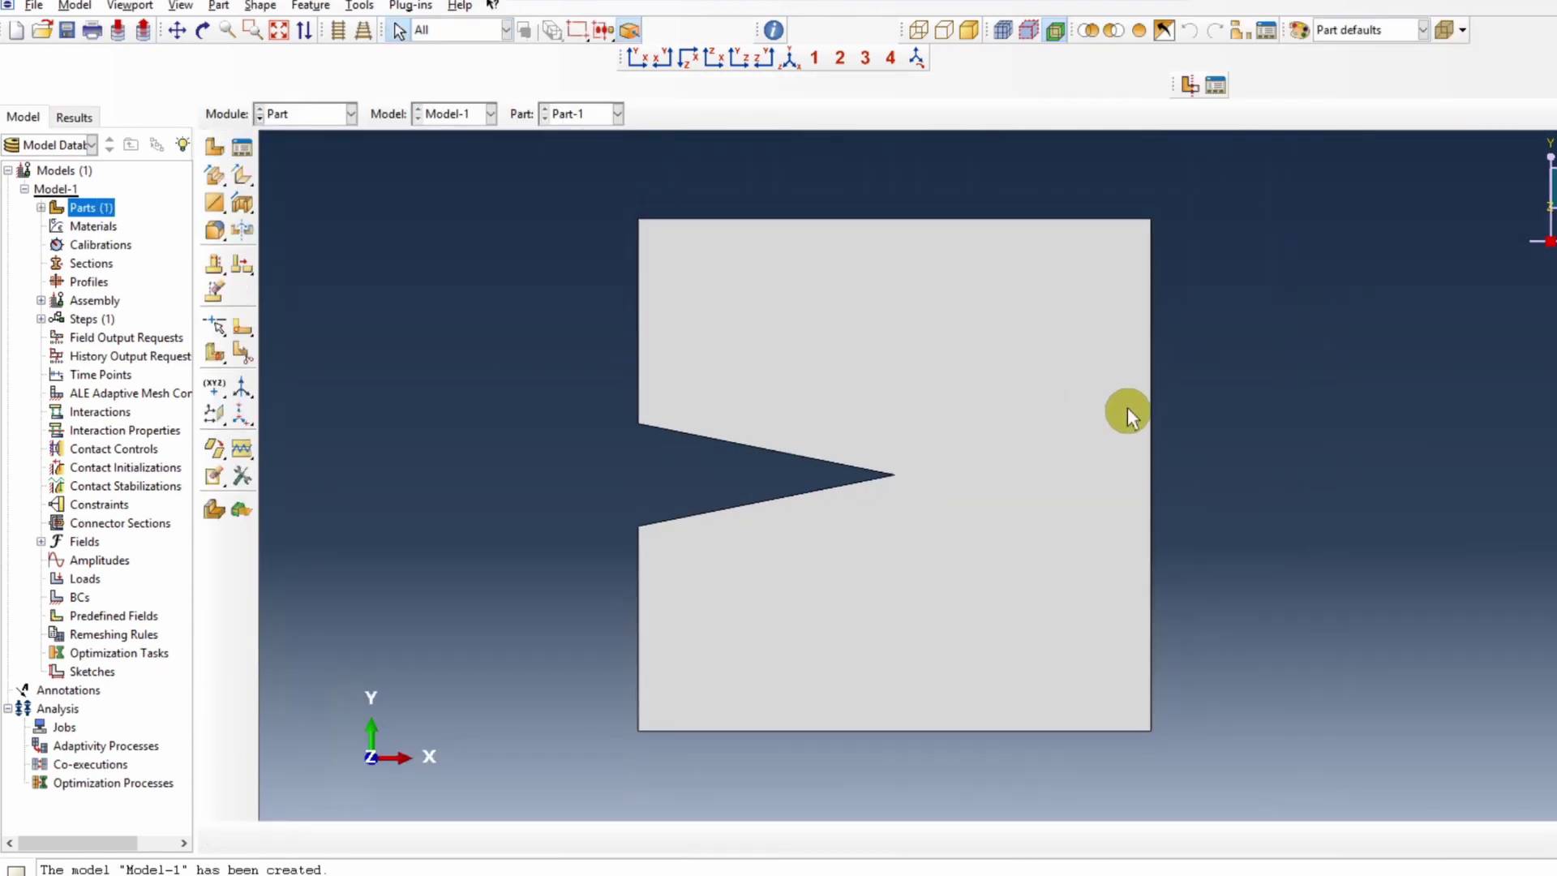
In the Property module, create a material named Rubber with a mass density of 1e-10.
left_click(312, 118)
left_click(294, 154)
left_click(213, 149)
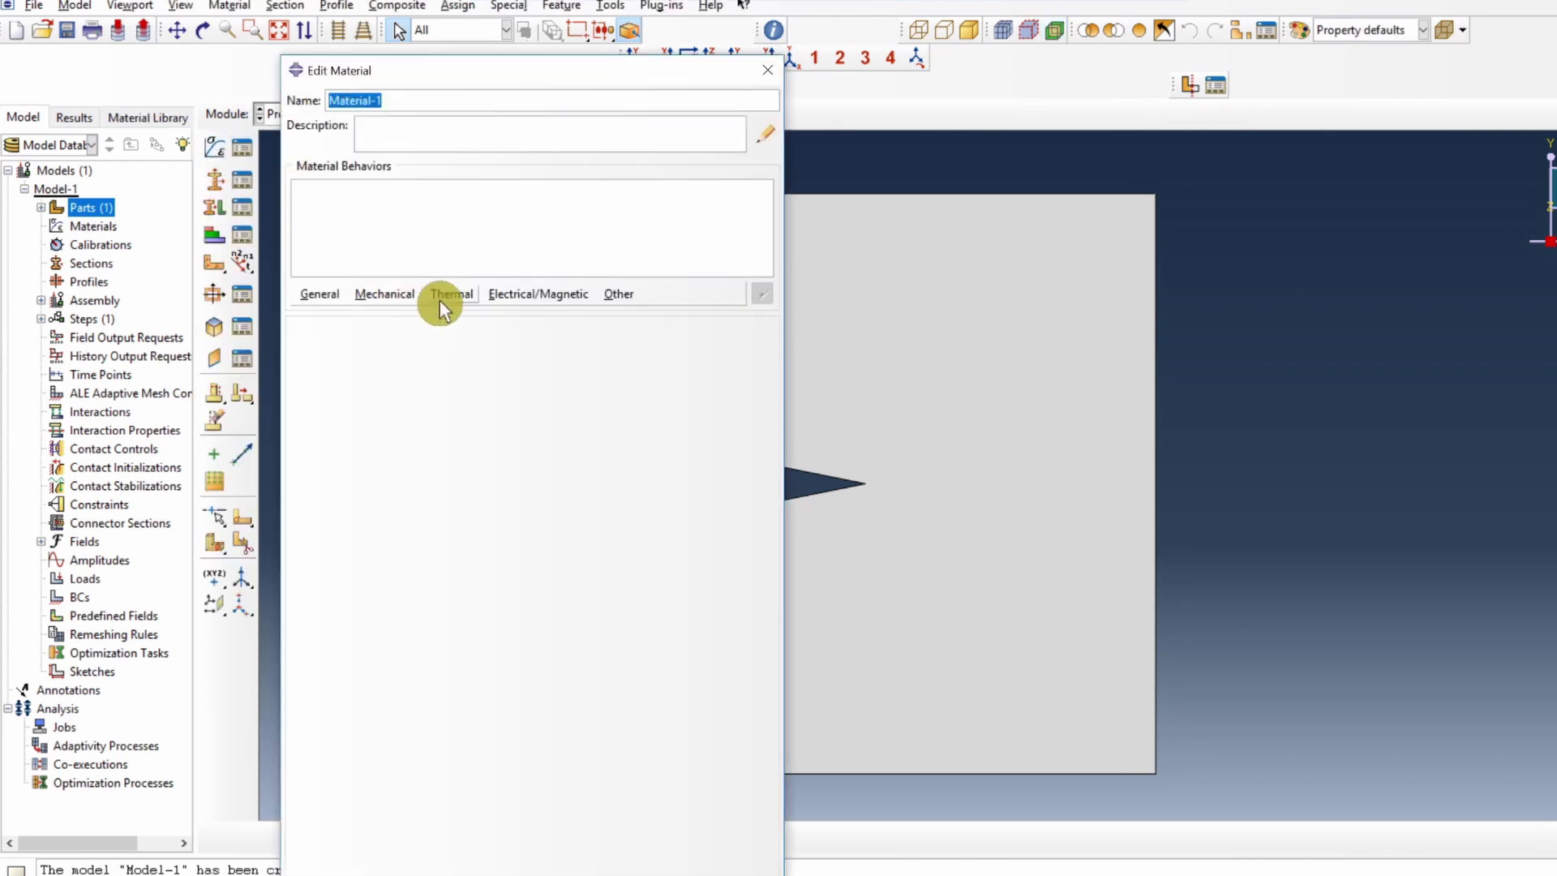
type("Rubber")
left_click(315, 295)
left_click(318, 318)
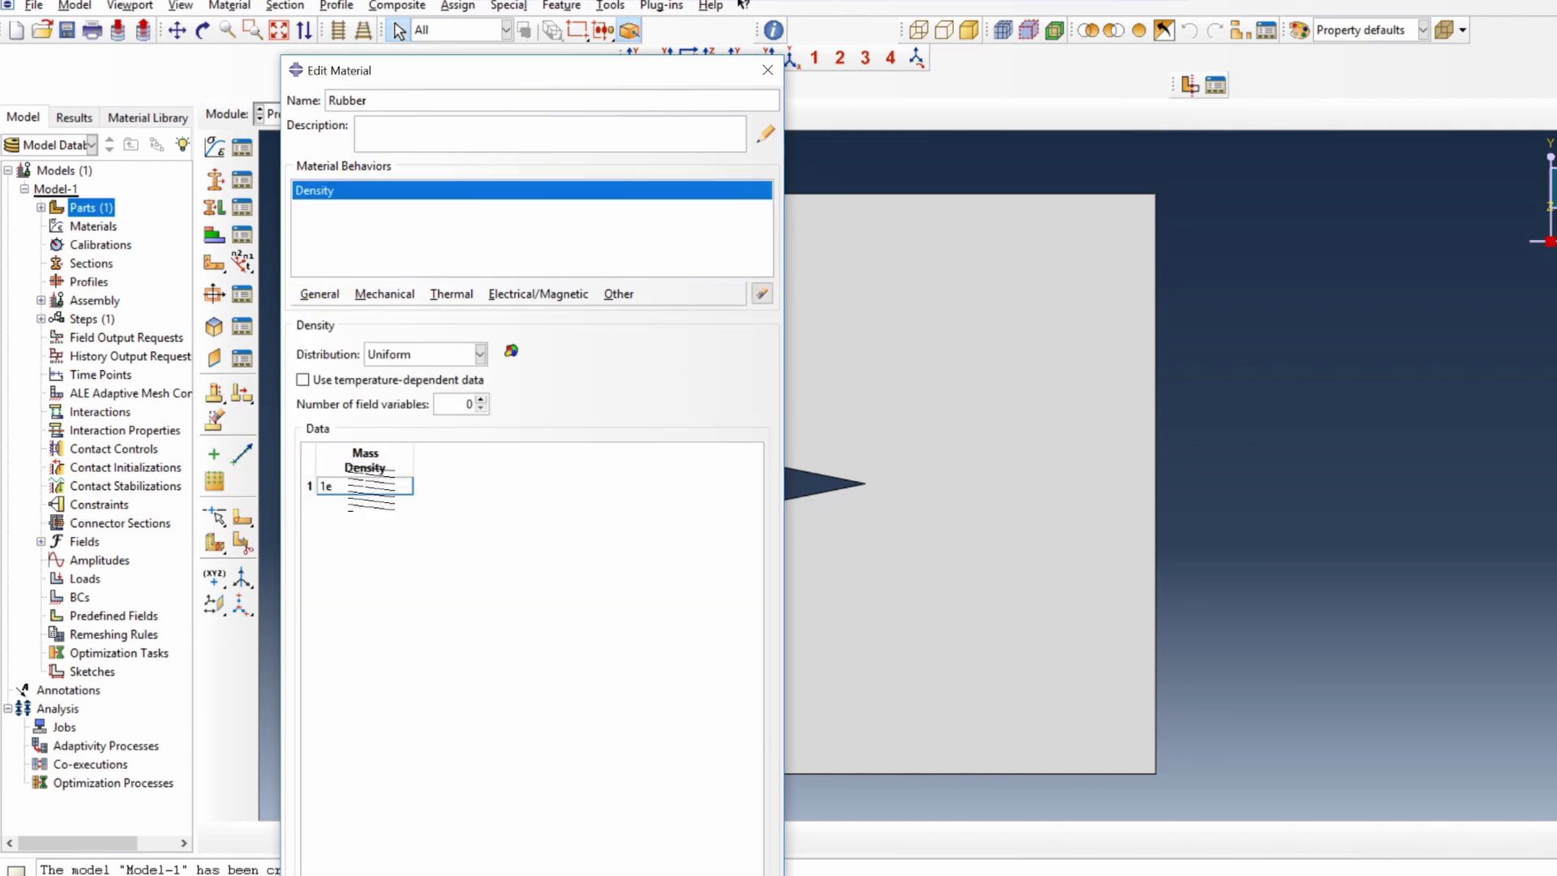
type("10")
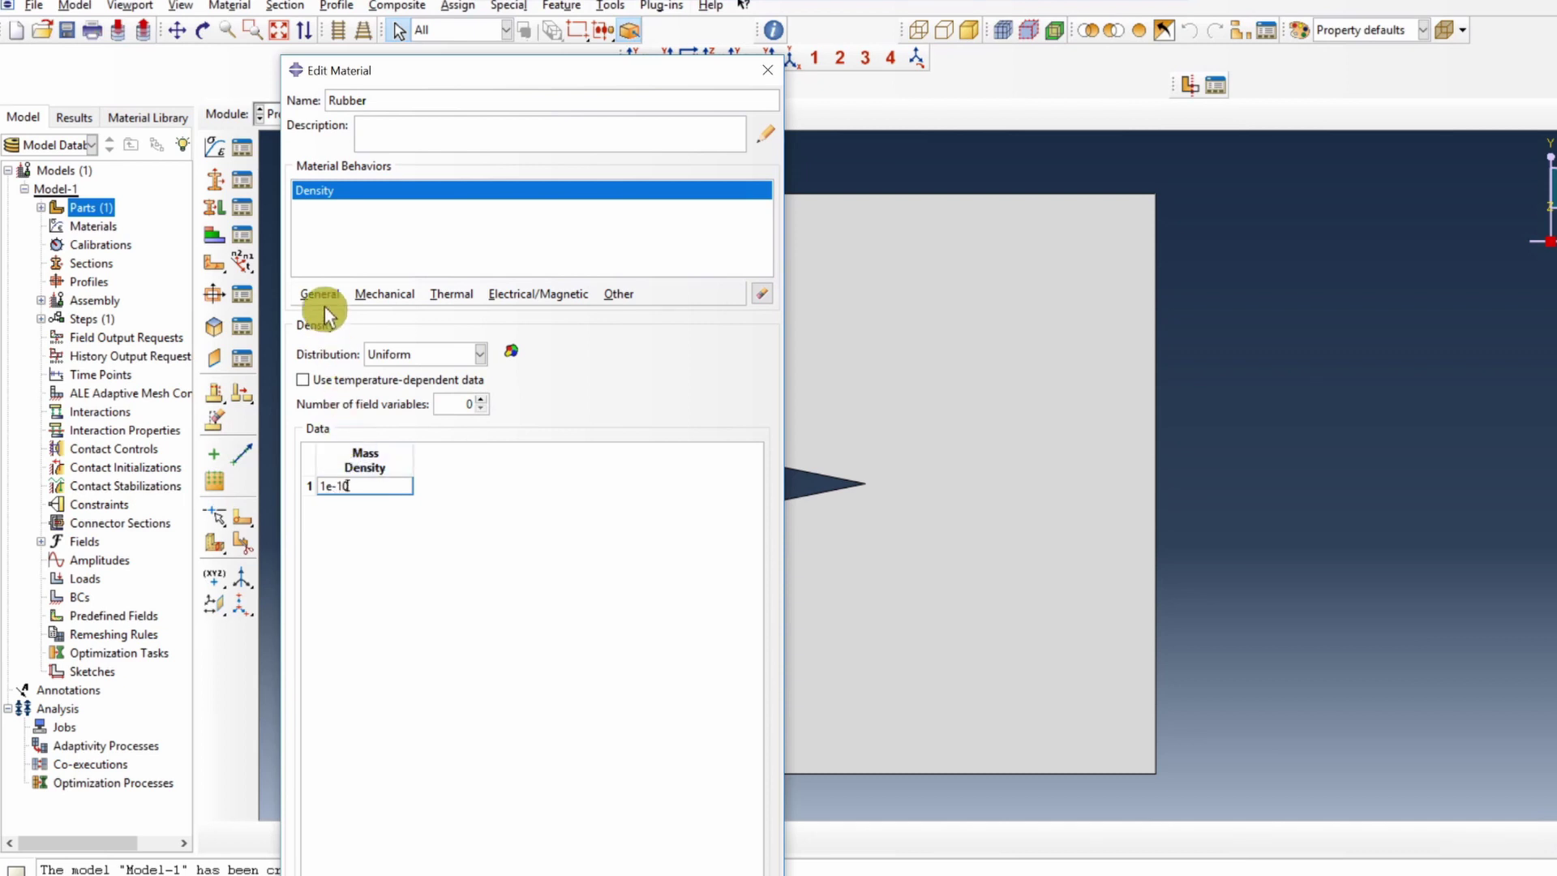
Add Depvar to Rubber with element deletion controlled by variable 1, and add the User Defined Field behavior.
left_click(321, 295)
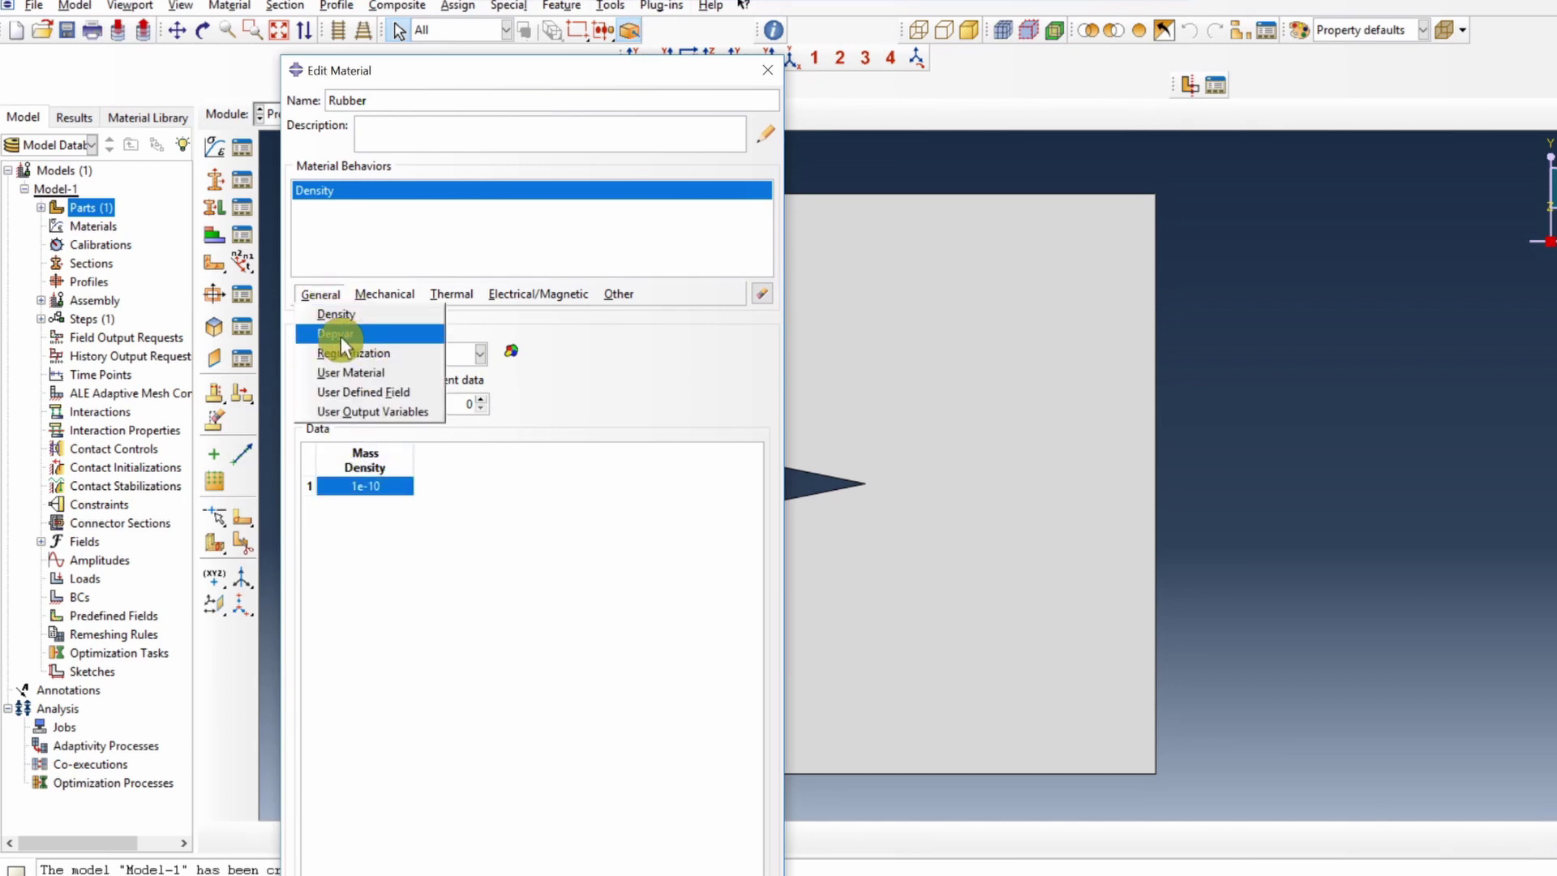
left_click(372, 334)
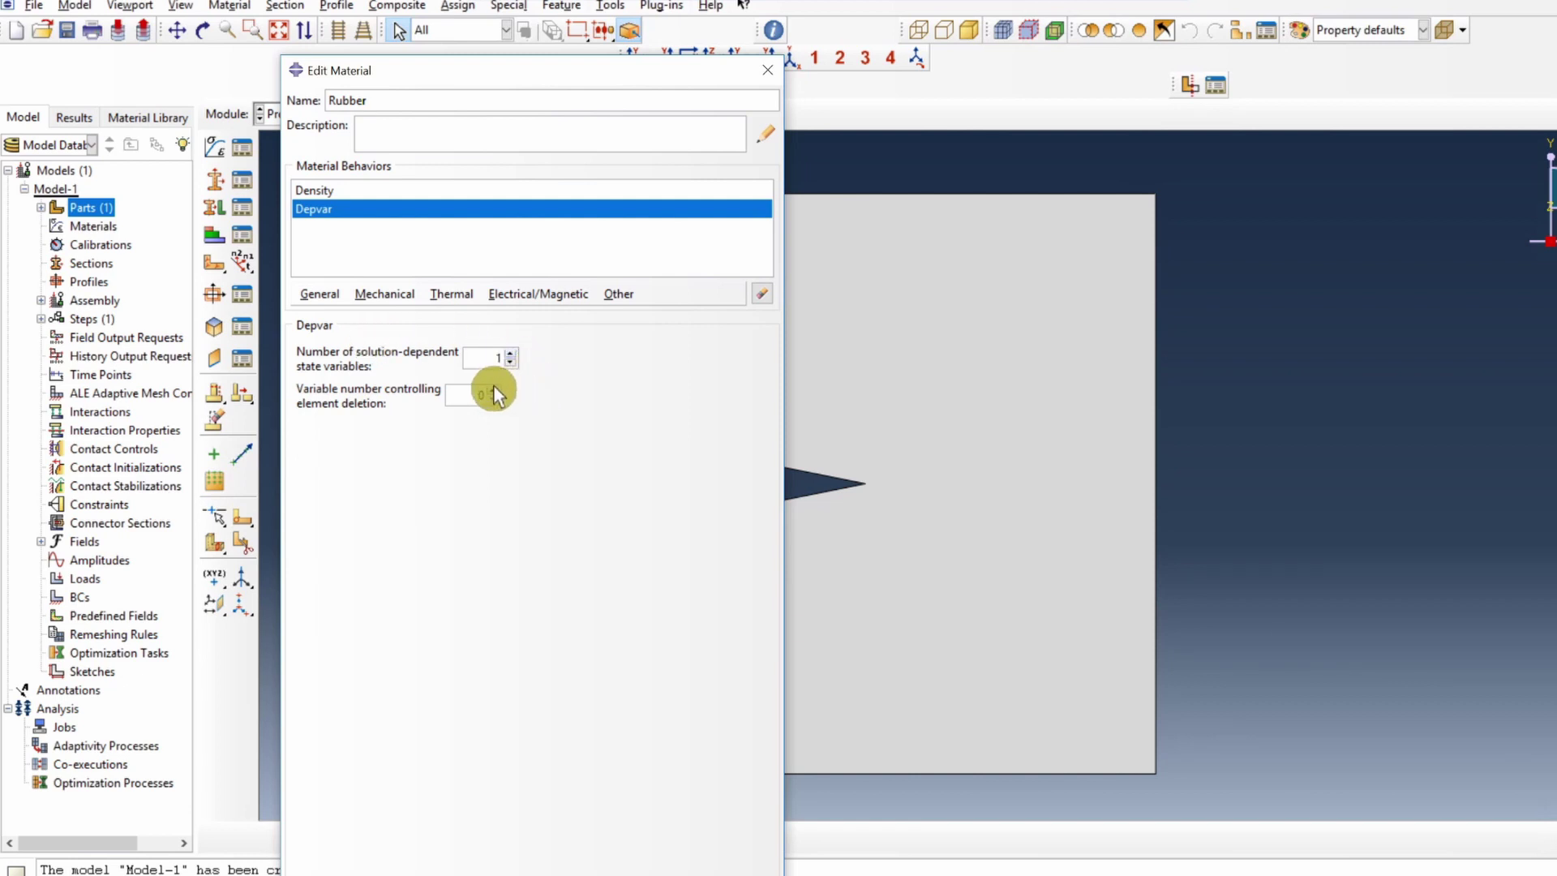
left_click(493, 391)
left_click(319, 295)
left_click(348, 390)
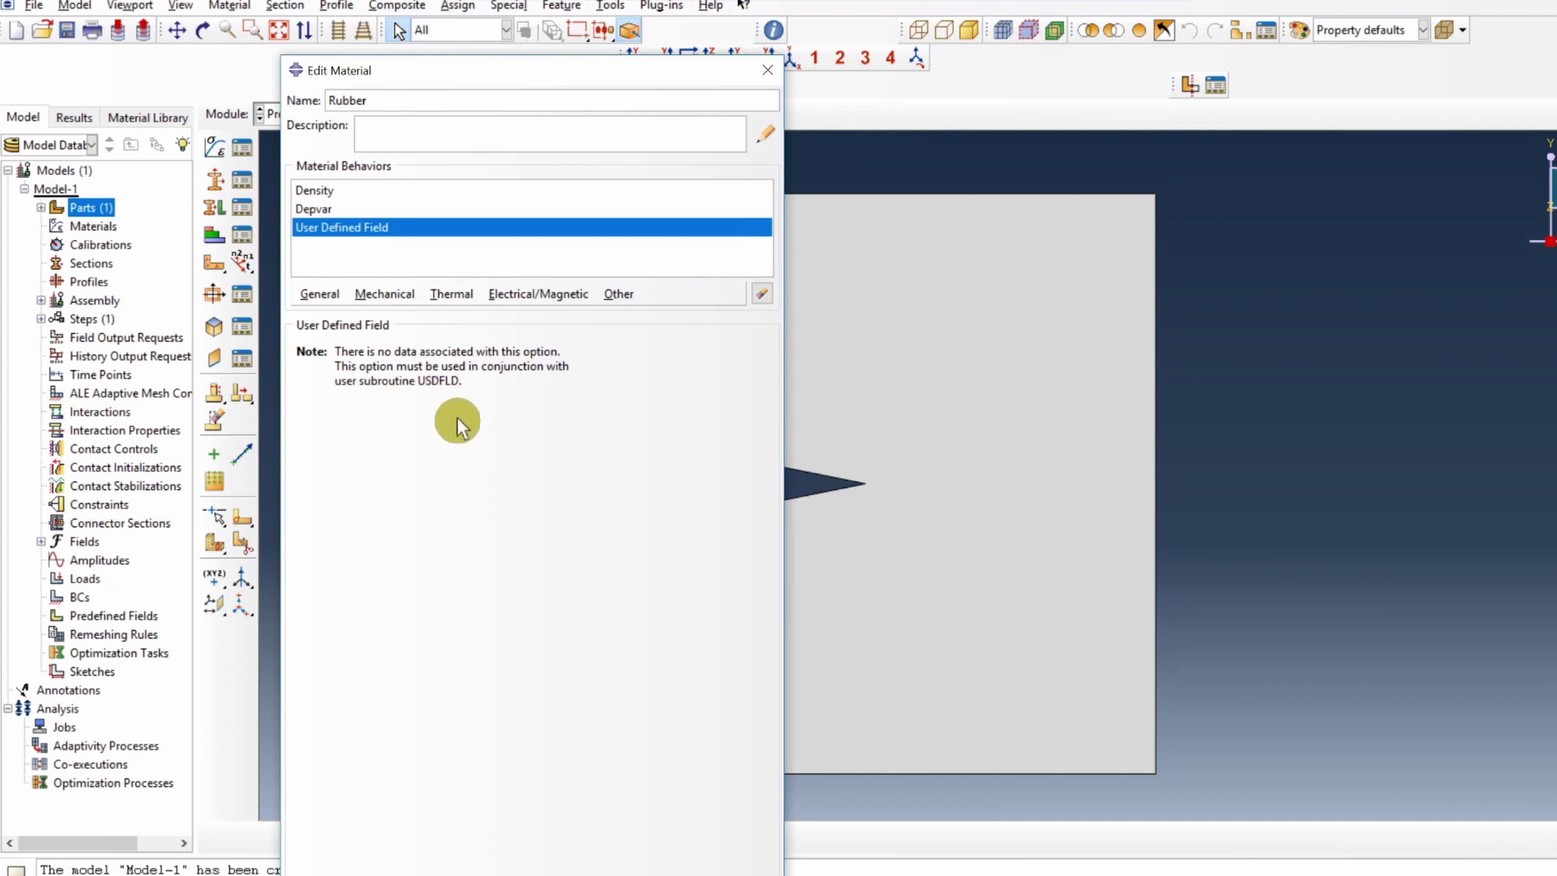
Add isotropic hyperelasticity to Rubber using the Ogden potential, coefficients as input source and strain energy potential order 3.
left_click(388, 292)
mouse_move(431, 323)
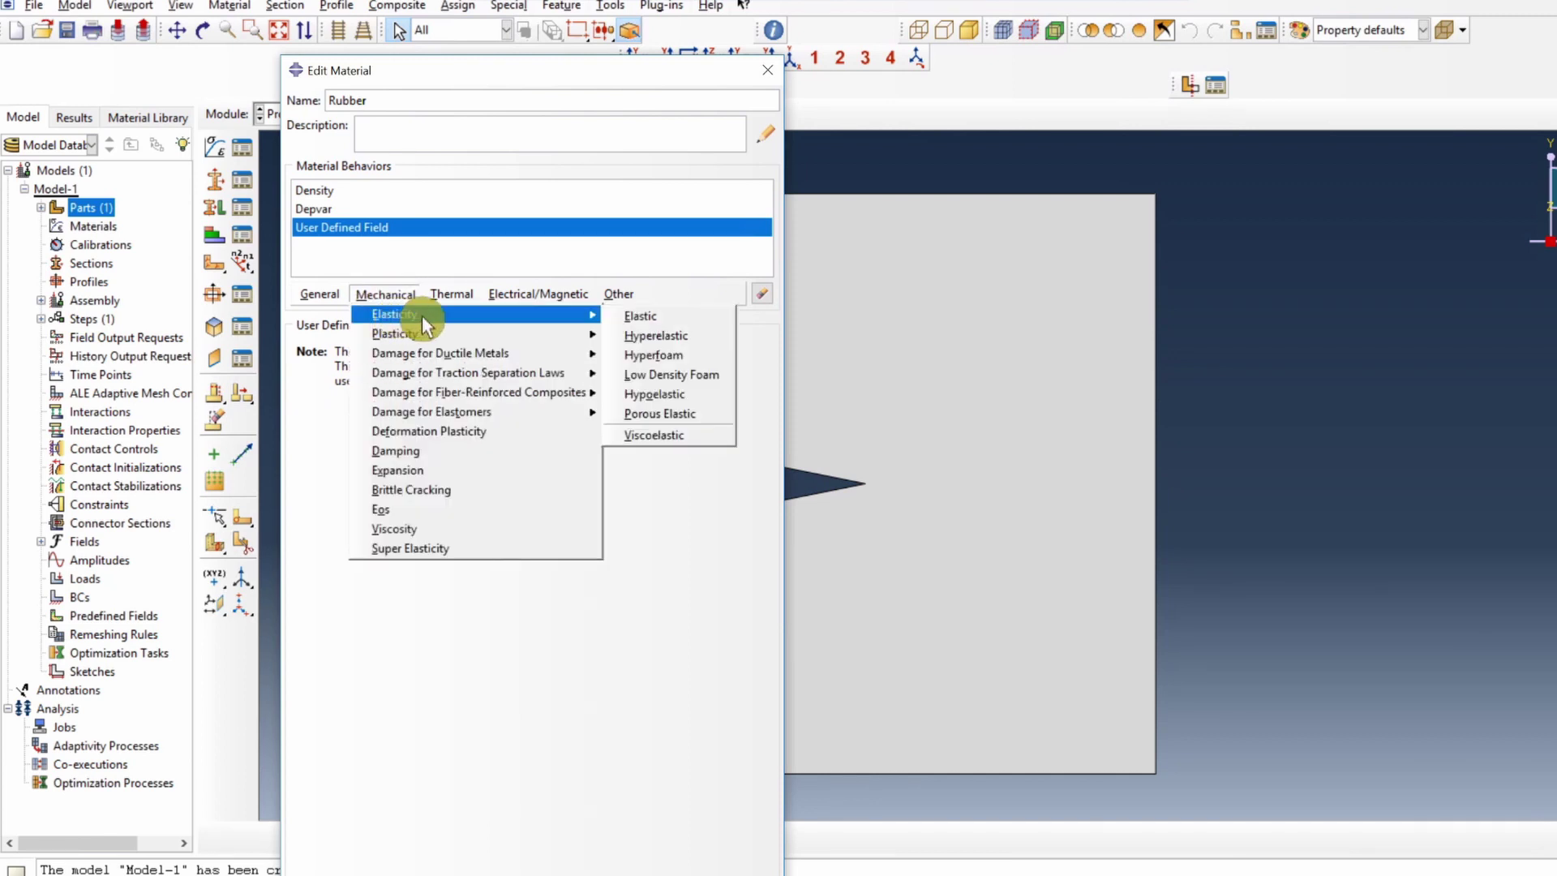
left_click(658, 337)
left_click(517, 406)
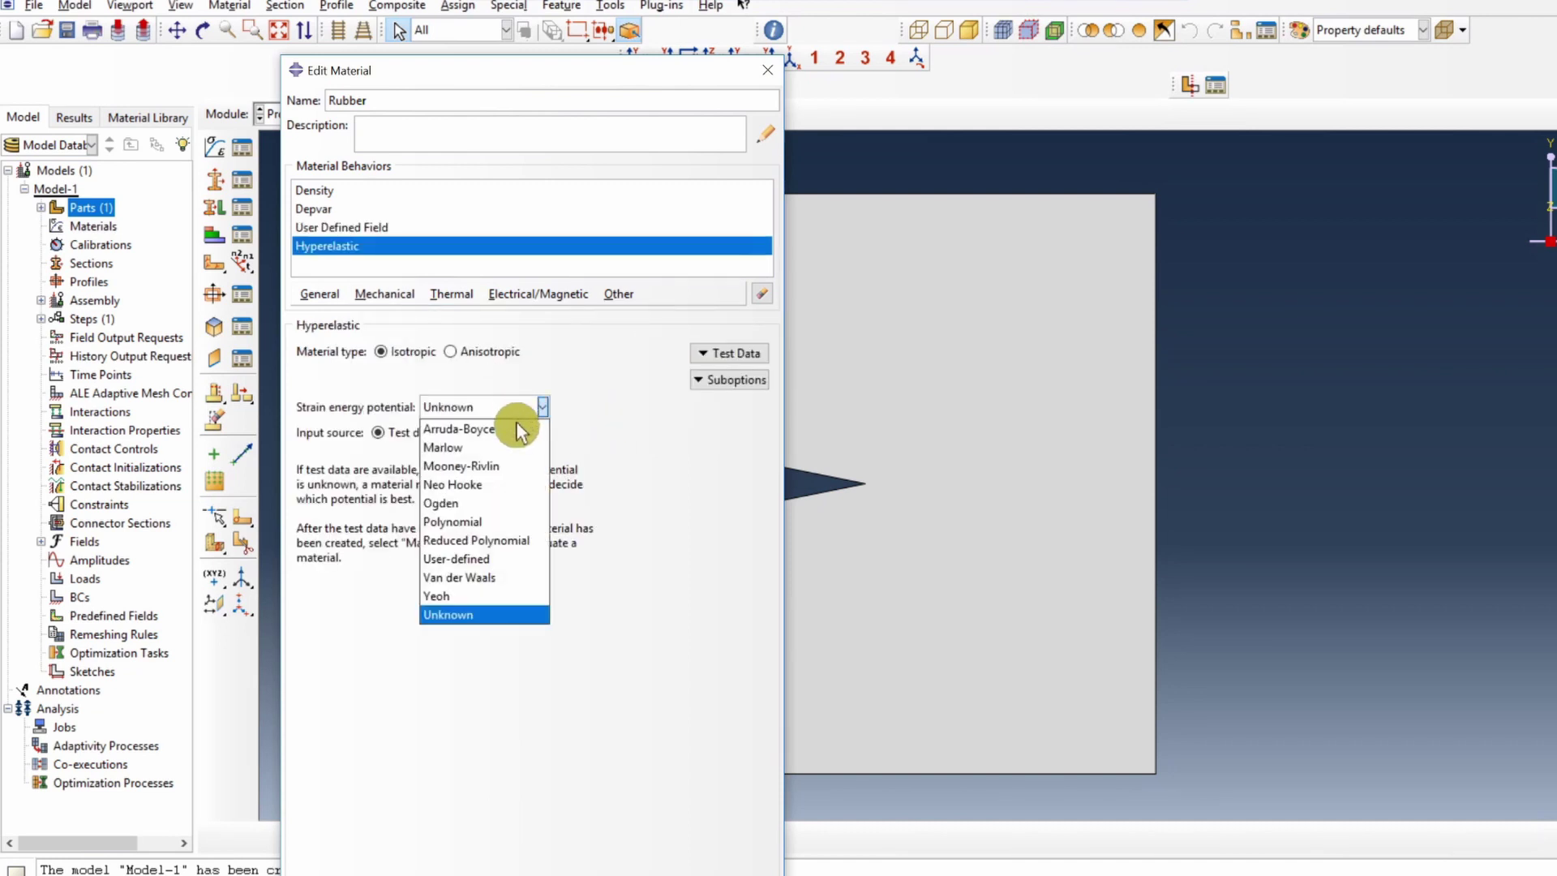
left_click(468, 504)
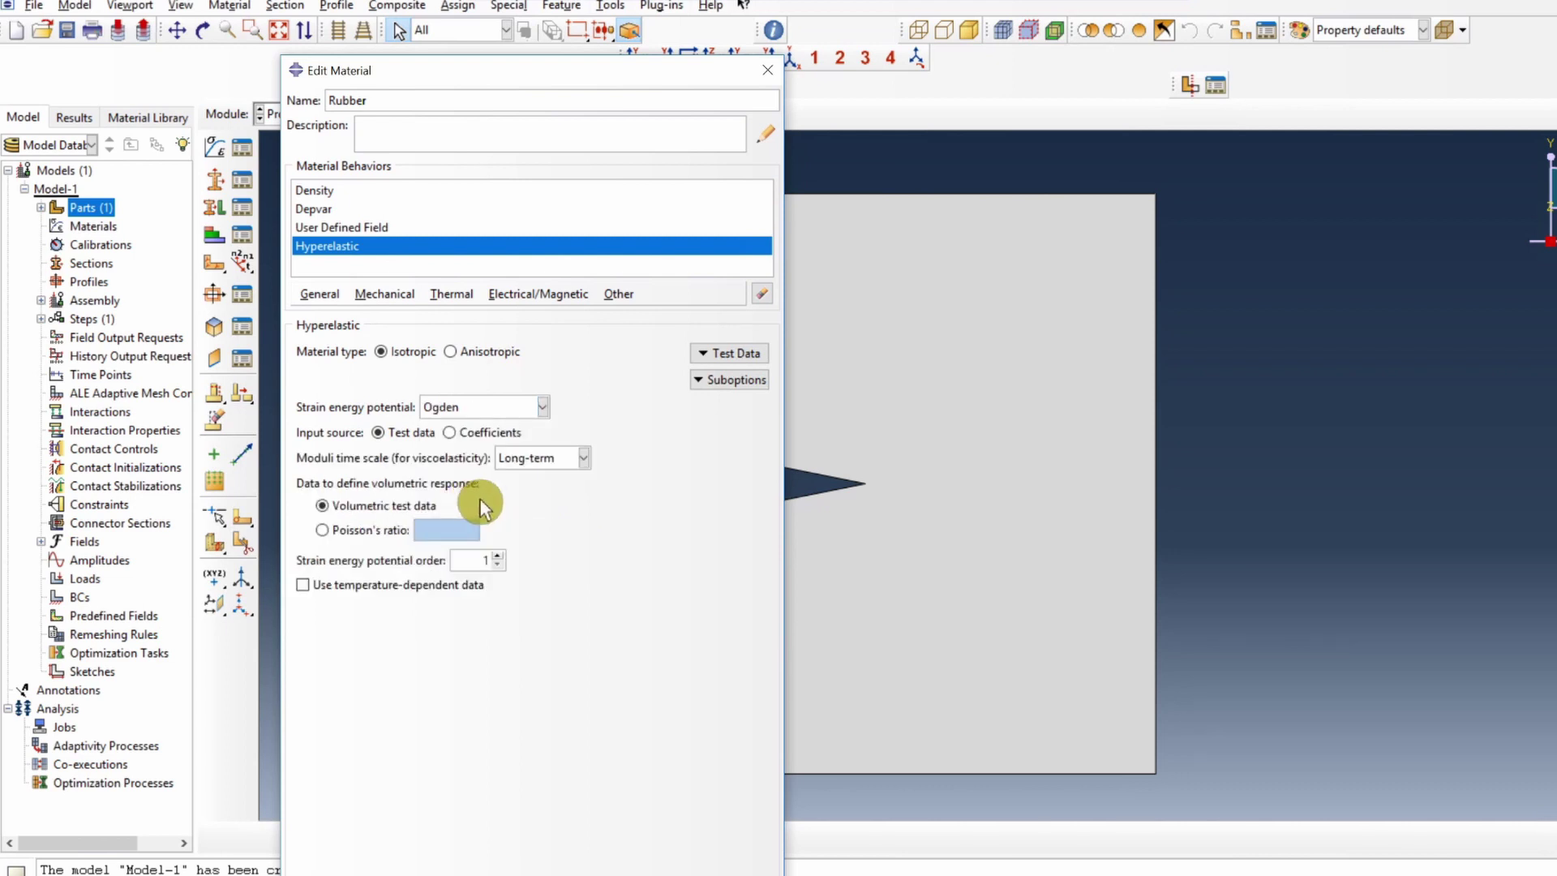
left_click(449, 432)
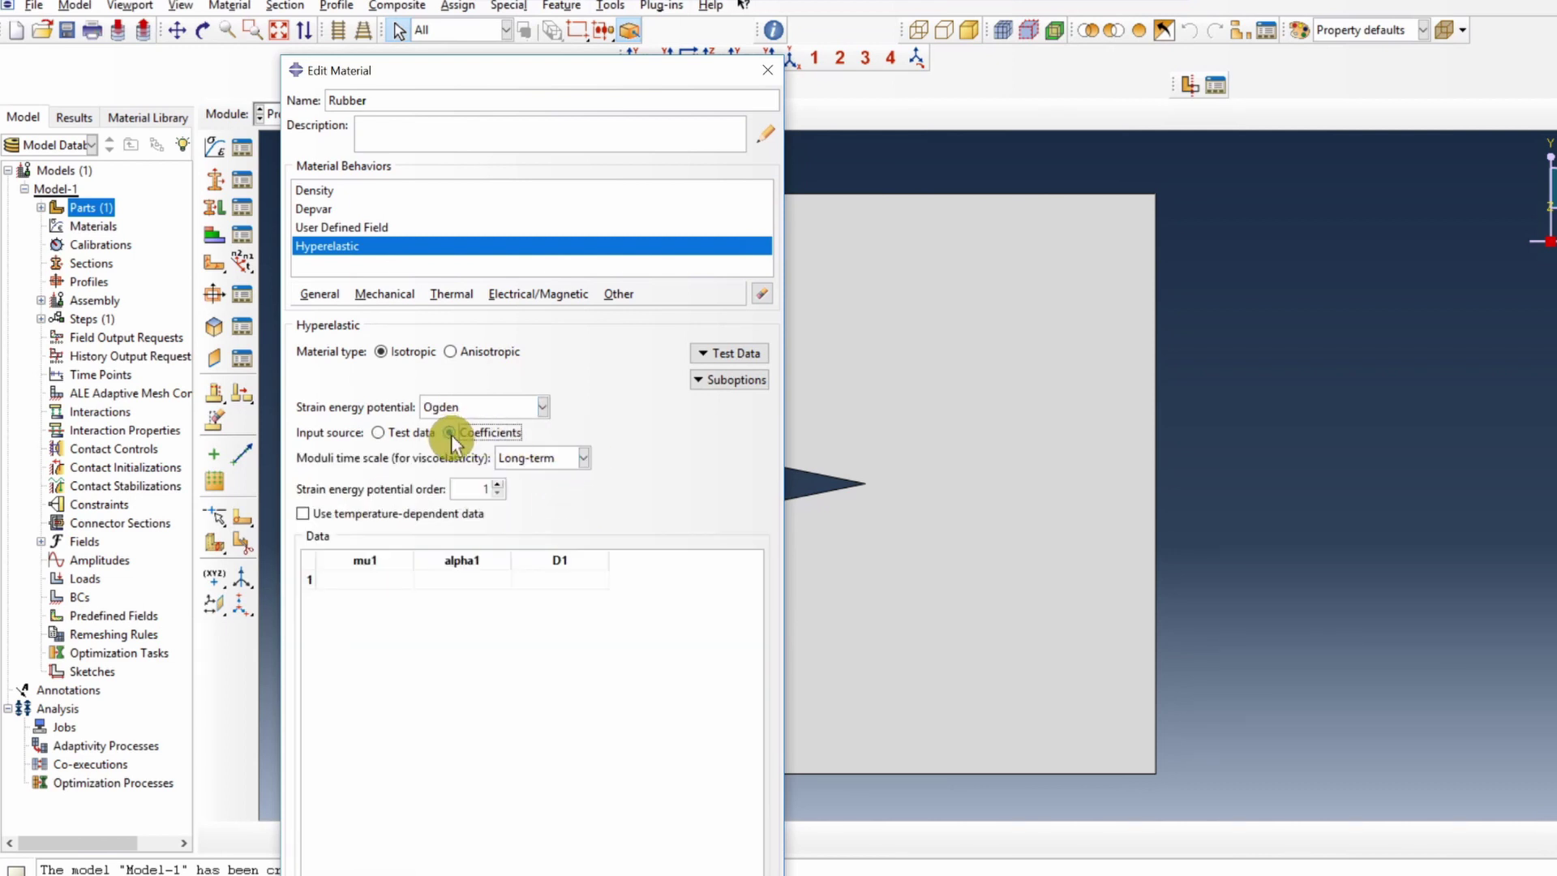
left_click(497, 484)
left_click(497, 484)
Enter the slide's Ogden coefficients: mu 0.994929, 0.060157, 0.077564; alpha 3.36255, 9.76206, -4.6142; D1 to D3 0; save the material.
left_click(365, 579)
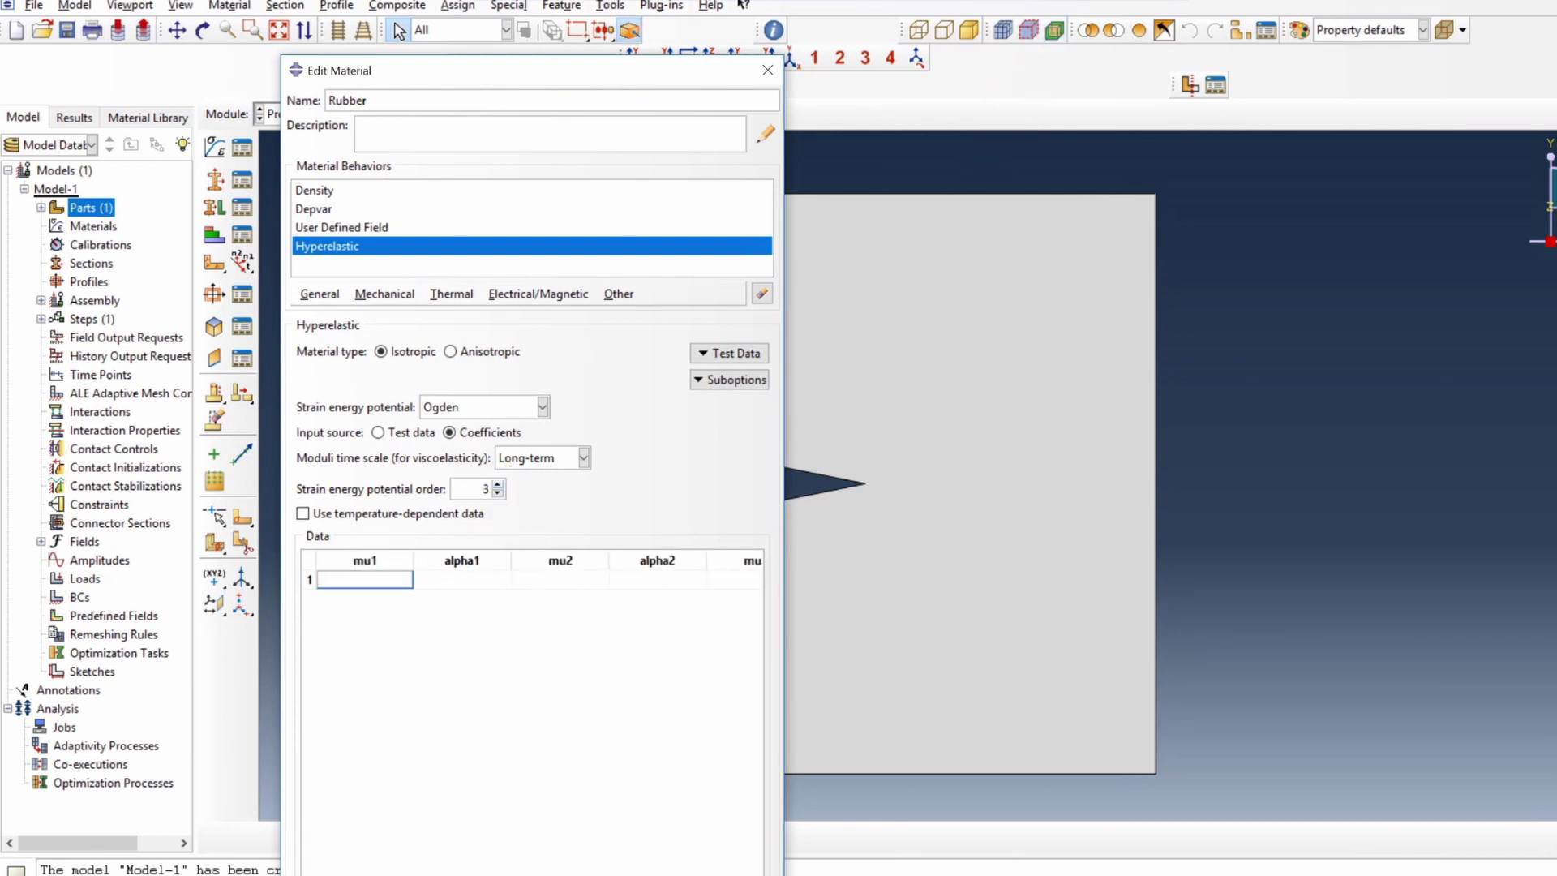
key("alt+Tab")
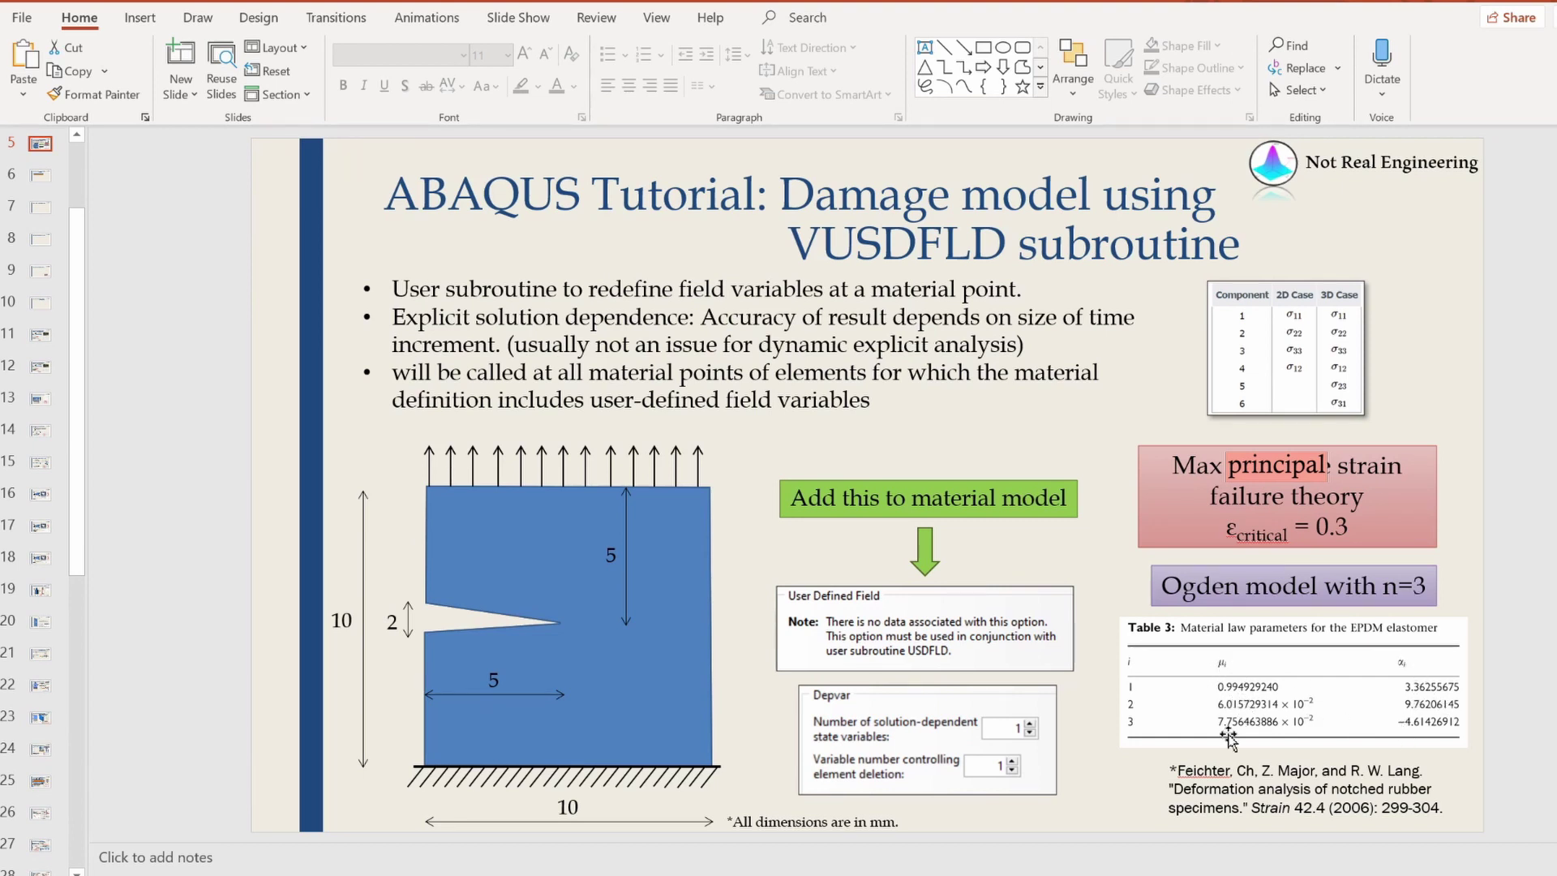
key("alt+Tab")
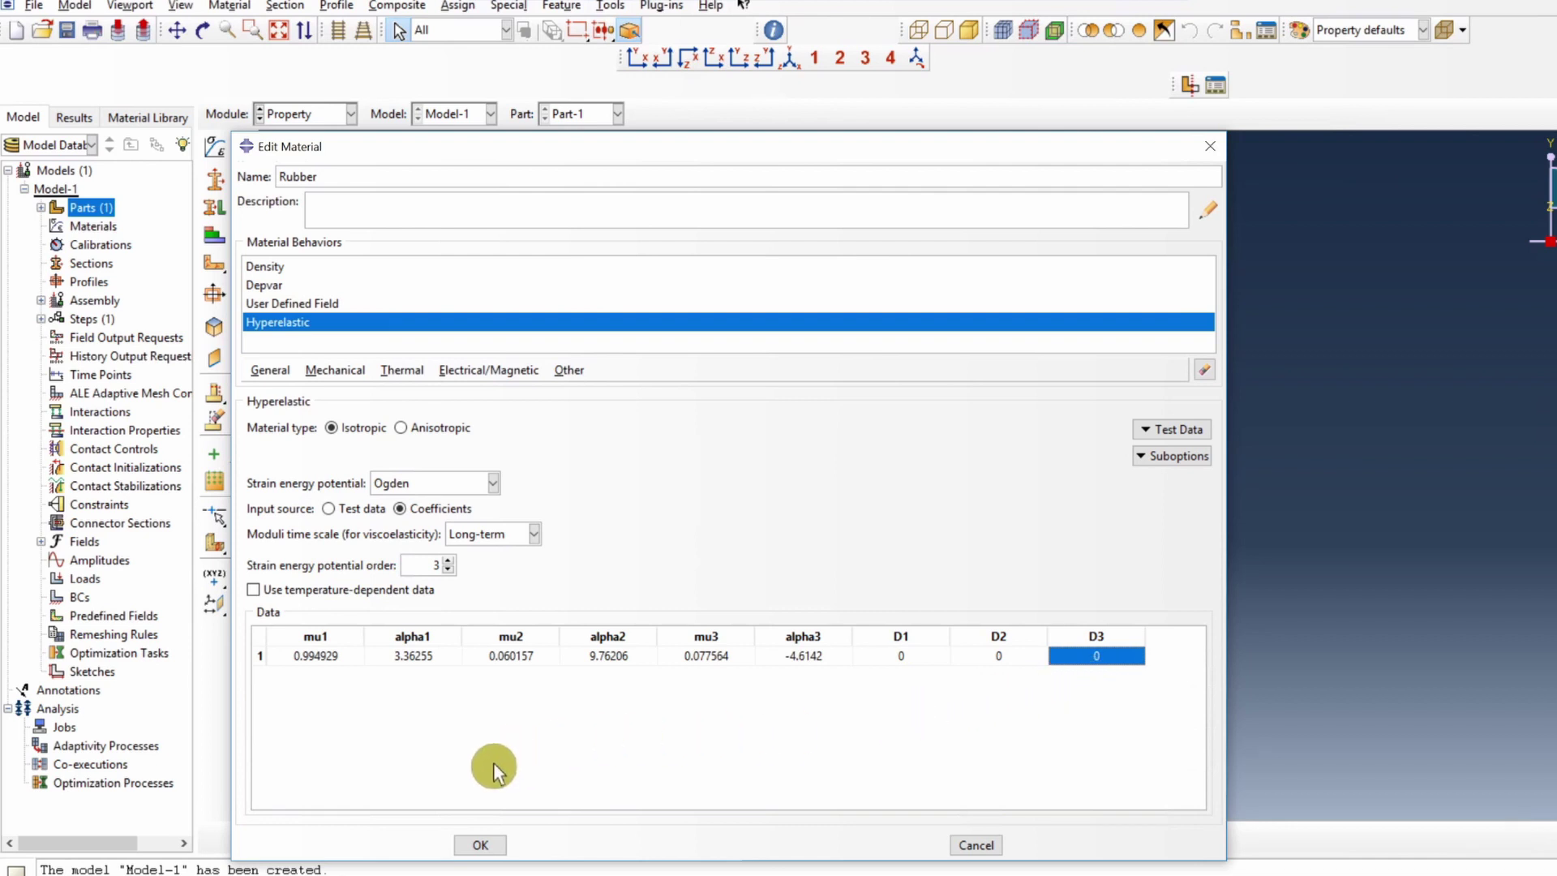
left_click(482, 846)
Create a solid homogeneous section named Rubber that uses the Rubber material.
left_click(210, 189)
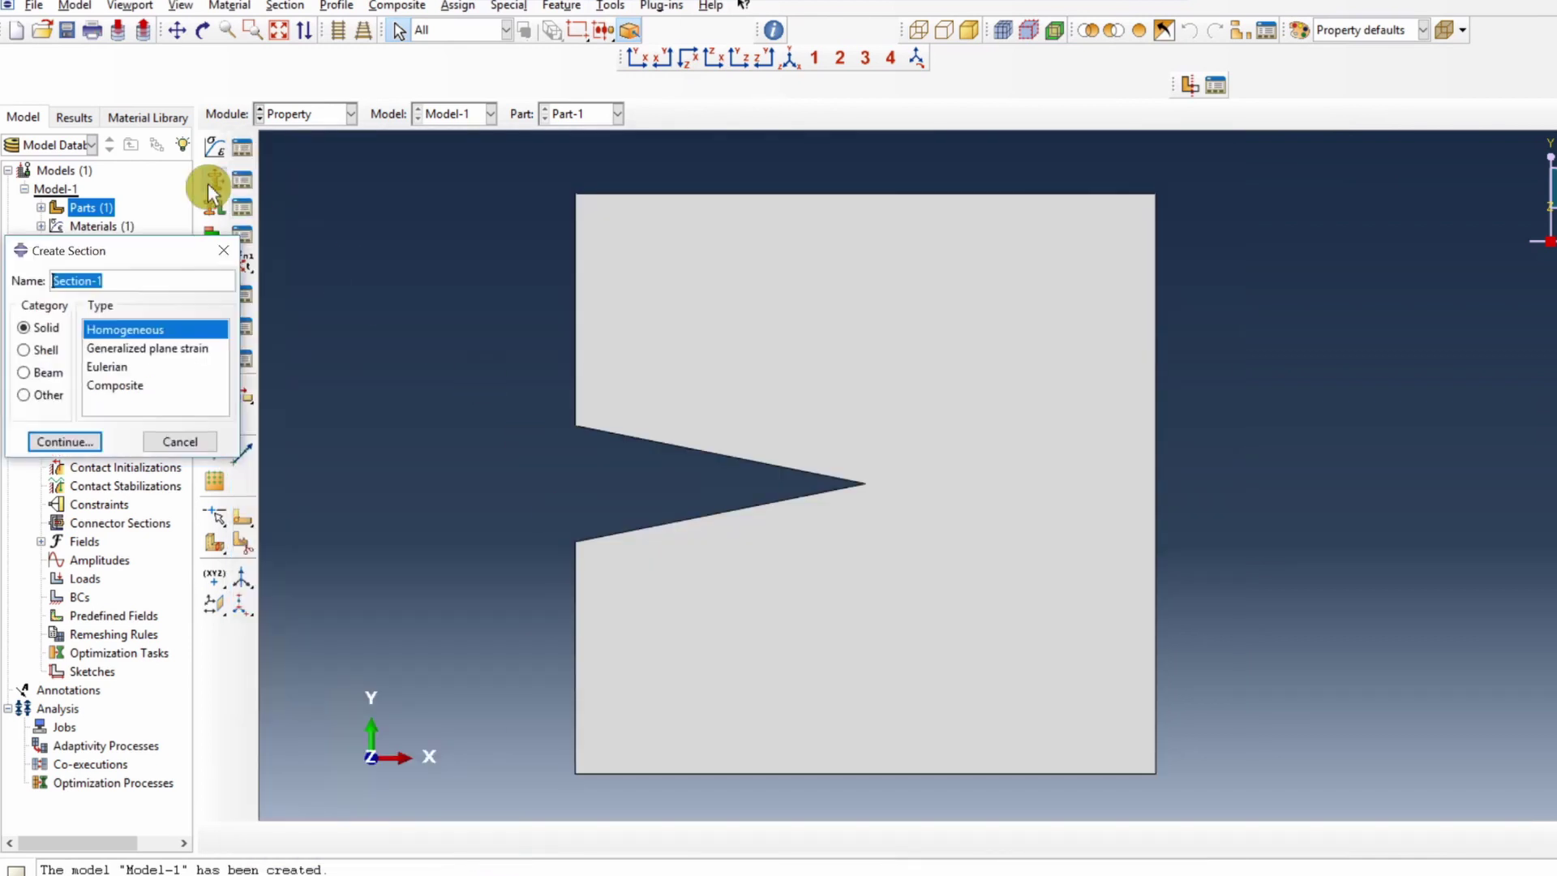
type("Rubber")
left_click(76, 438)
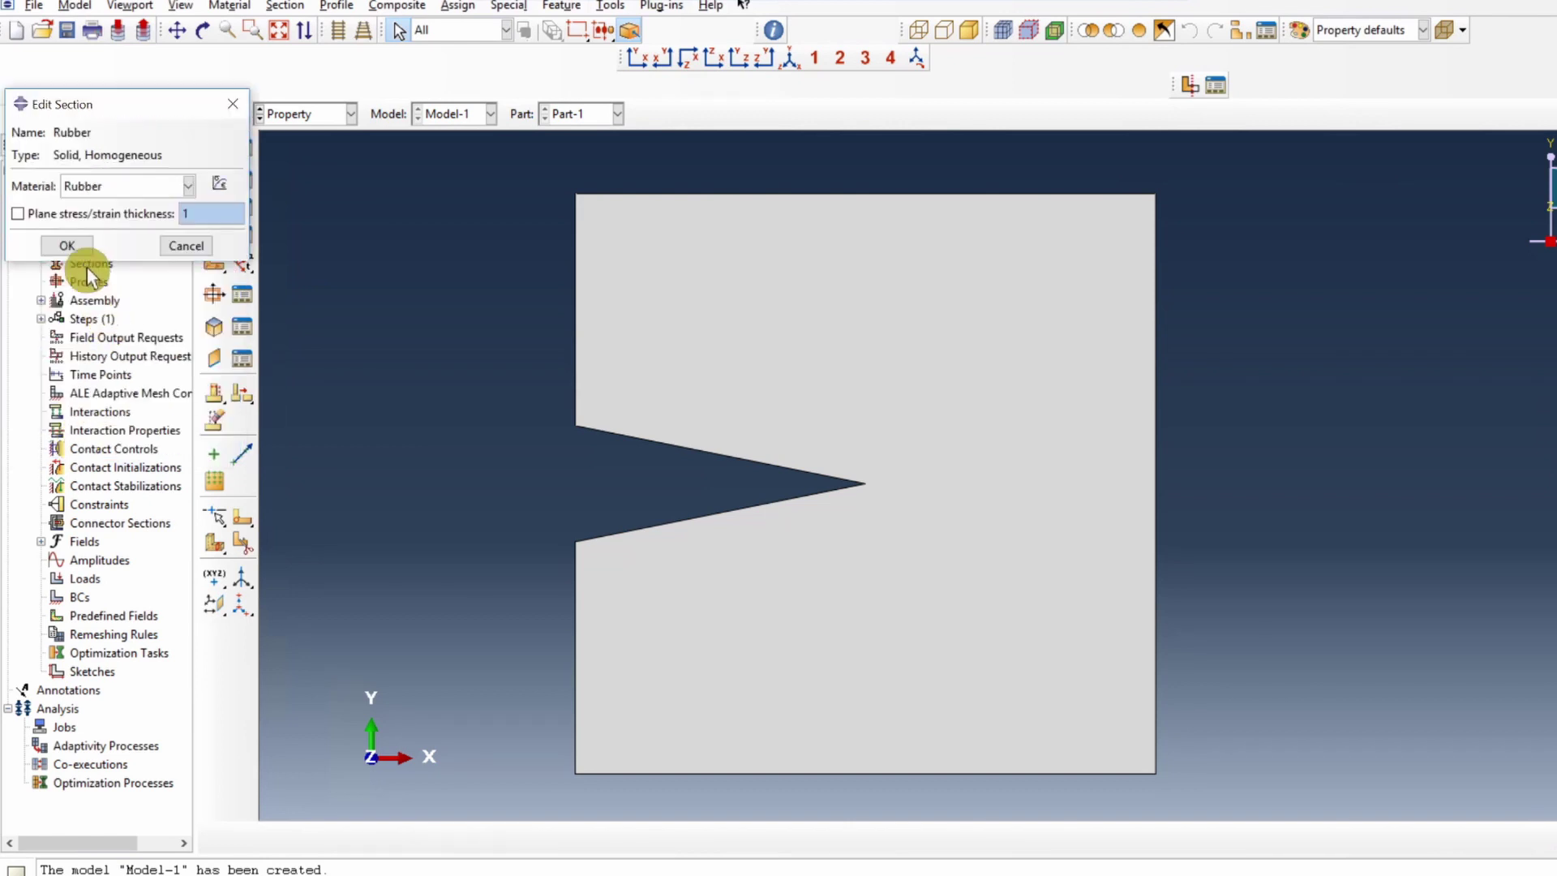
left_click(68, 245)
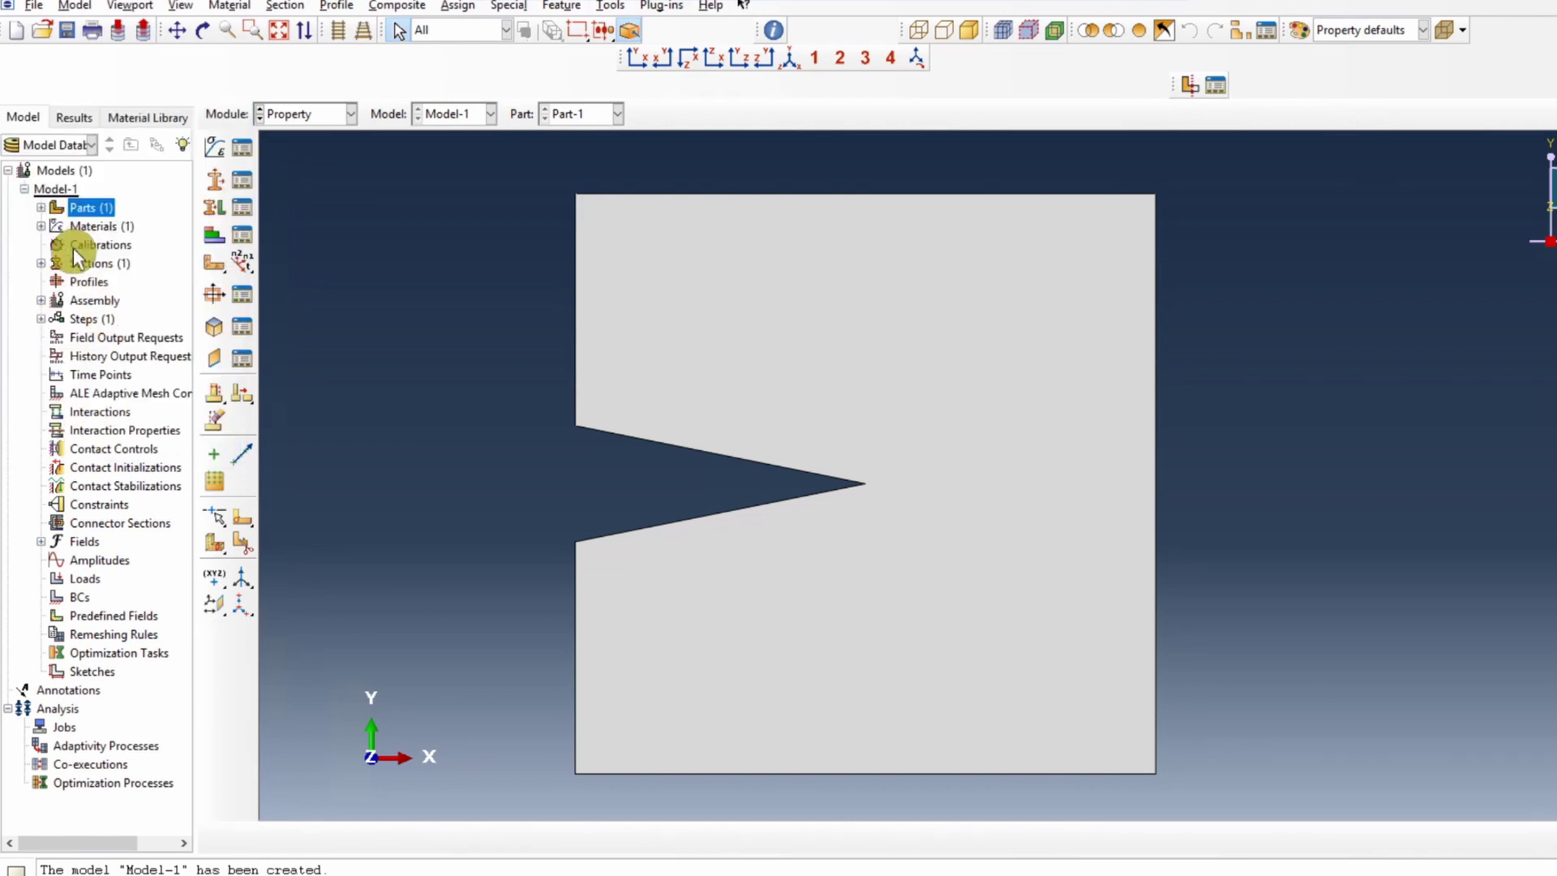
Assign the Rubber section to the whole notched plate with thickness taken from the section.
left_click(216, 211)
left_click(866, 370)
middle_click(474, 391)
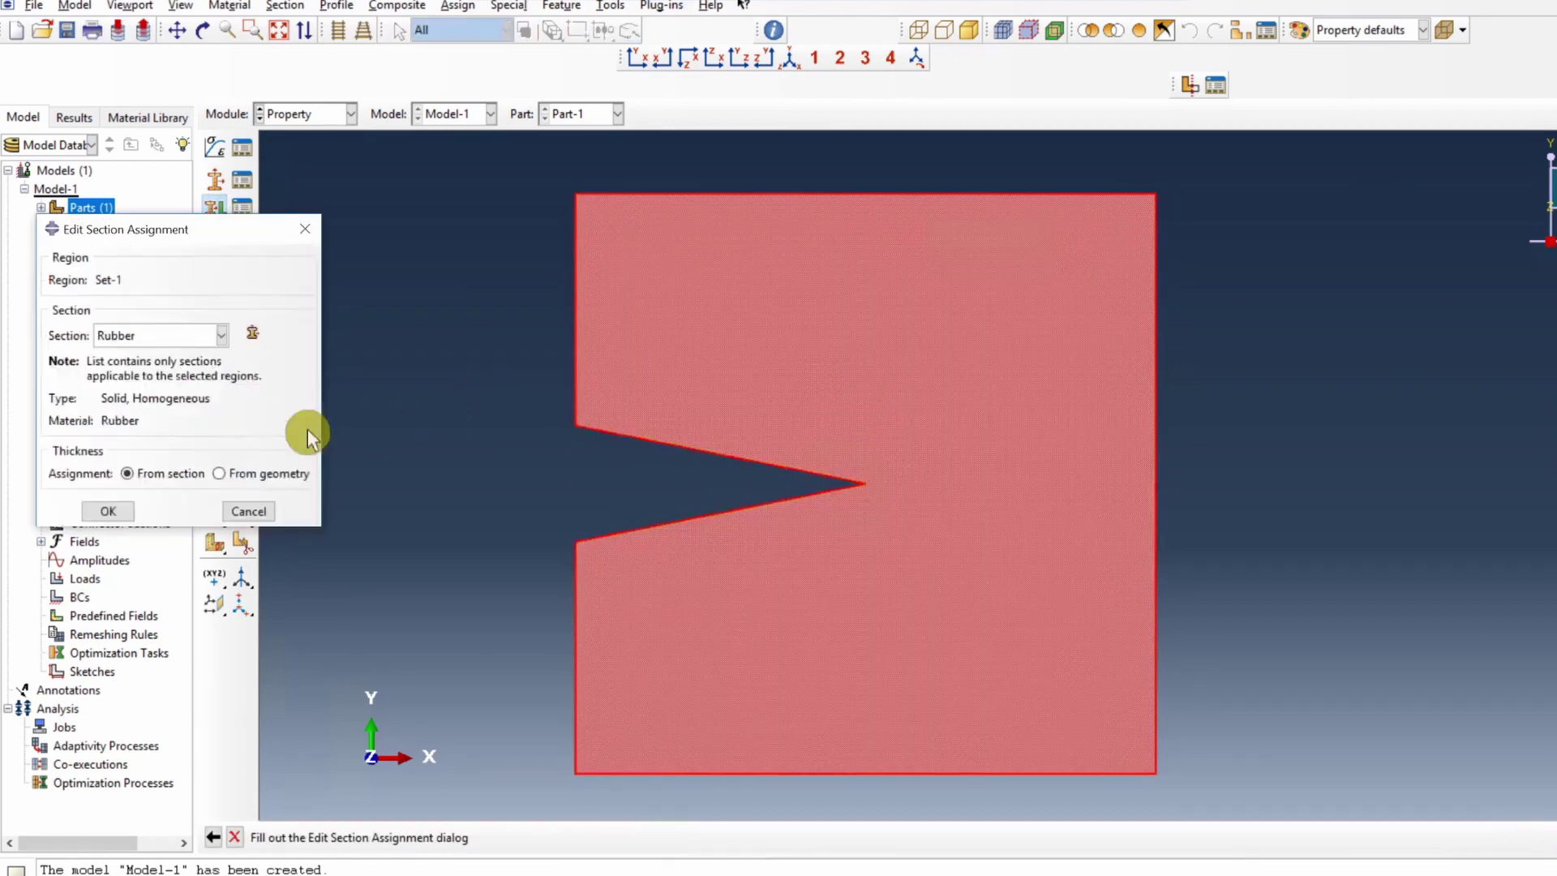
left_click(108, 511)
In the Assembly module, create a dependent instance of Part-1.
left_click(306, 114)
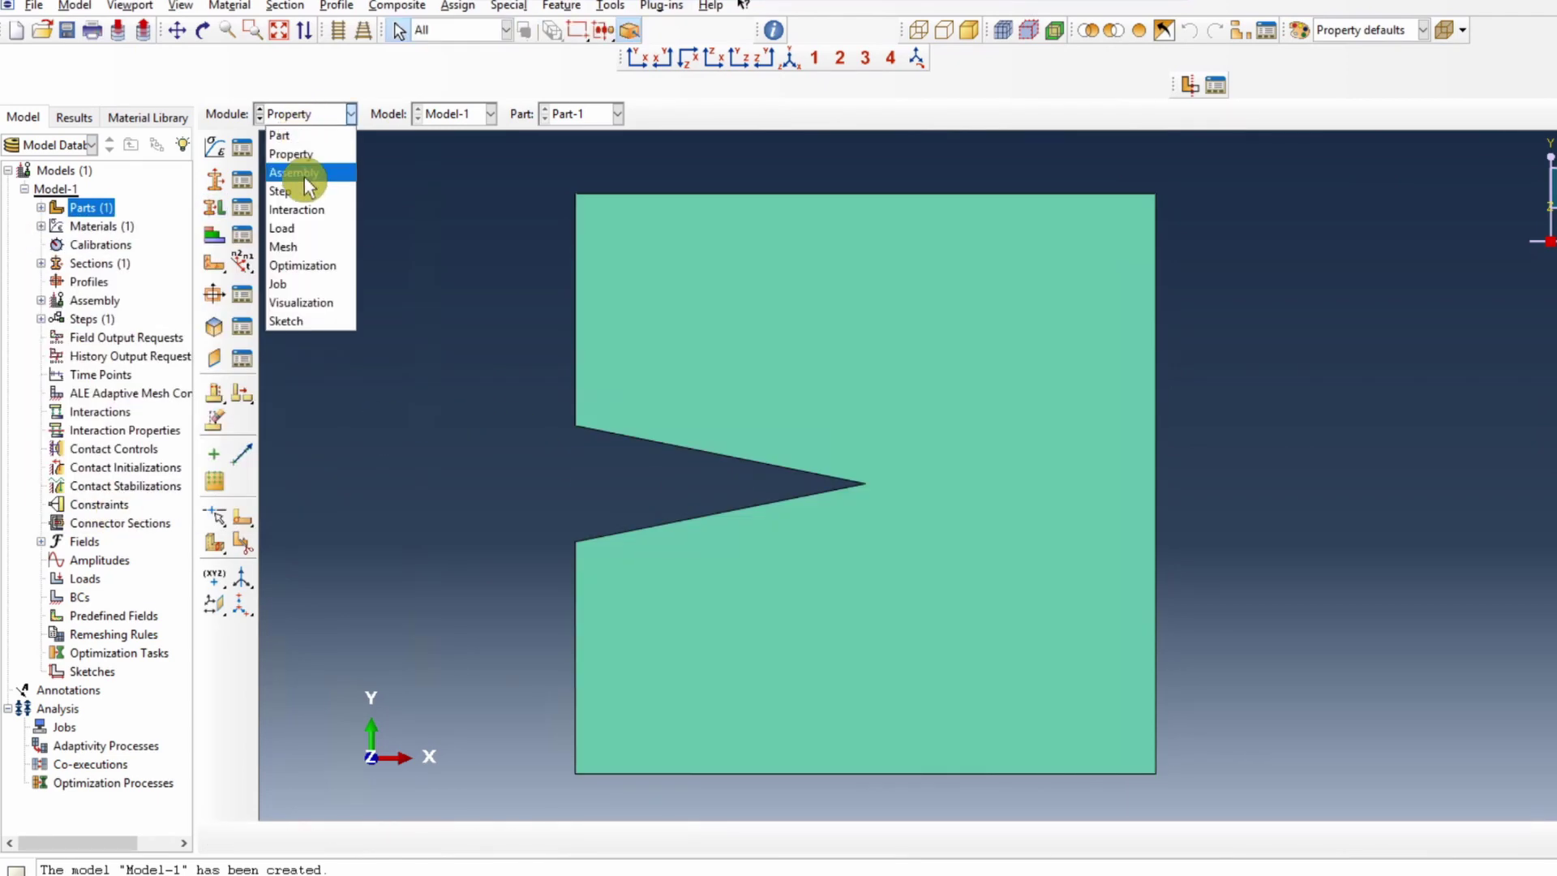
left_click(301, 174)
left_click(214, 148)
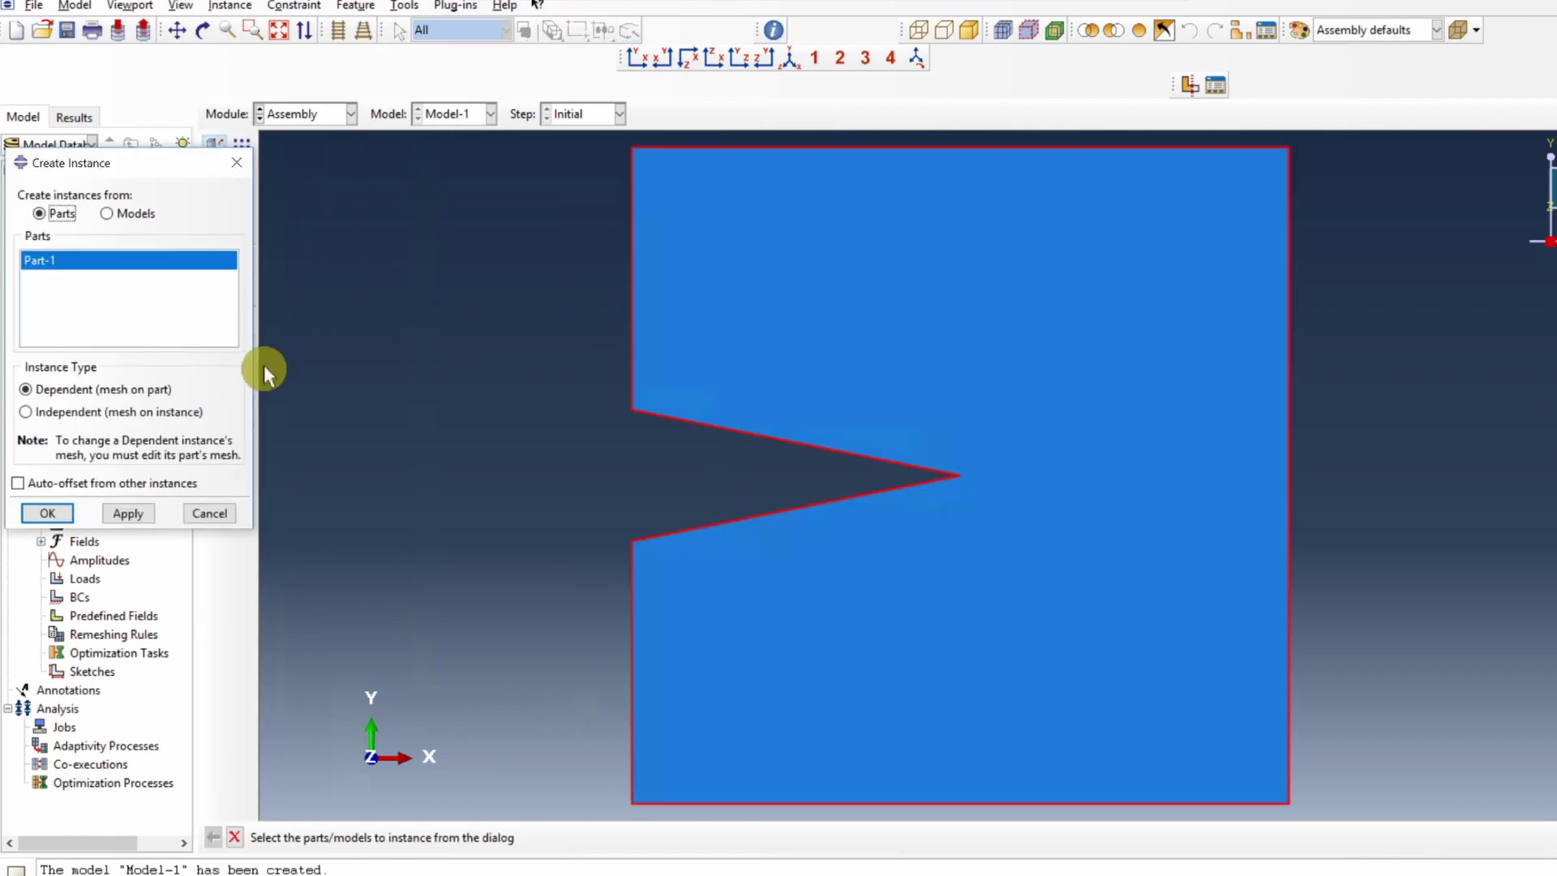
left_click(47, 513)
In the Step module, create a Dynamic, Explicit step after Initial with nonlinear geometry on and a shortened time period.
left_click(320, 114)
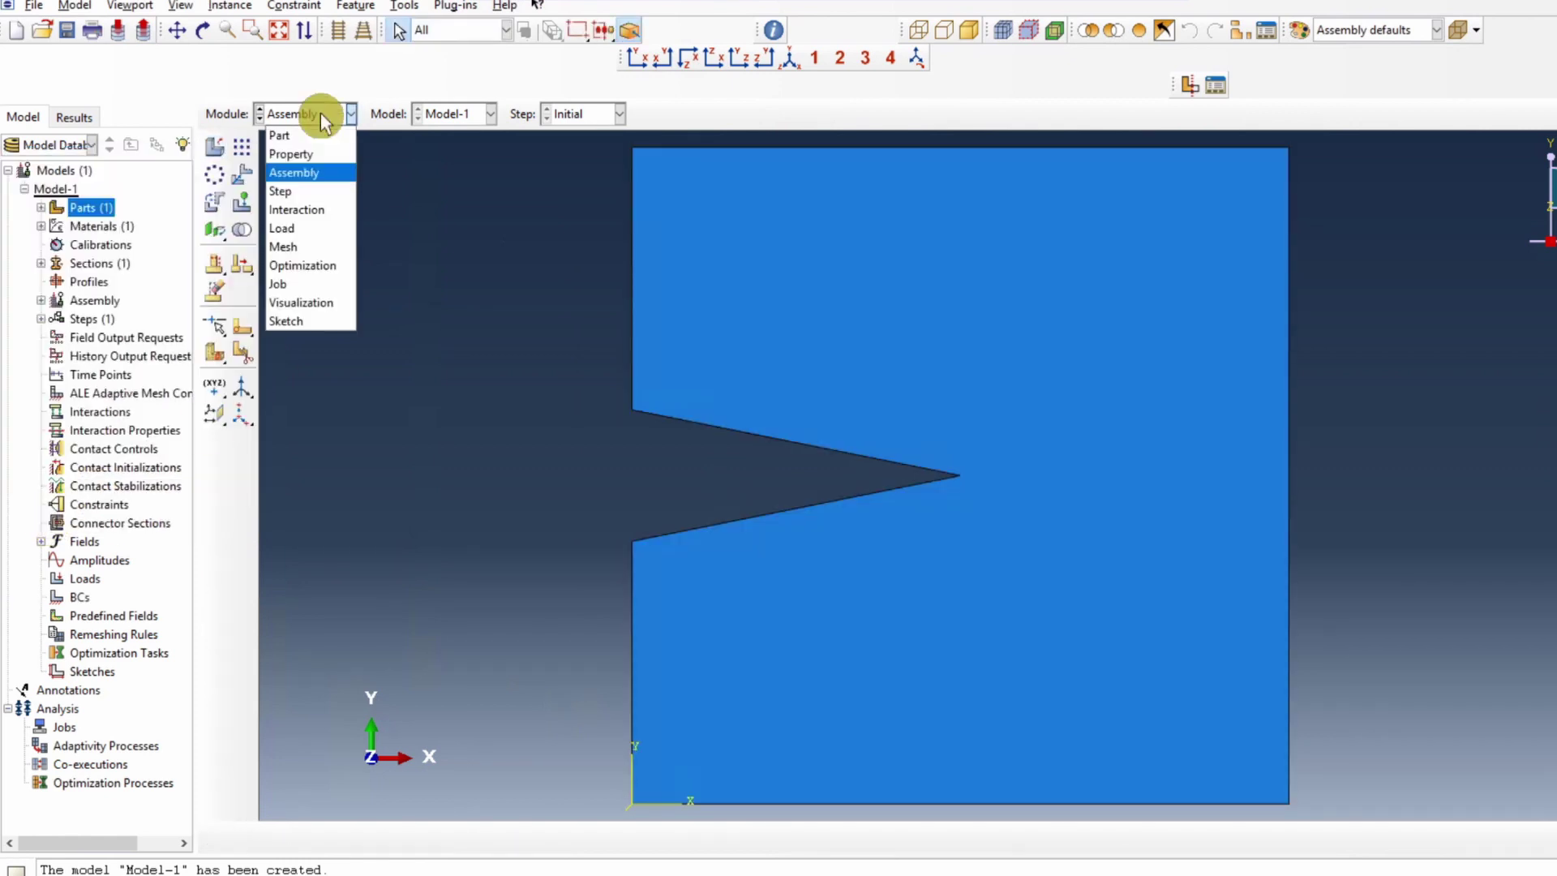
left_click(294, 189)
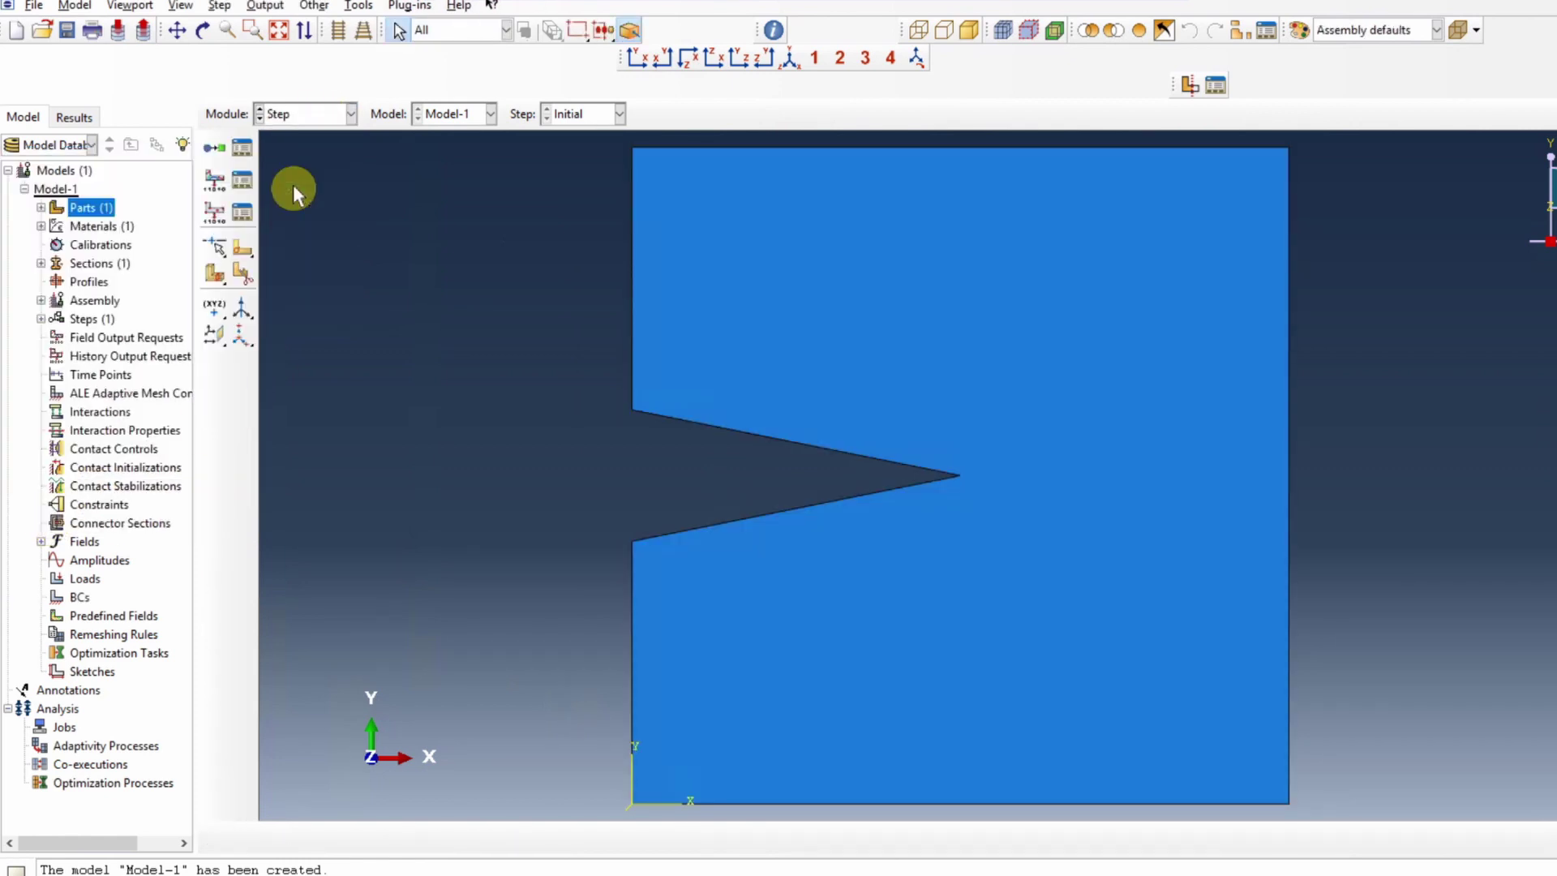
left_click(216, 148)
scroll(437, 411, "up", 2)
left_click(435, 431)
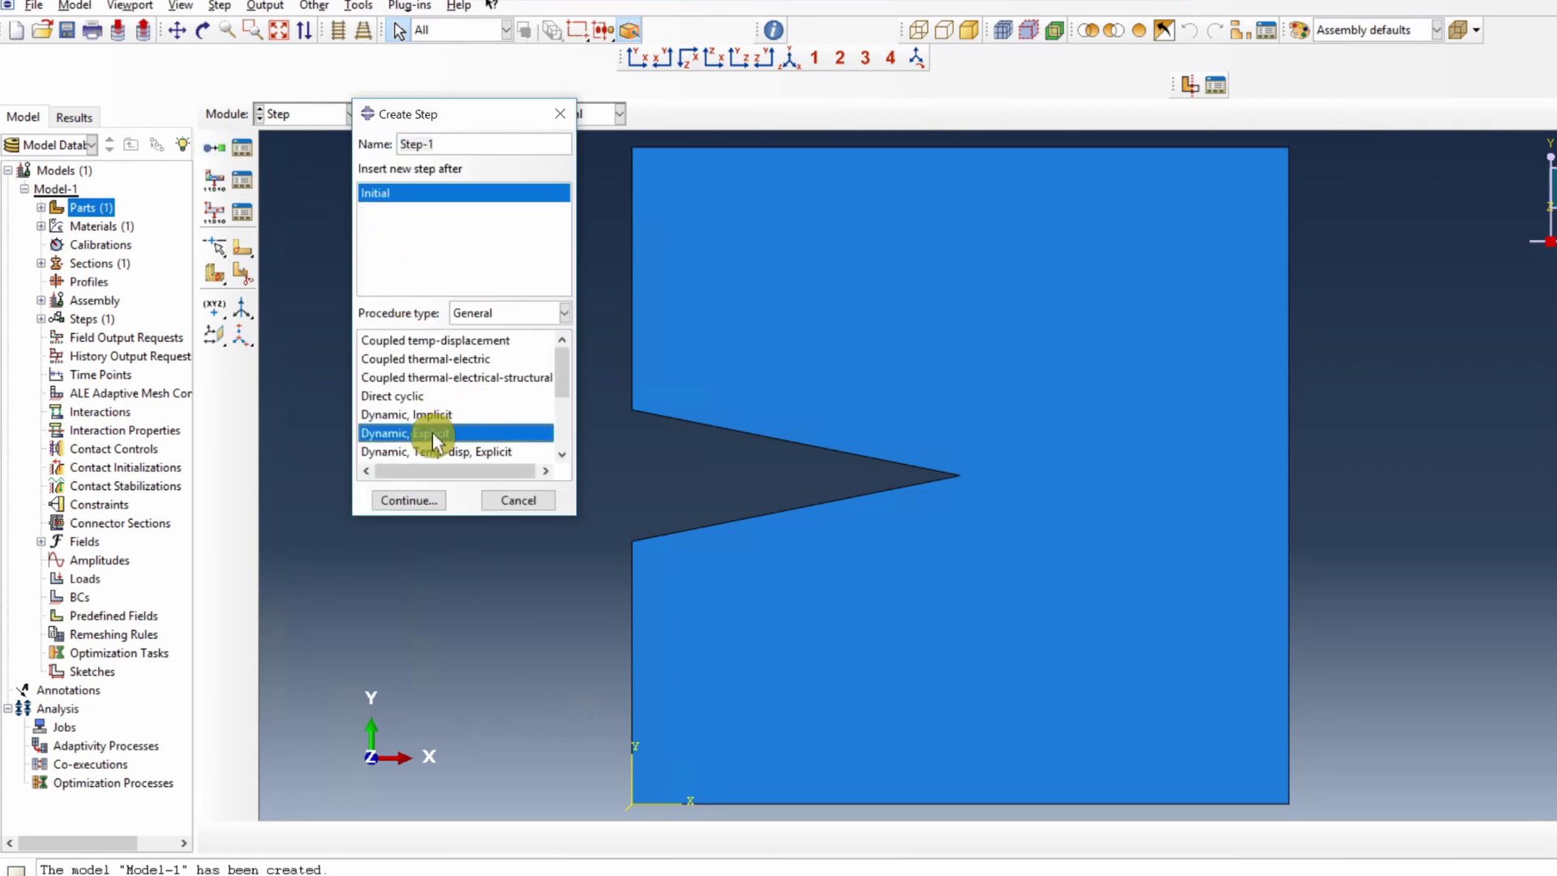
left_click(410, 499)
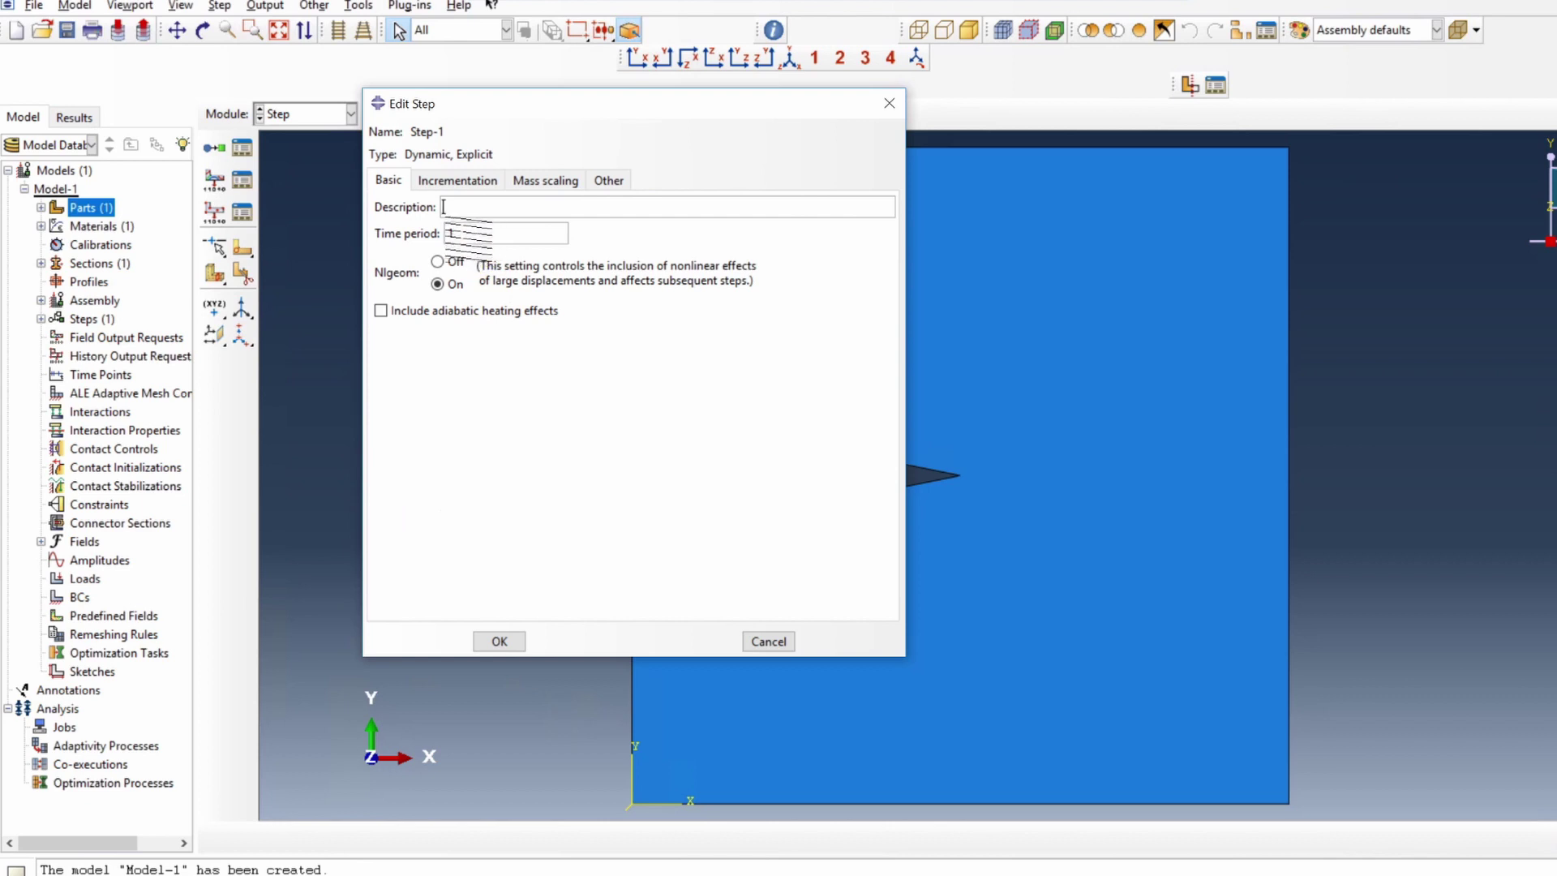
left_click_drag(452, 234, 427, 235)
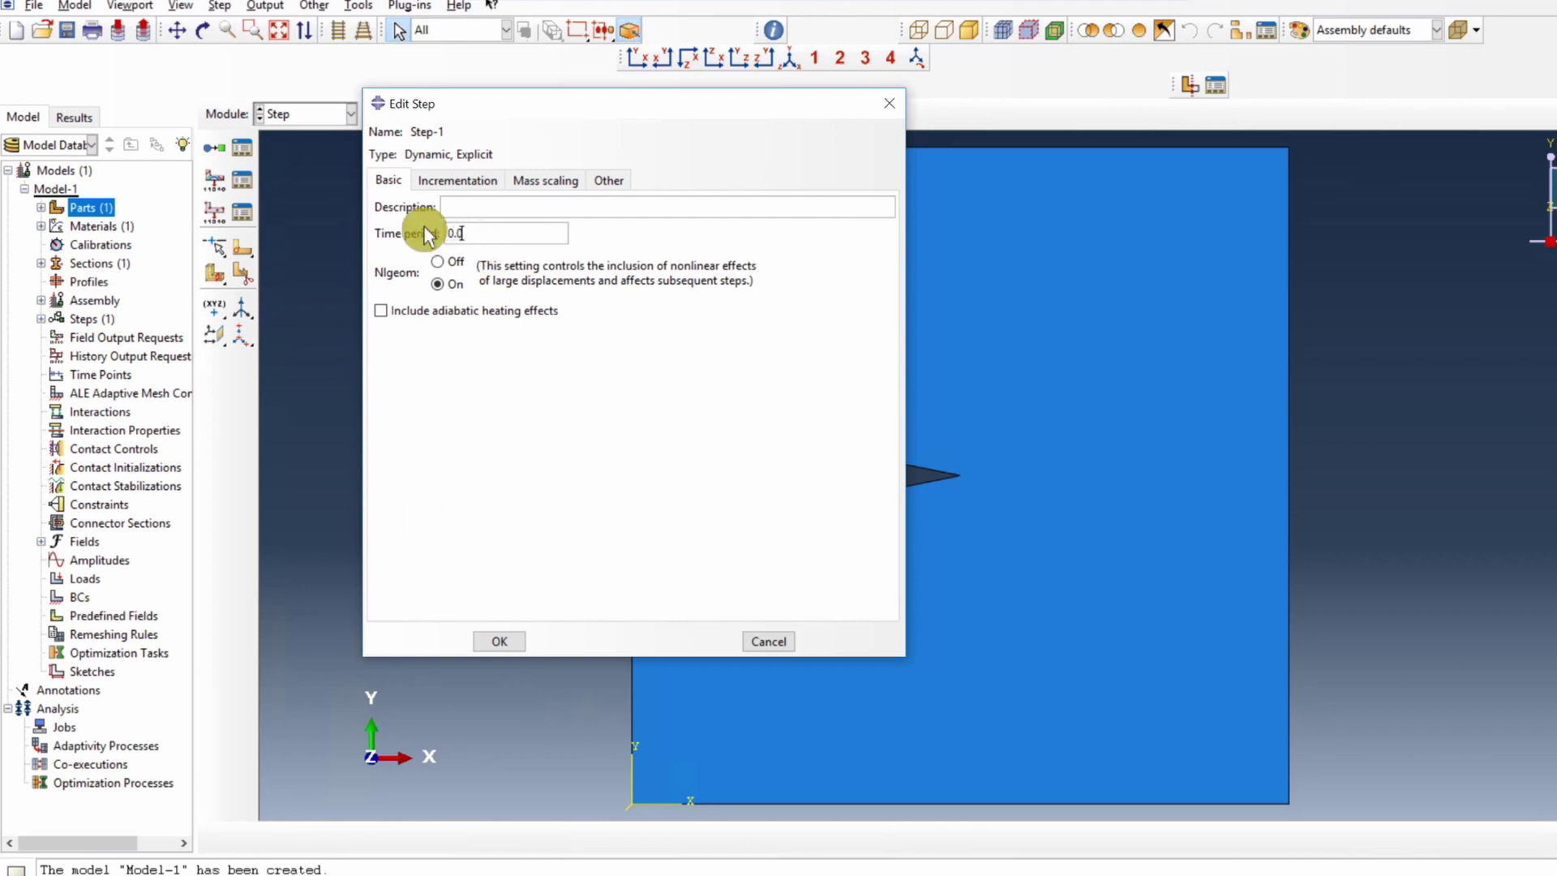
left_click(517, 643)
In the Load module, create a displacement/rotation boundary condition in Step-1 fixing the plate's bottom edge with U1 and U2 set to 0.
left_click(315, 122)
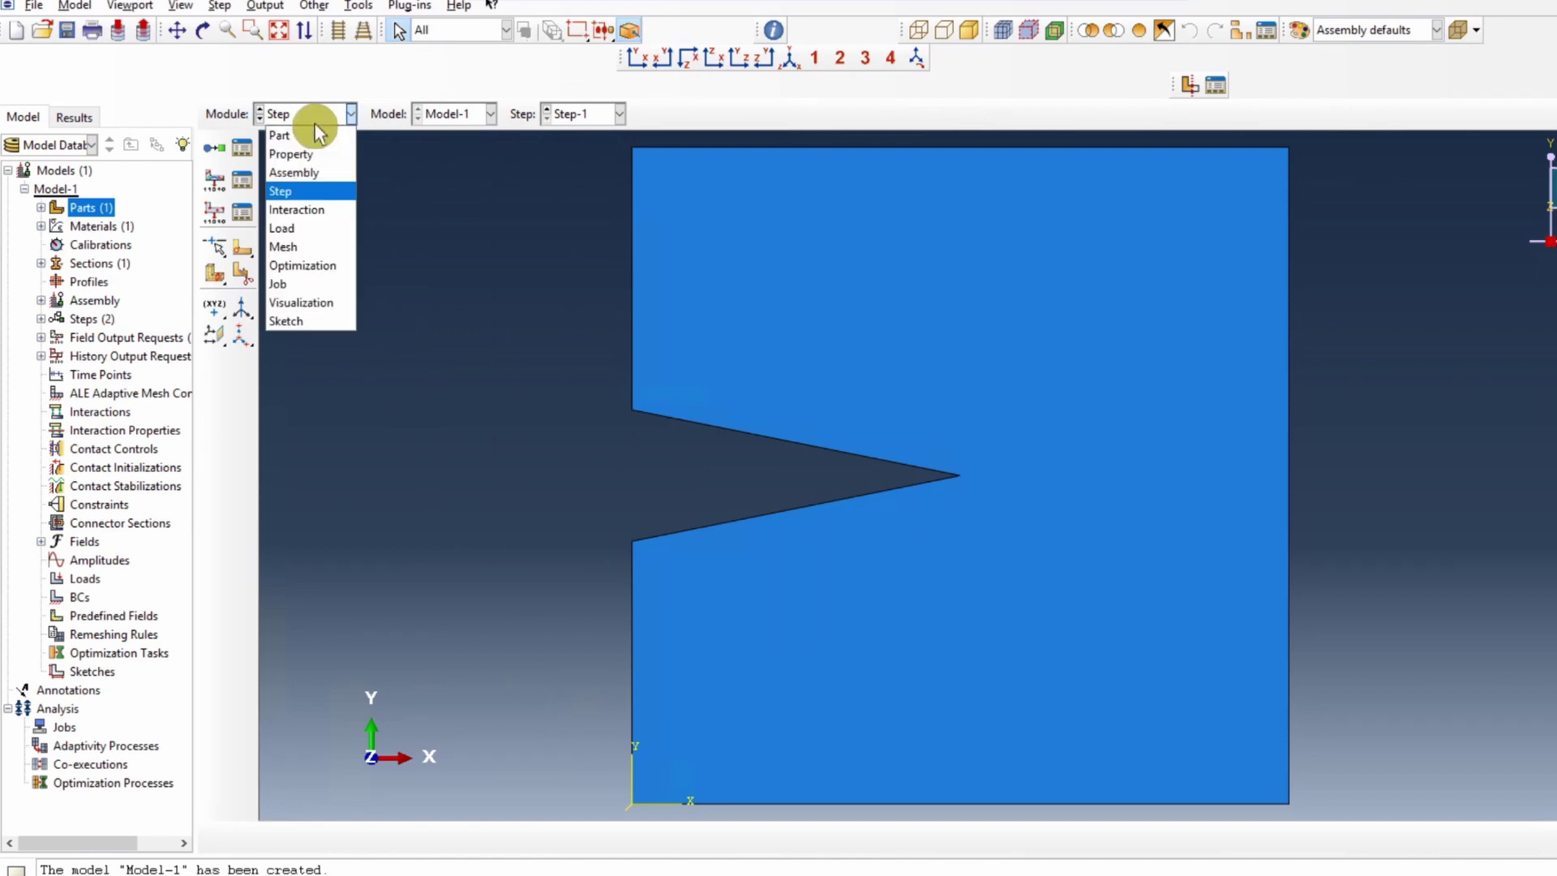
left_click(290, 223)
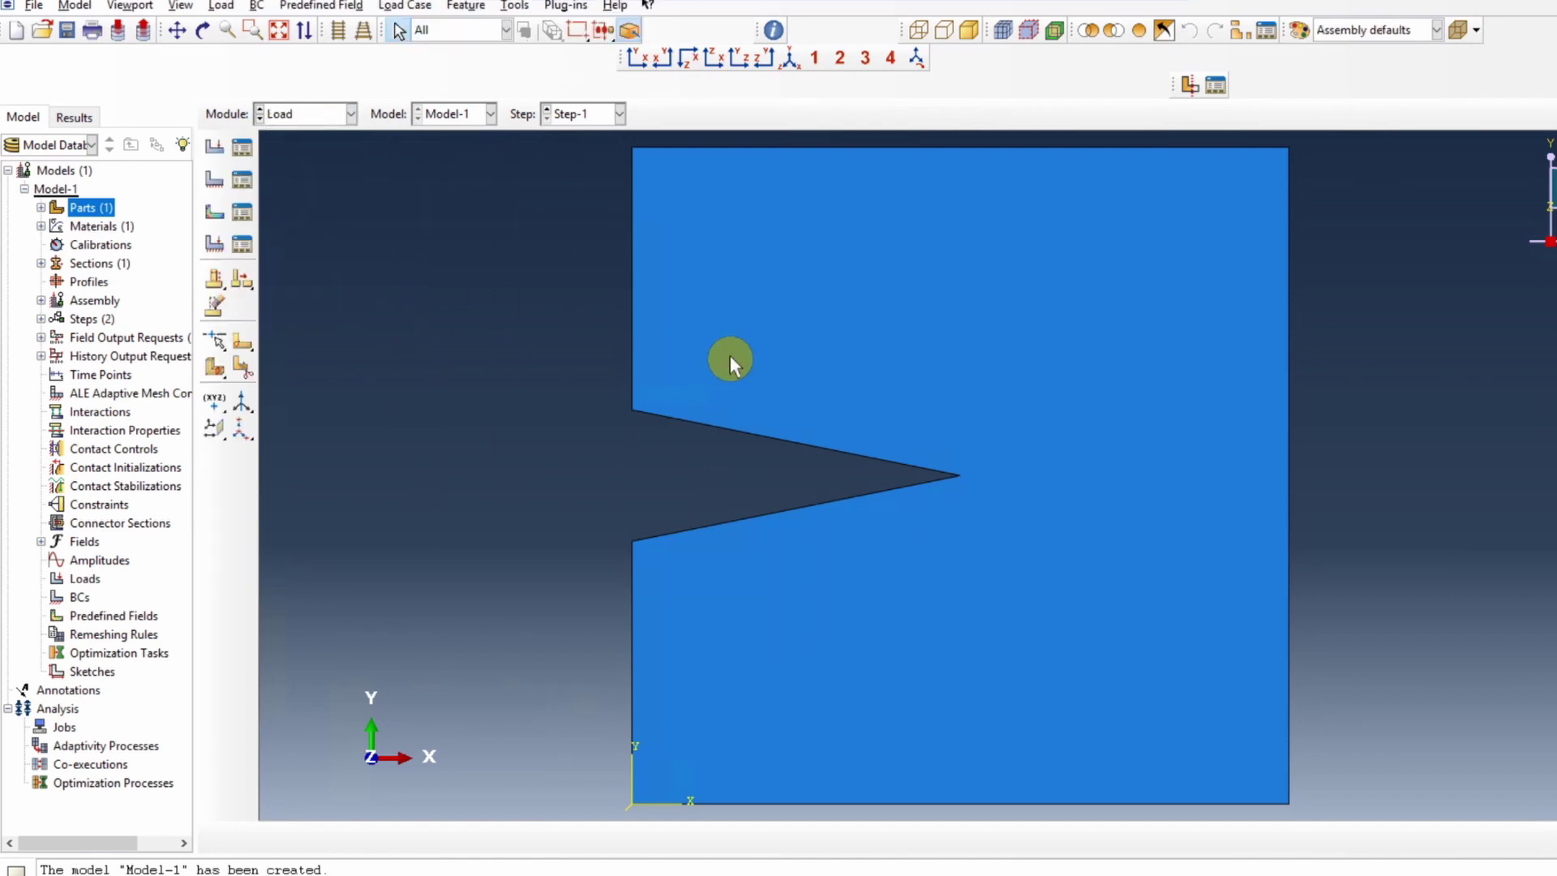
left_click(216, 180)
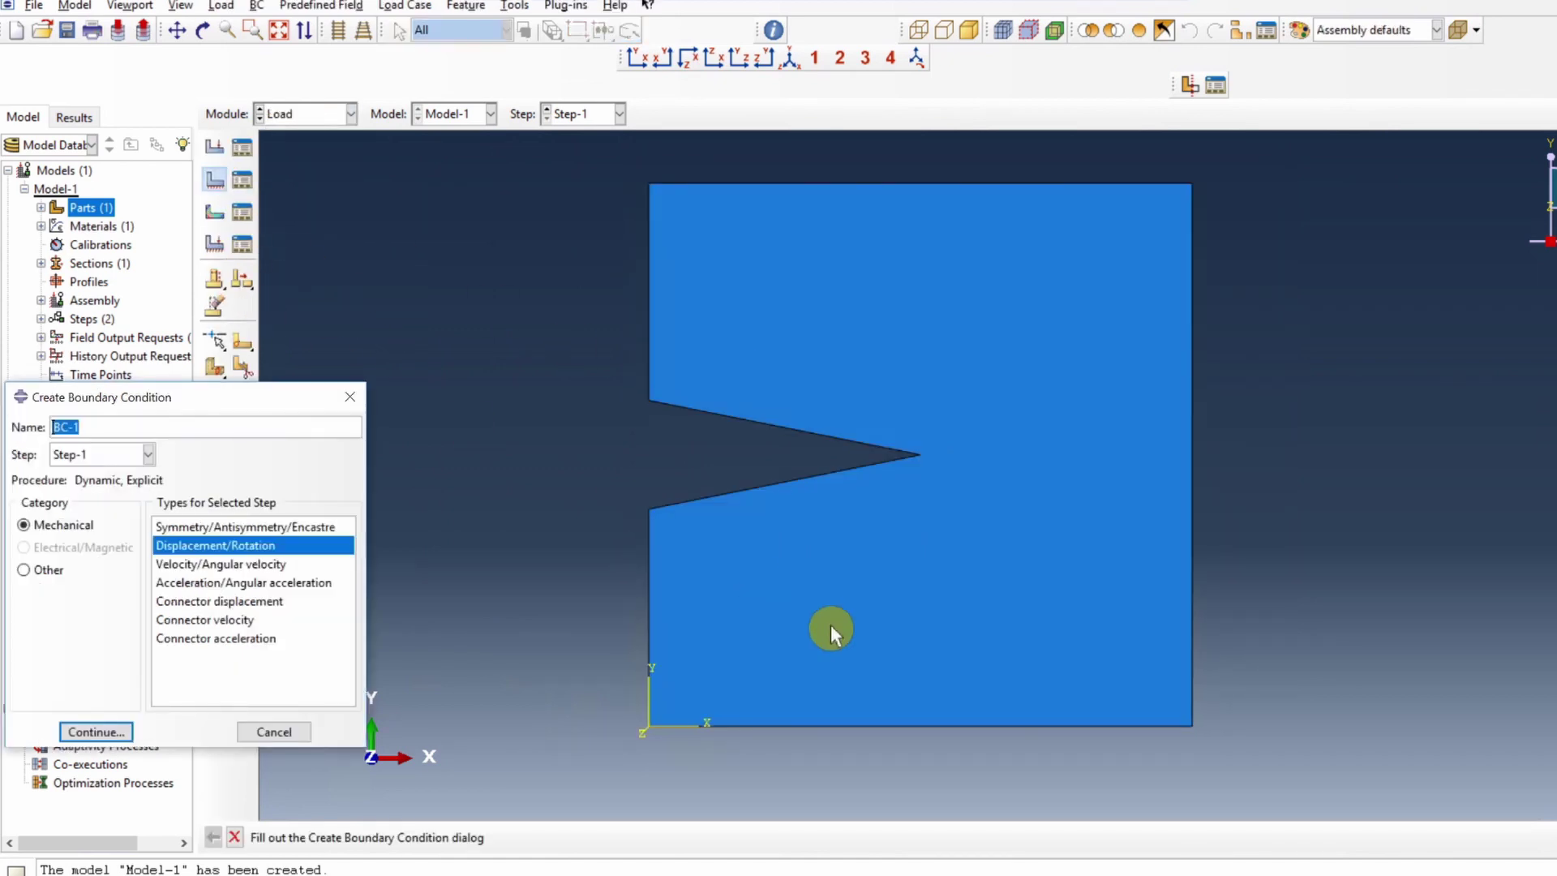
left_click(98, 733)
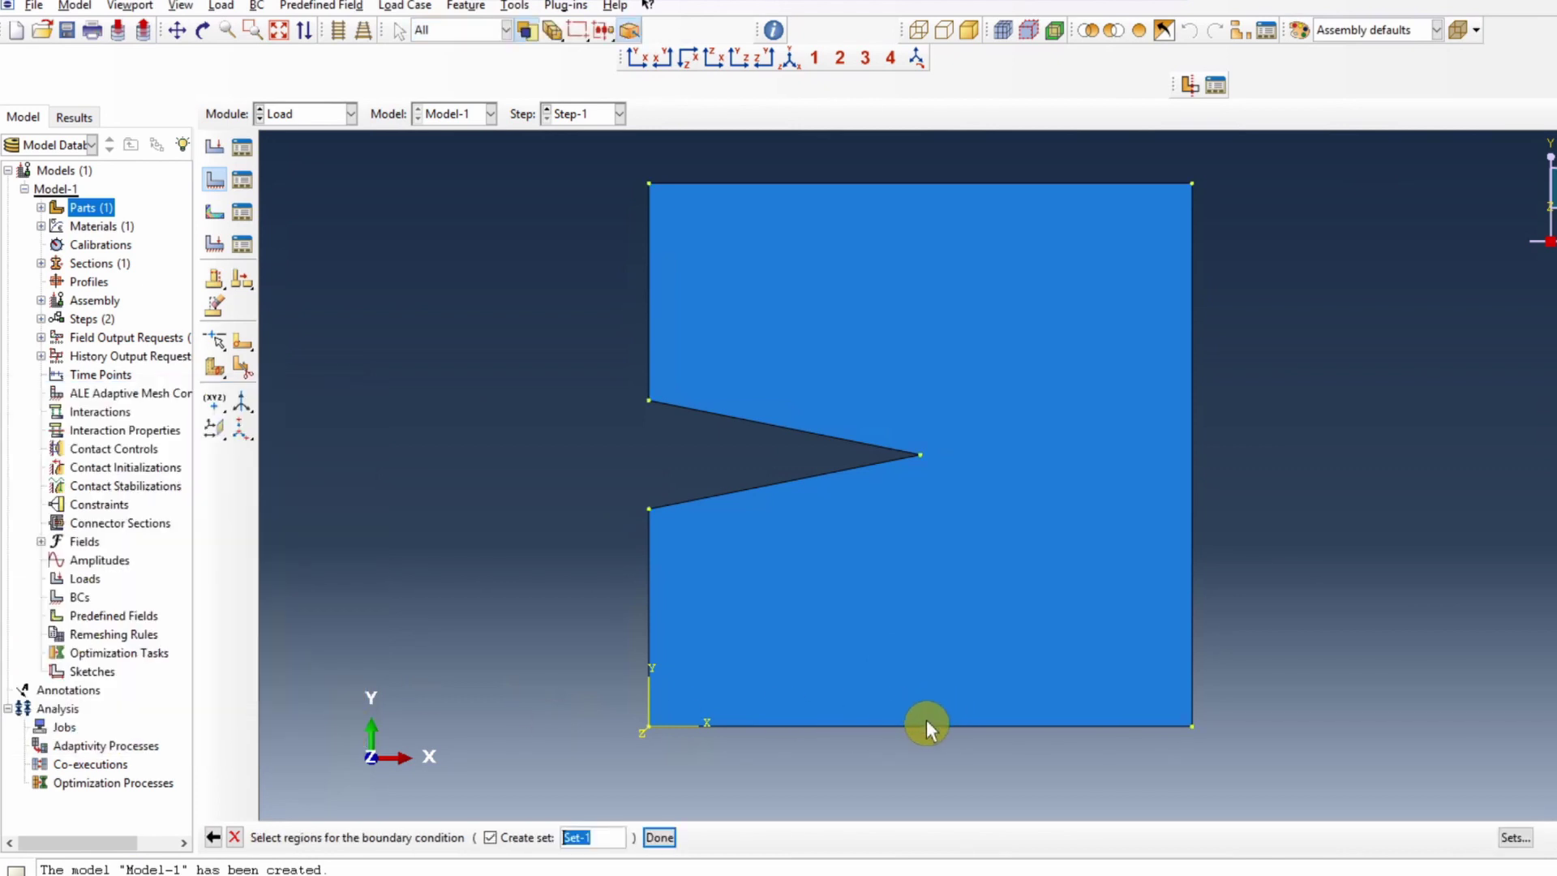
left_click(918, 726)
middle_click(271, 505)
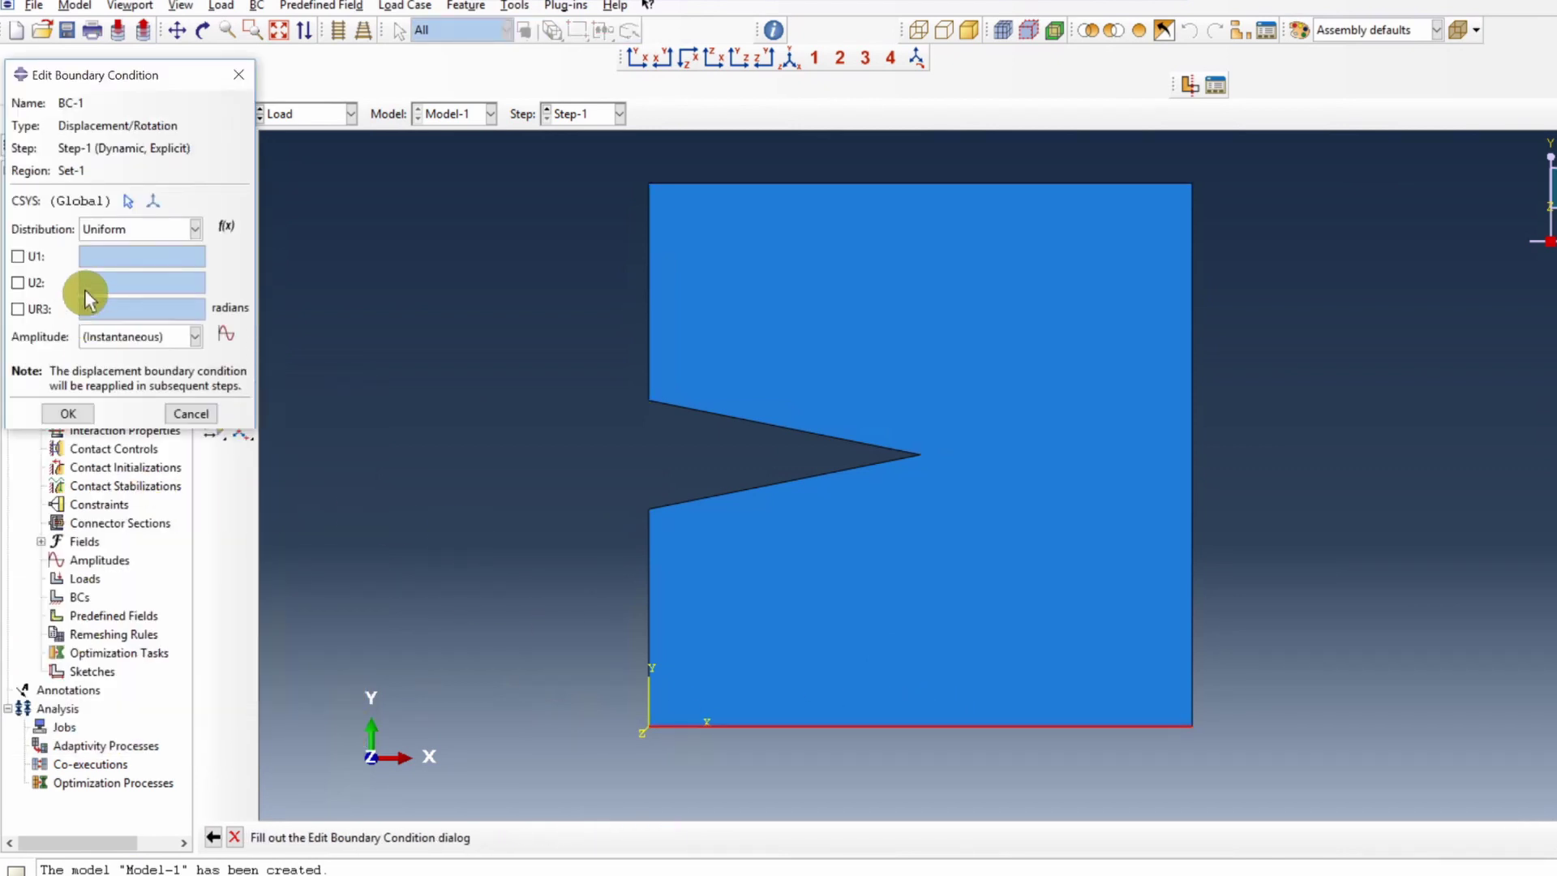
left_click(23, 257)
left_click(21, 283)
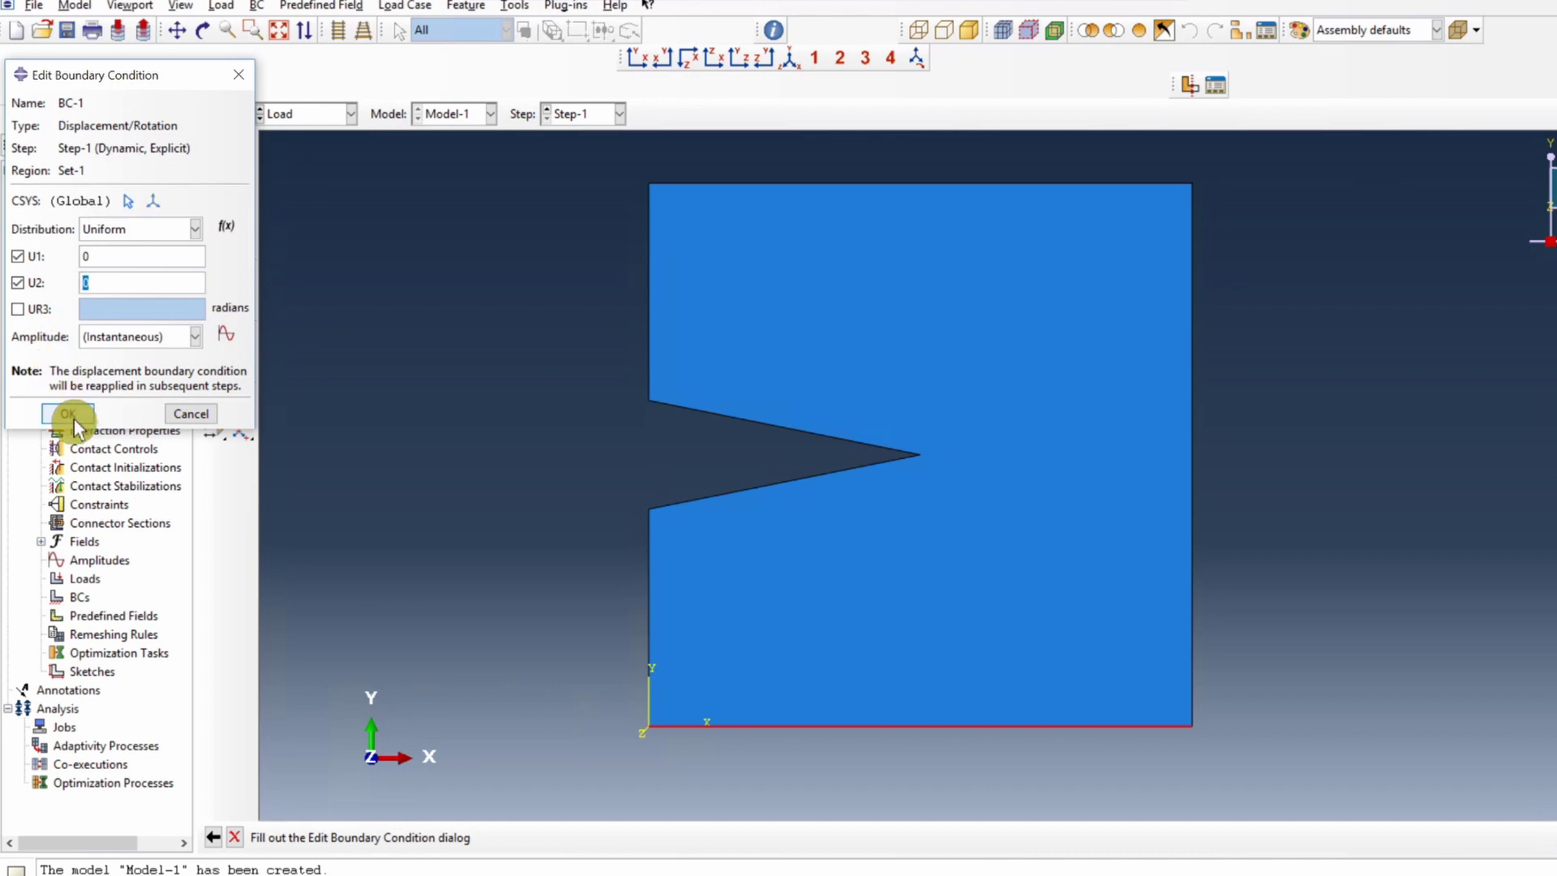
left_click(72, 415)
Start a second displacement/rotation boundary condition in Step-1 on the plate's top edge with U2 set to 4.
left_click(214, 179)
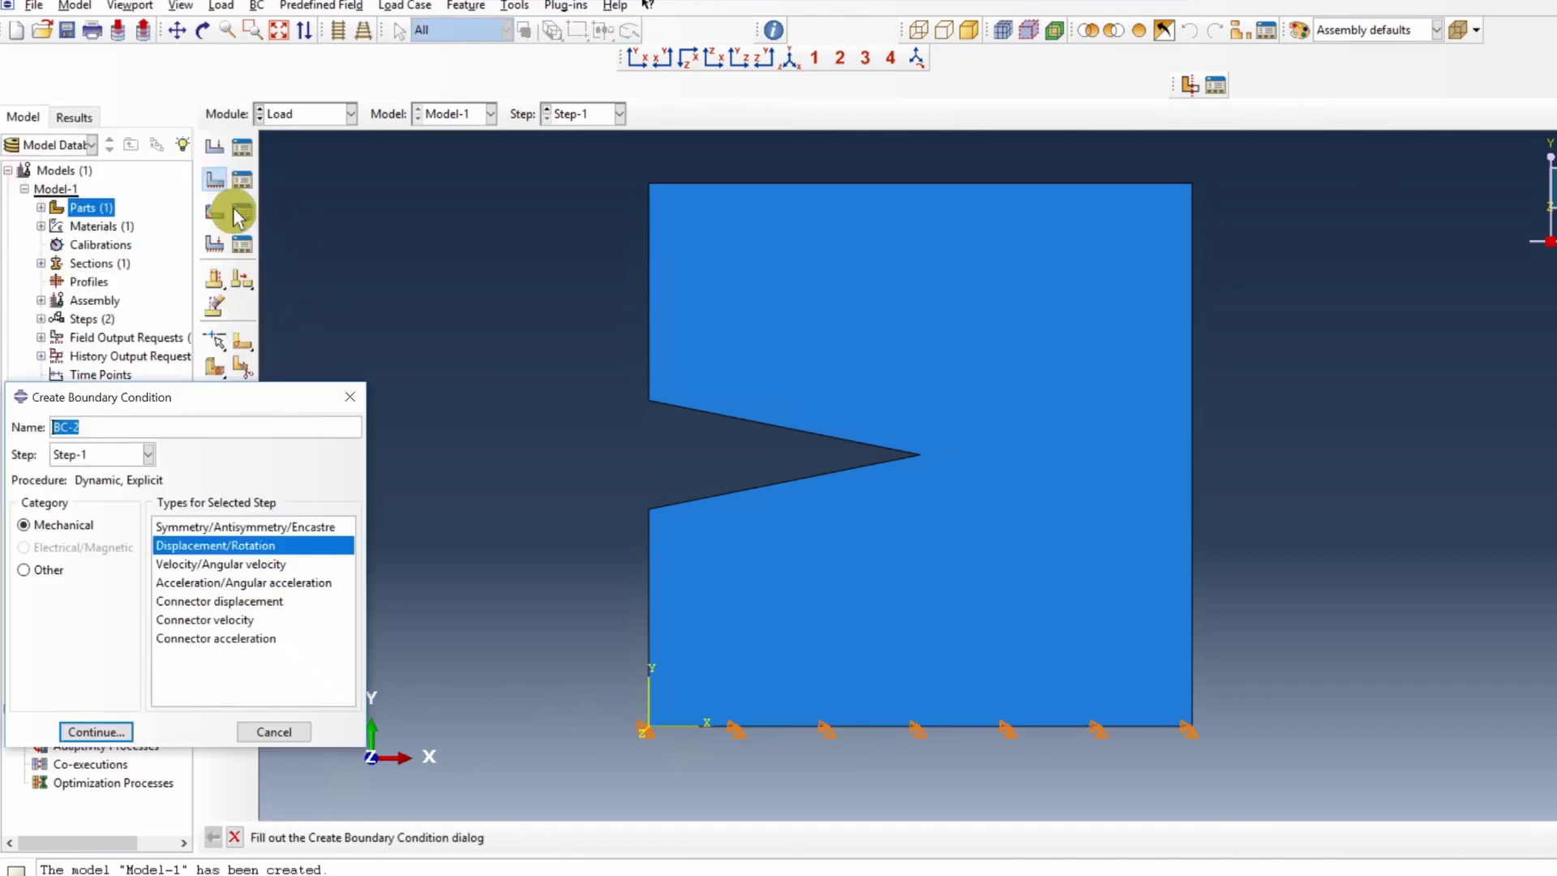
left_click(95, 731)
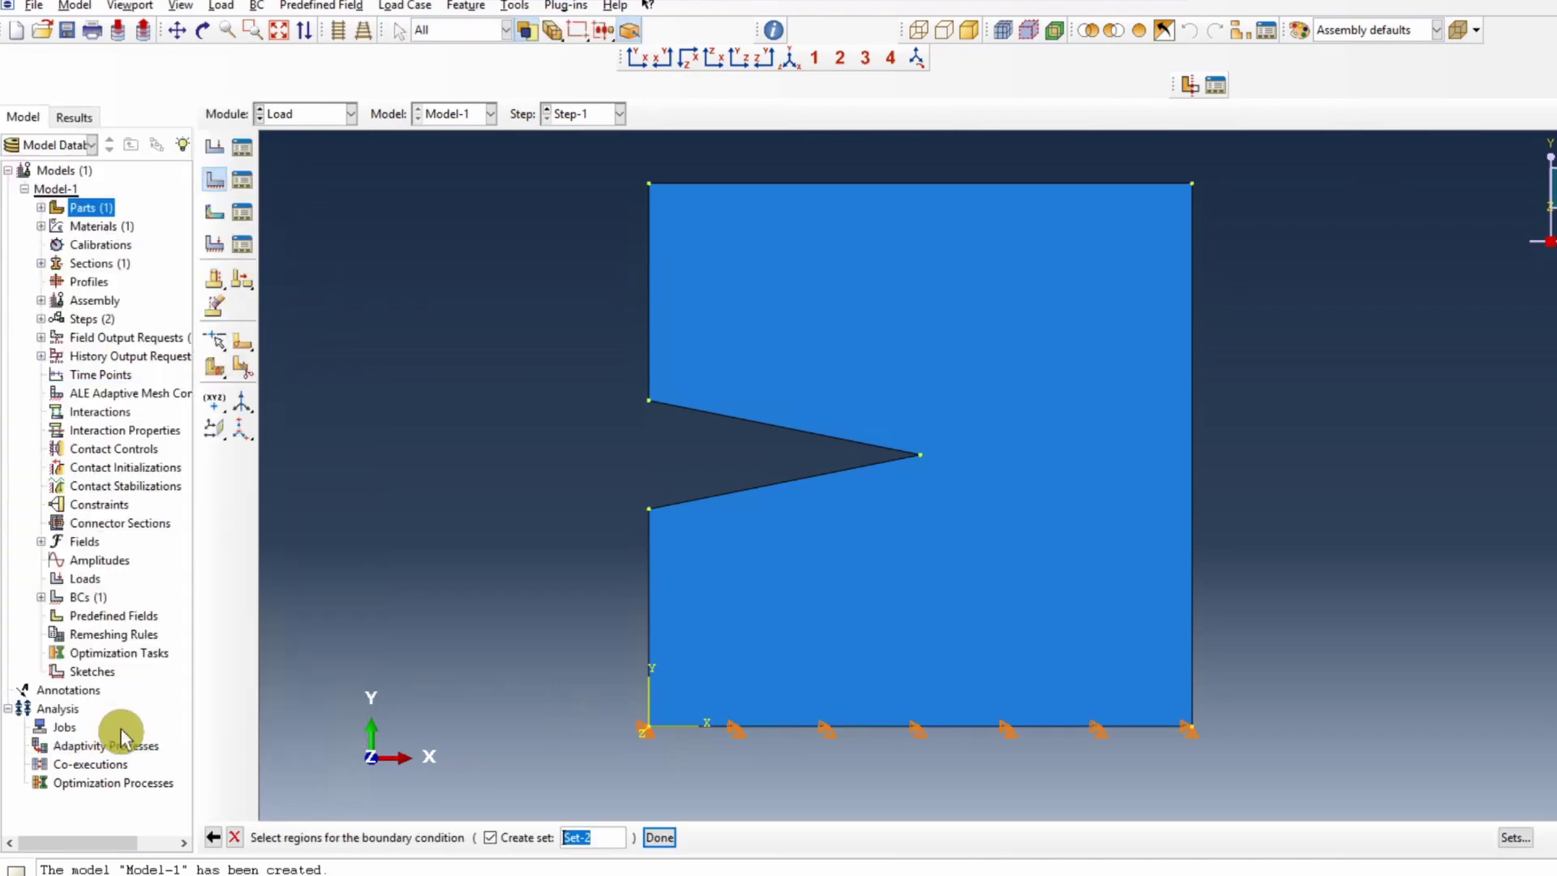
left_click(870, 183)
middle_click(467, 429)
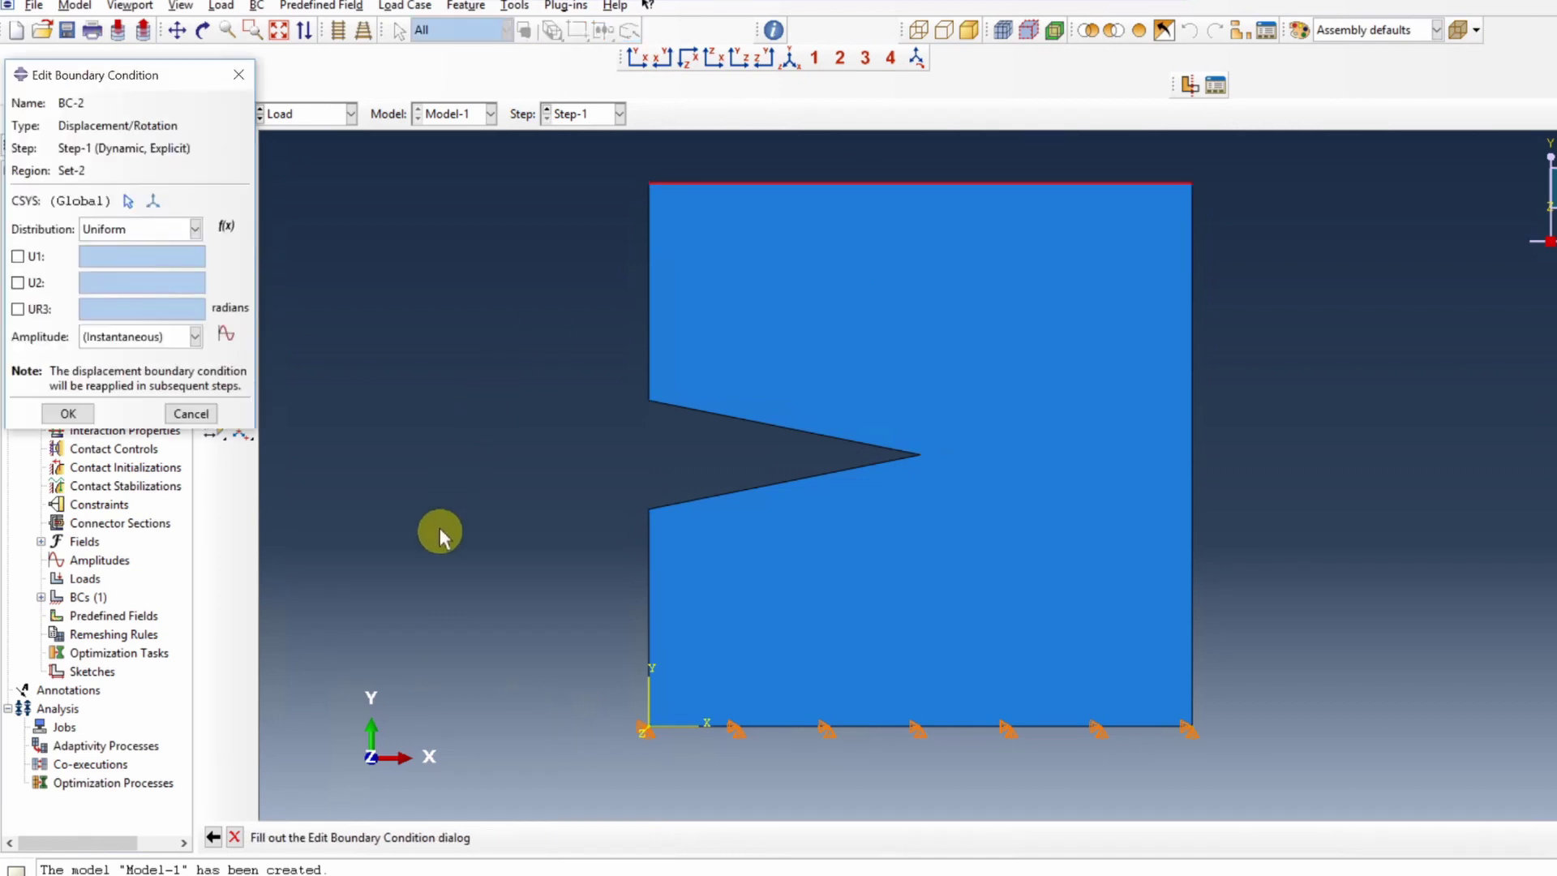
left_click(18, 282)
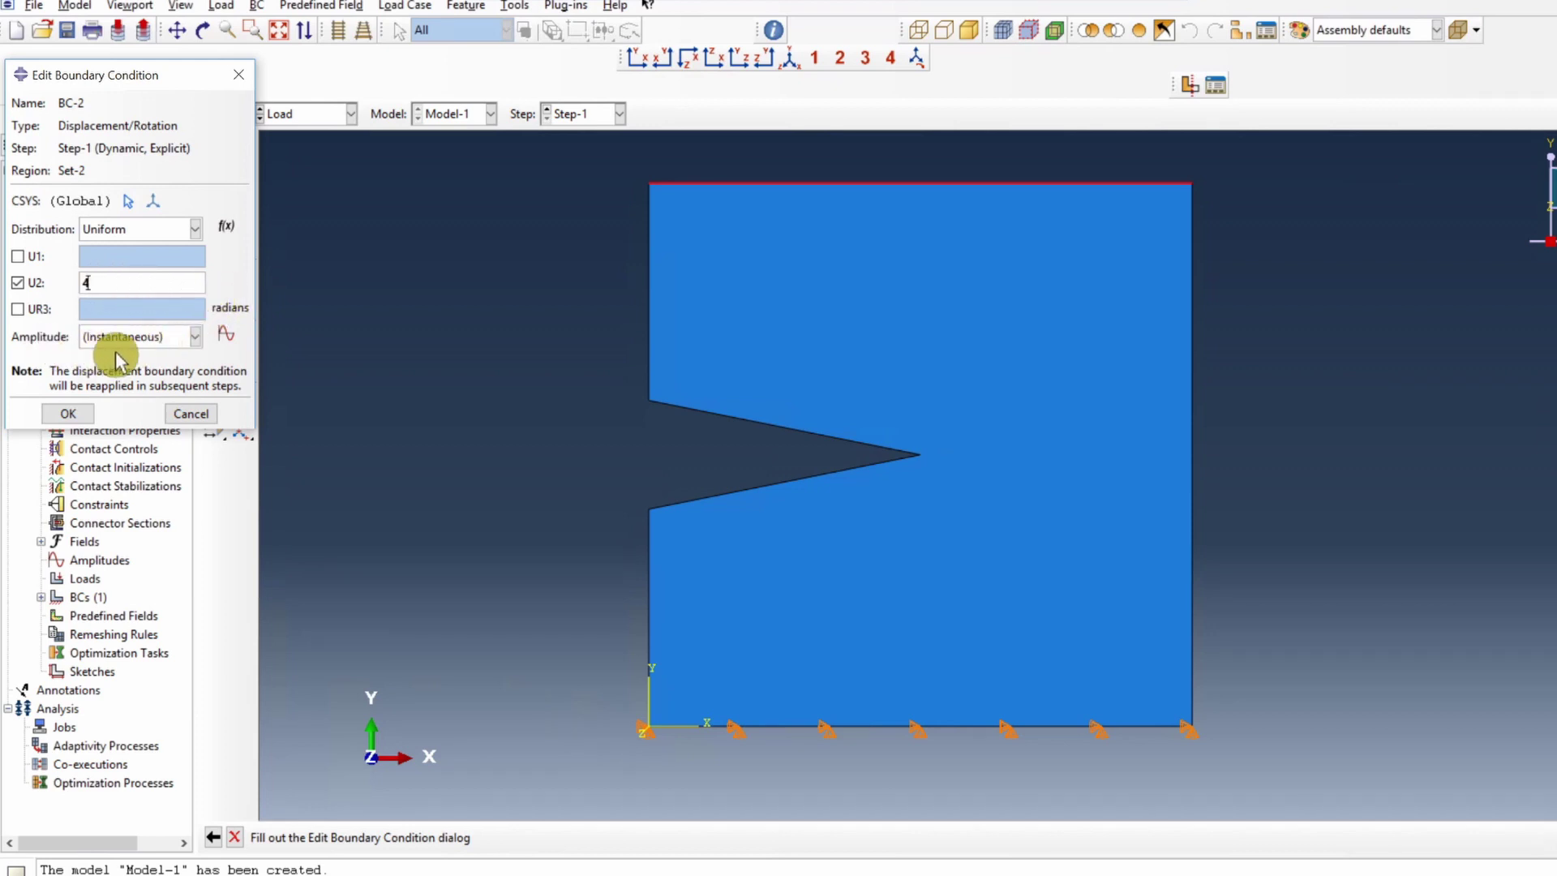
Create a tabular amplitude named Amp-1 with amplitude 0 at time 0 and amplitude 1 at time 0.01.
left_click(228, 342)
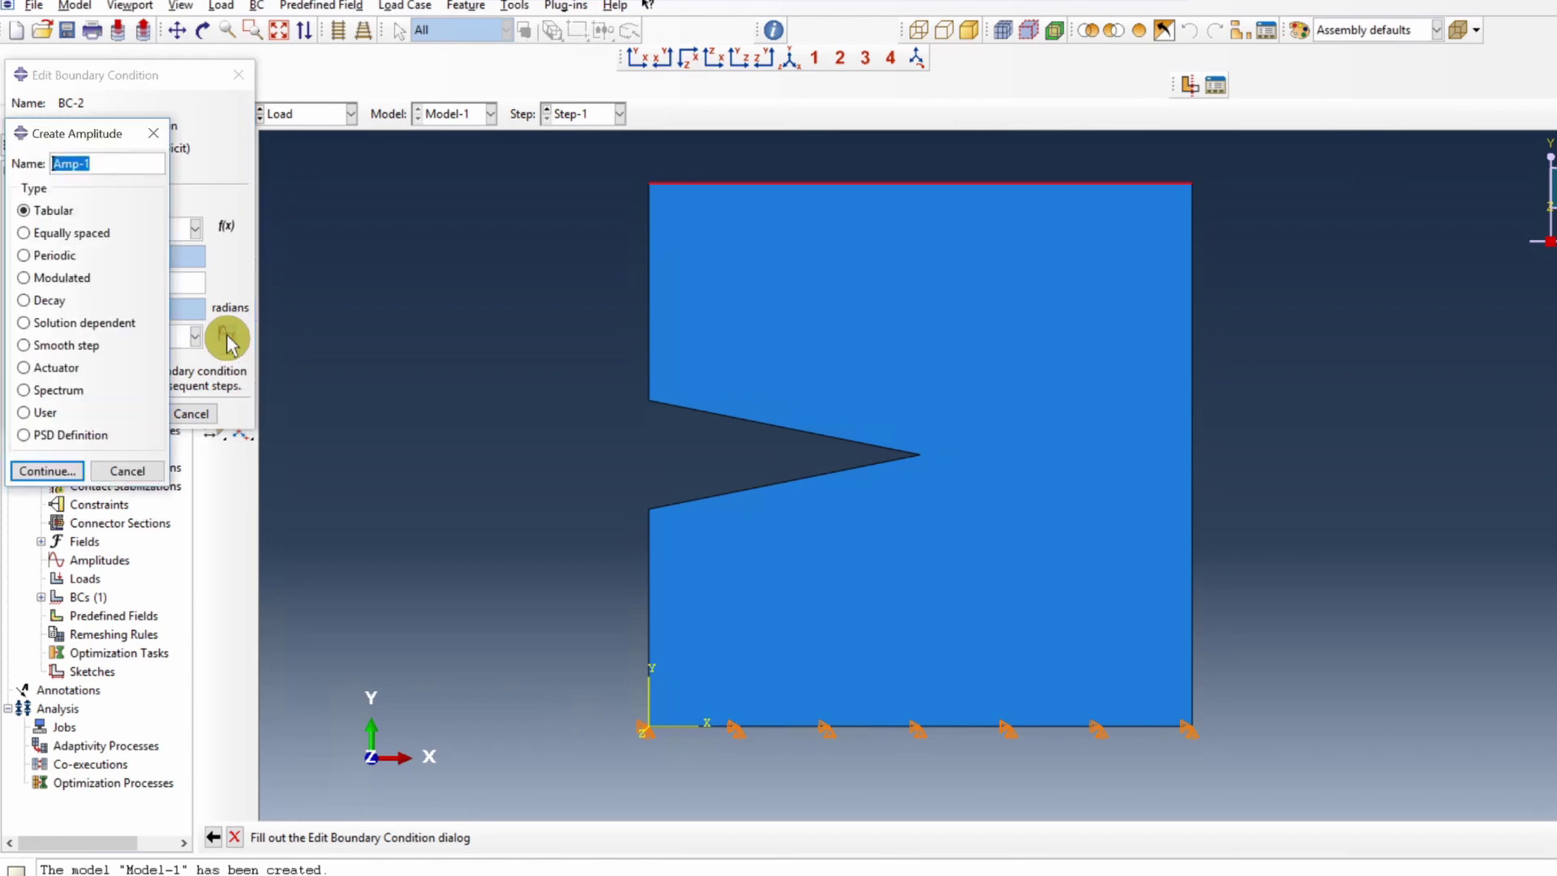
left_click(47, 471)
left_click(256, 418)
key("ctrl+v")
type("0")
key("Tab")
type("0")
left_click(271, 438)
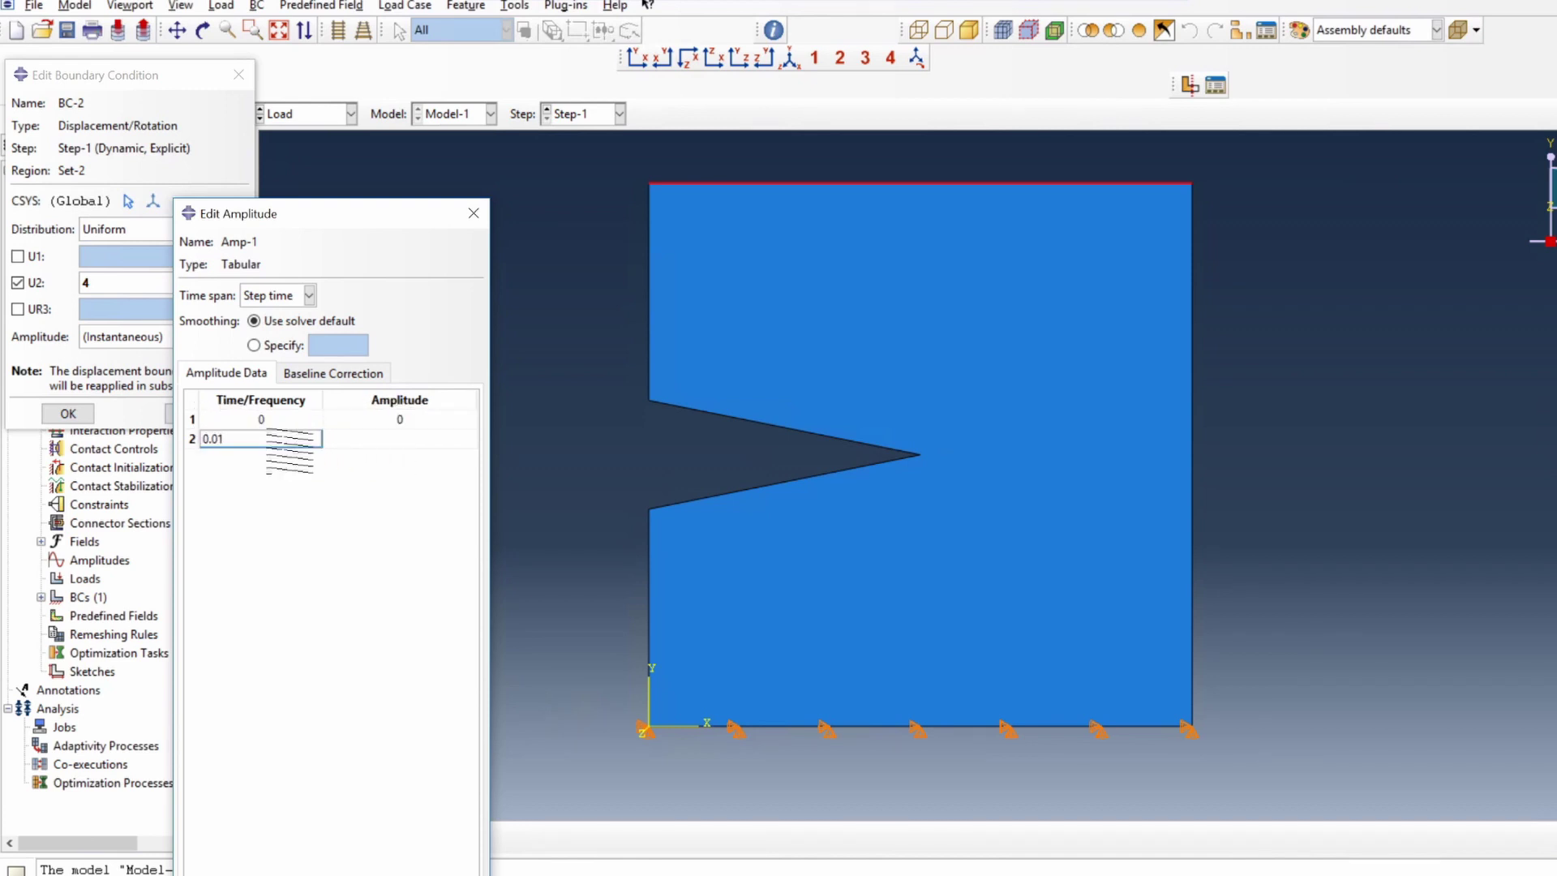
left_click(373, 438)
type("1")
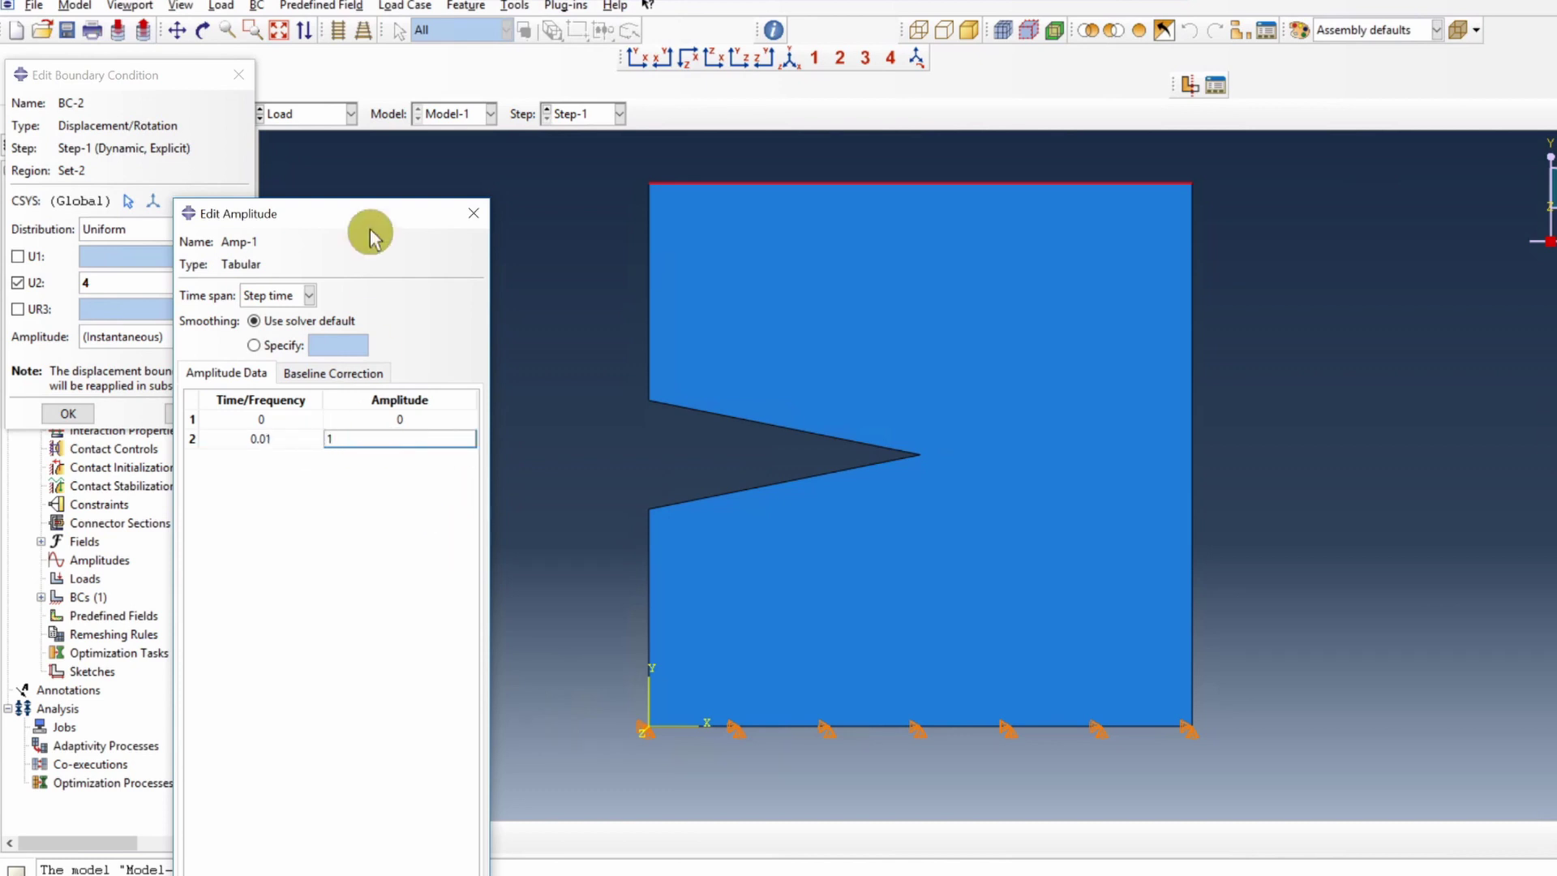
mouse_move(373, 226)
left_mouse_down()
mouse_move(373, 138)
mouse_move(381, 560)
mouse_move(365, 605)
mouse_move(404, 226)
left_mouse_up()
left_click(310, 557)
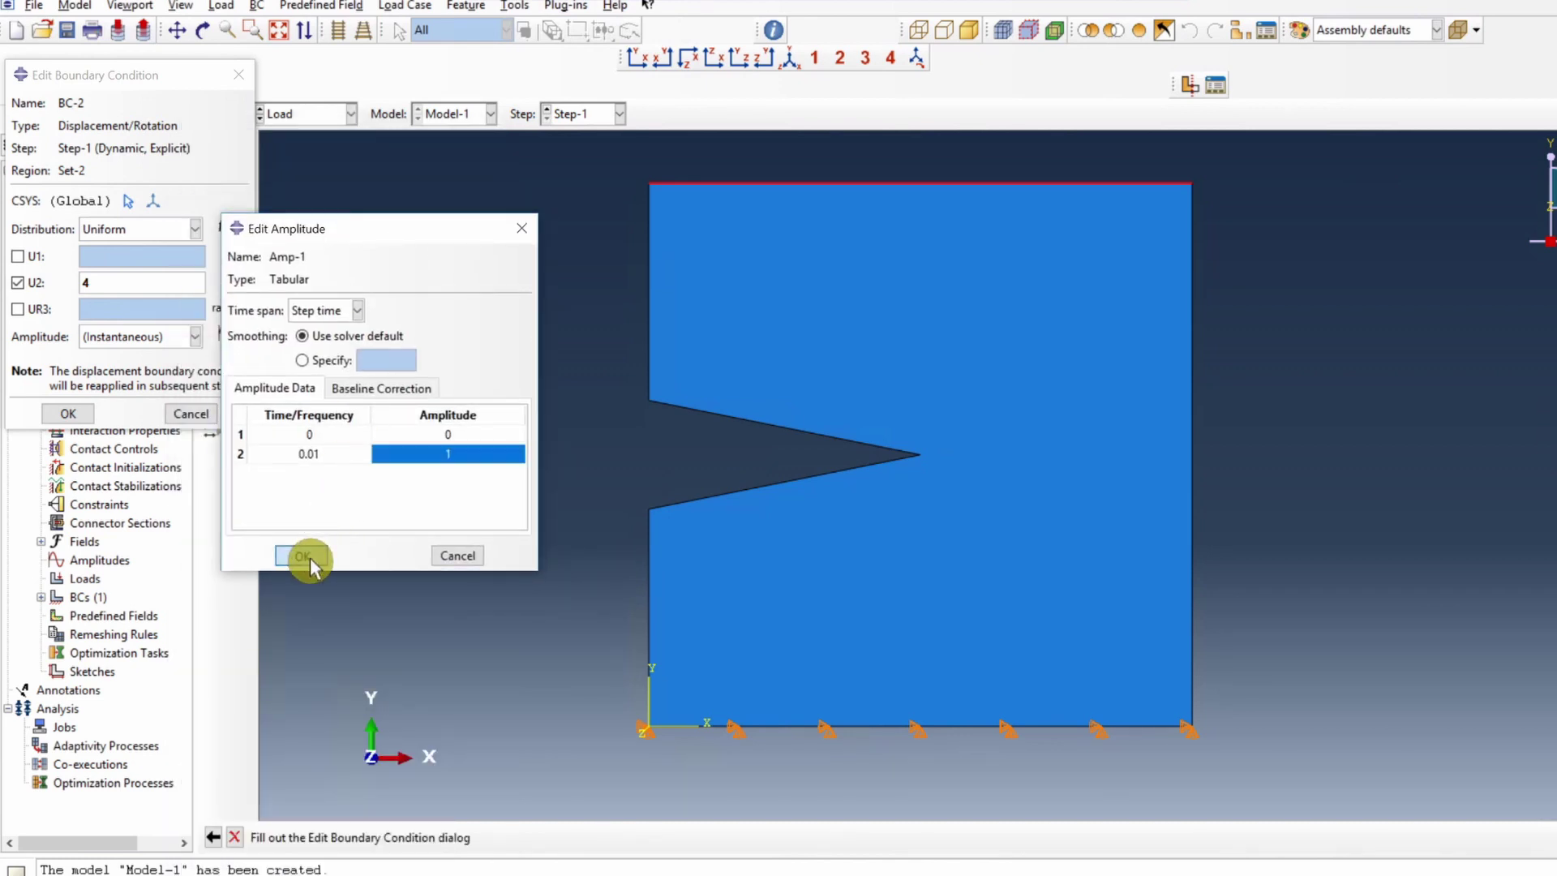
Apply the Amp-1 amplitude to the top edge's displacement and save the boundary condition.
left_click(196, 336)
left_click(122, 373)
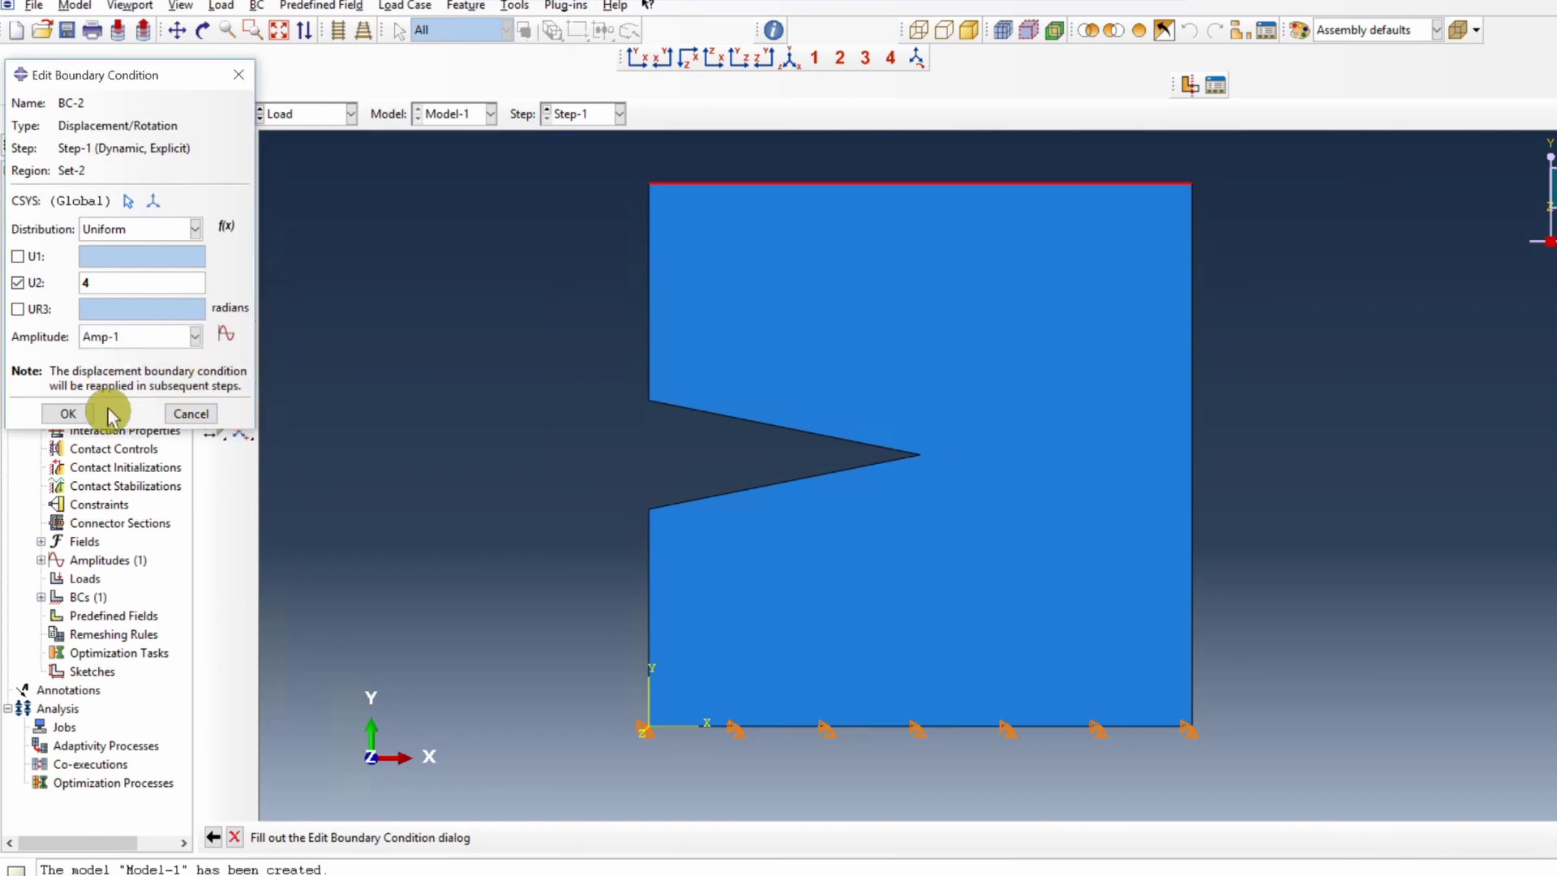
left_click(68, 413)
scroll(806, 646, "down", 1)
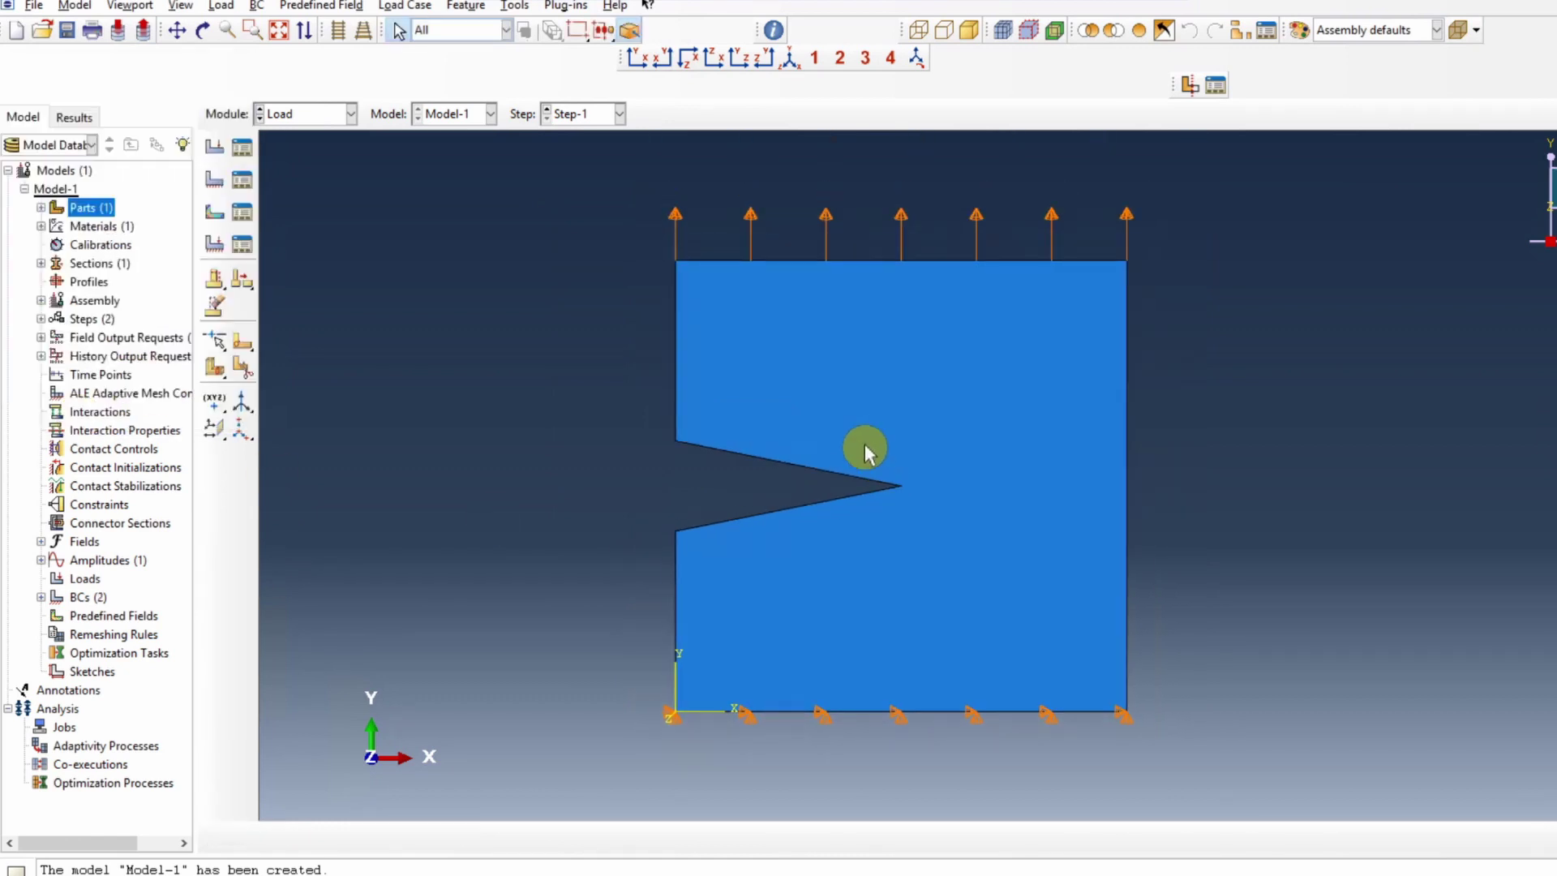
In the Mesh module, start a face partition sketch on Part-1 and draw a horizontal line from the notch tip to the right edge's midpoint.
left_click(314, 120)
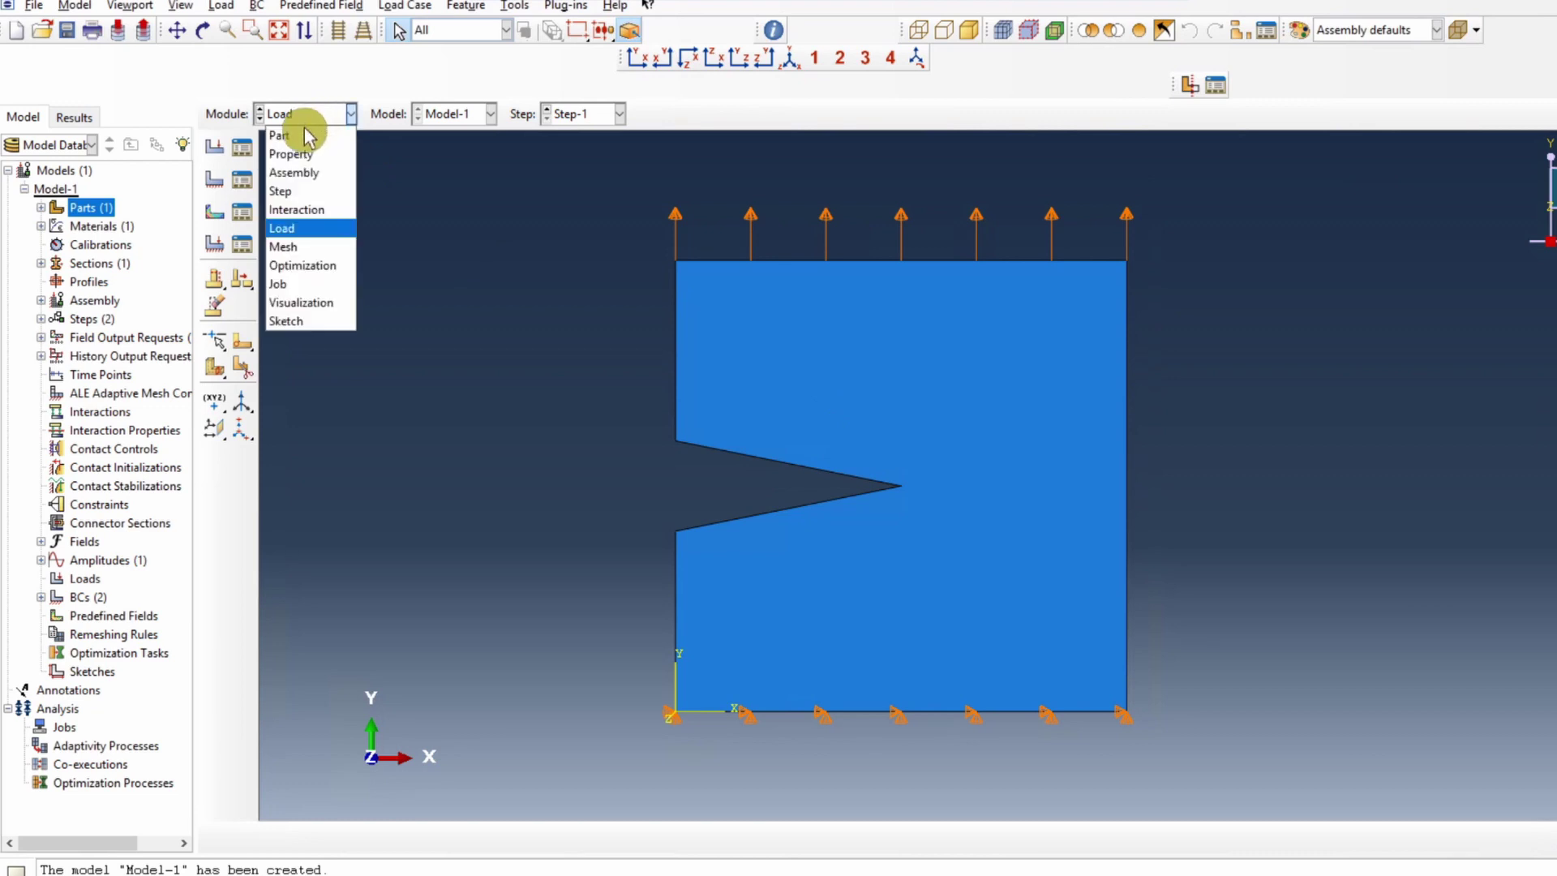
left_click(302, 245)
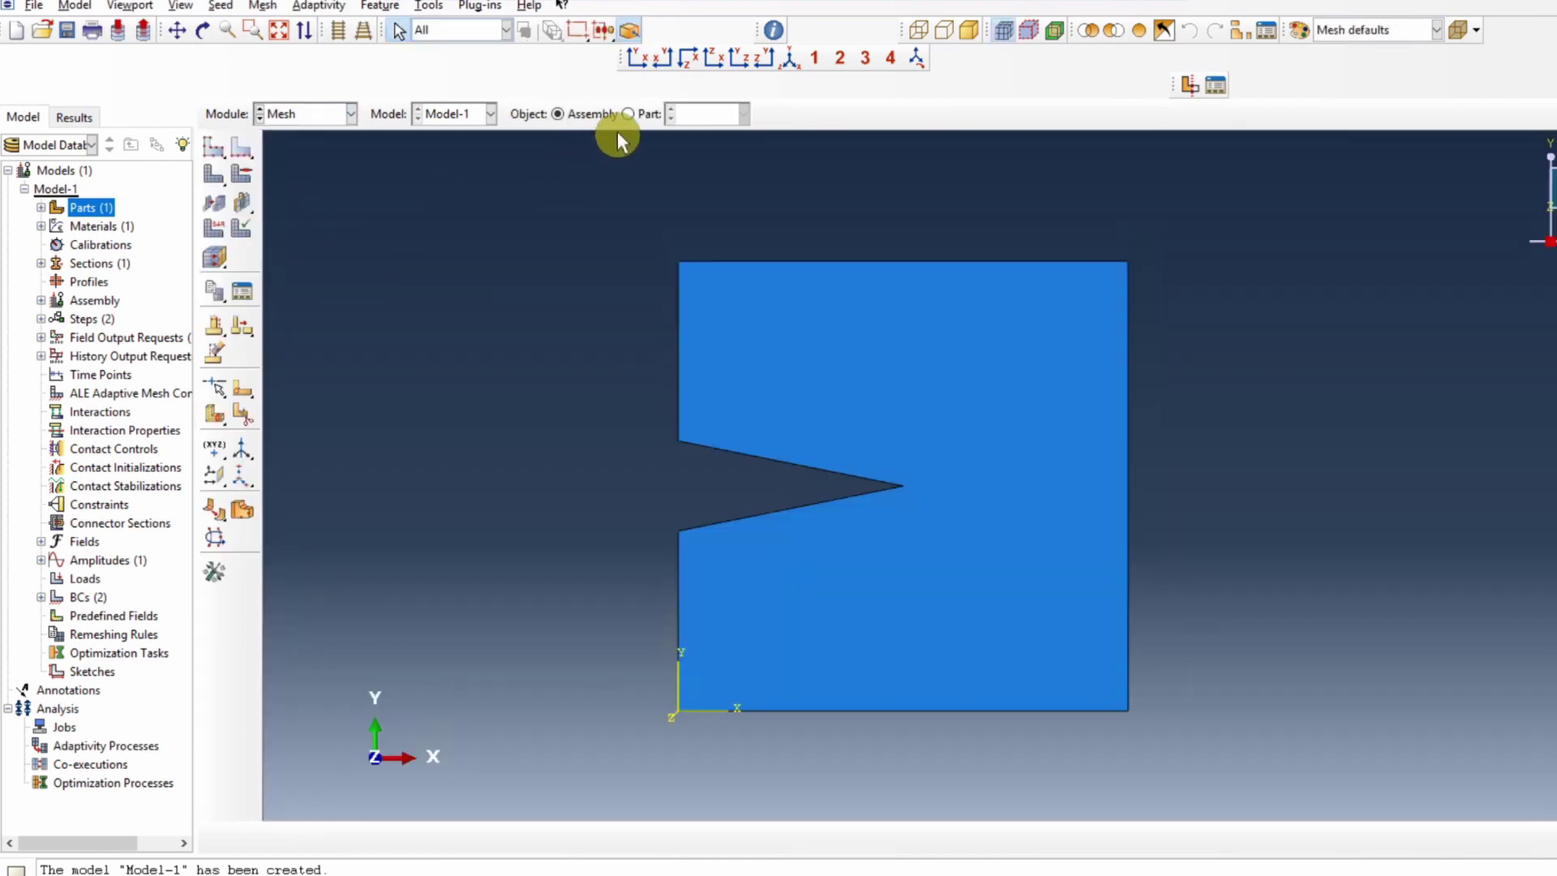
left_click(629, 114)
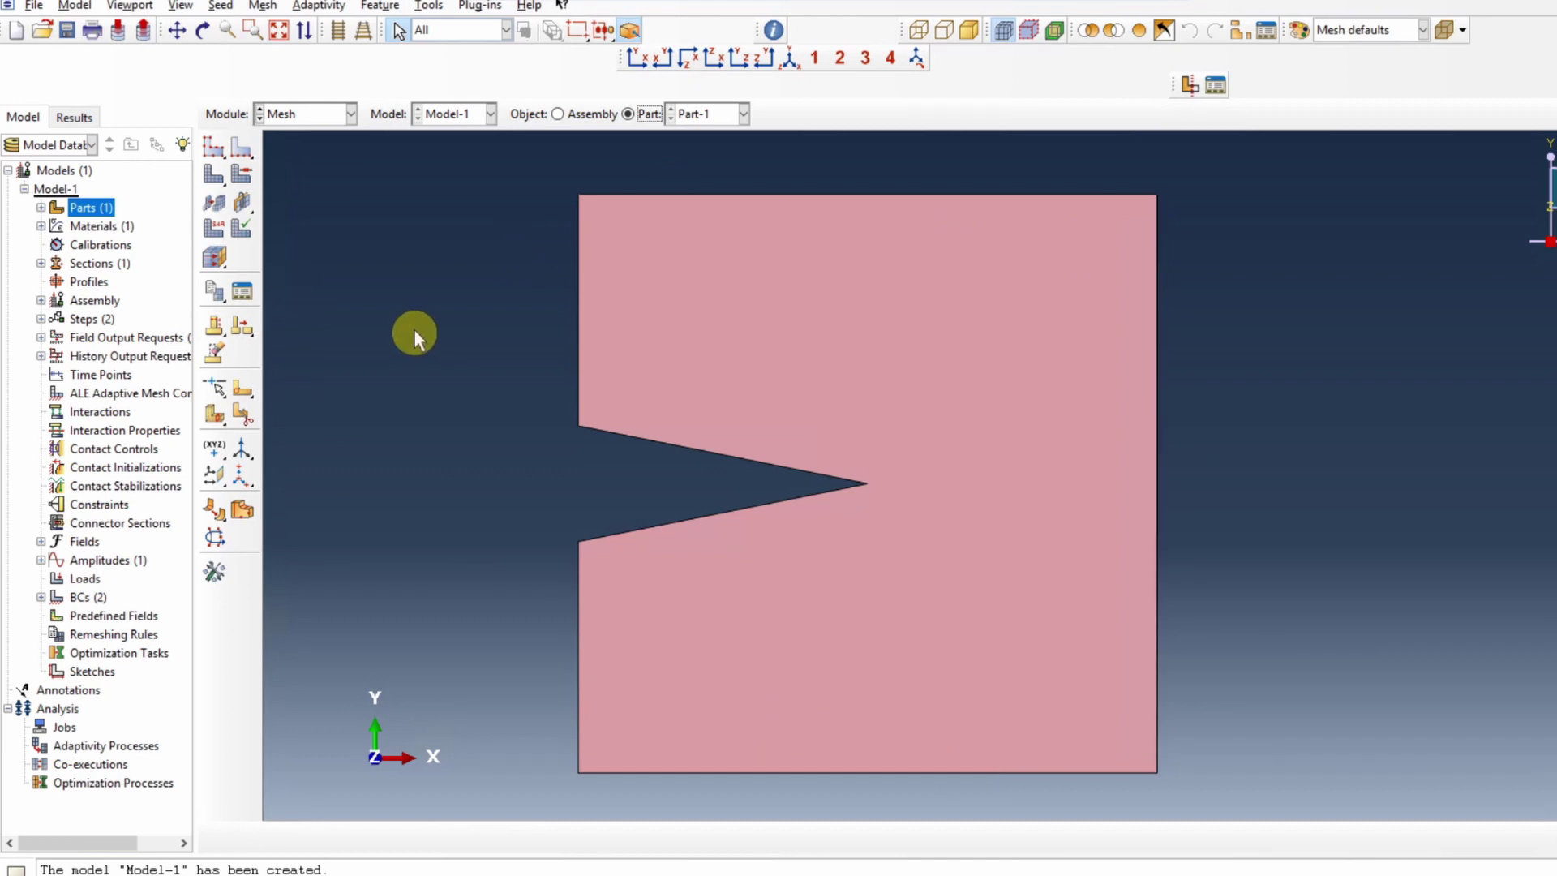
left_click(270, 373)
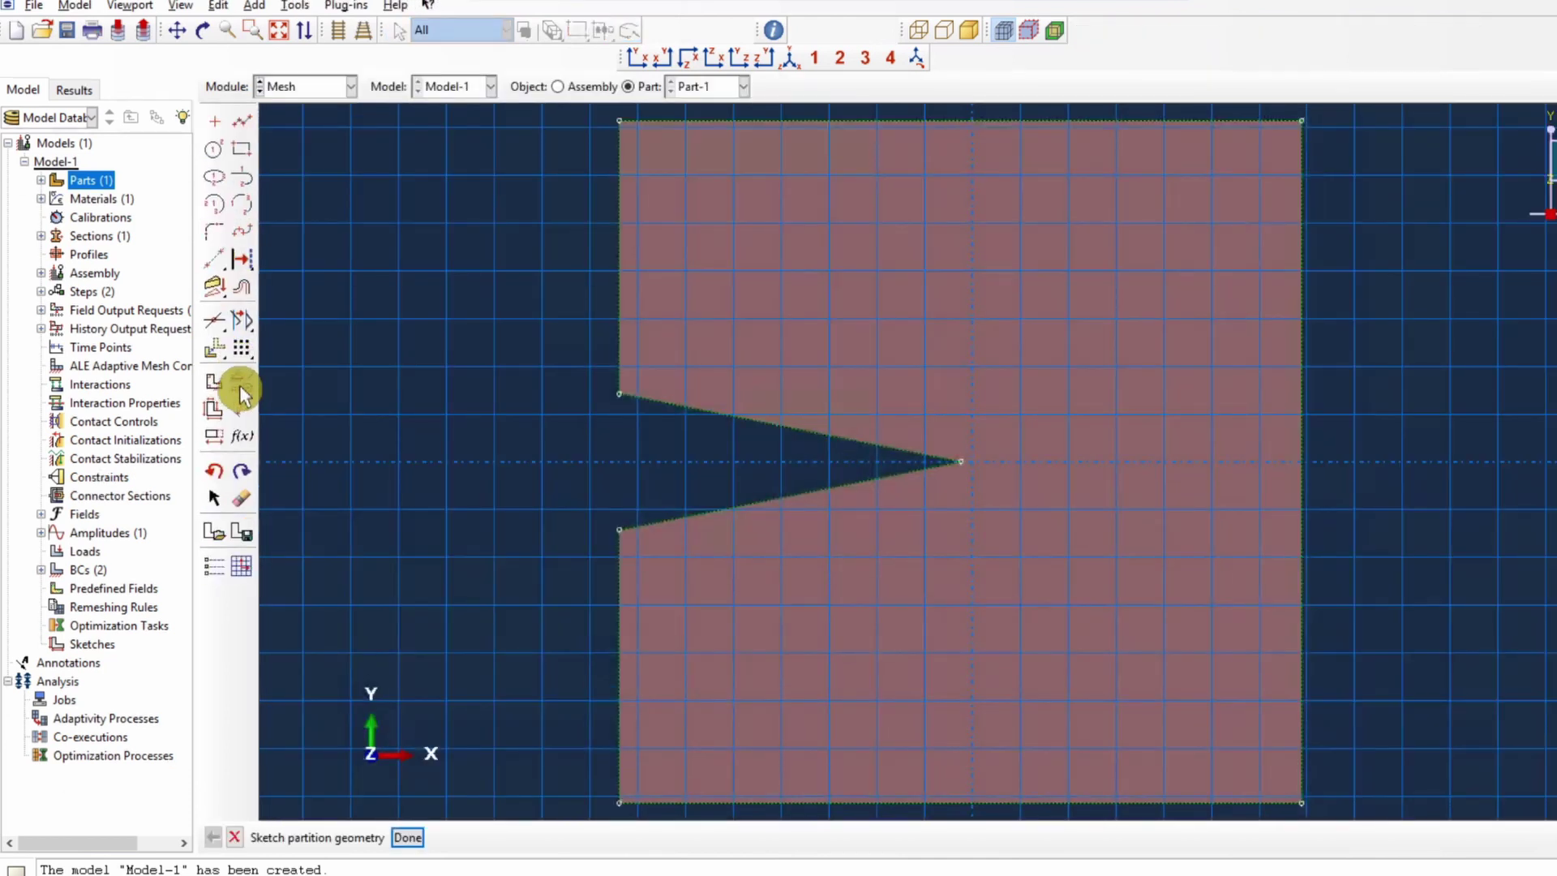
left_click(240, 121)
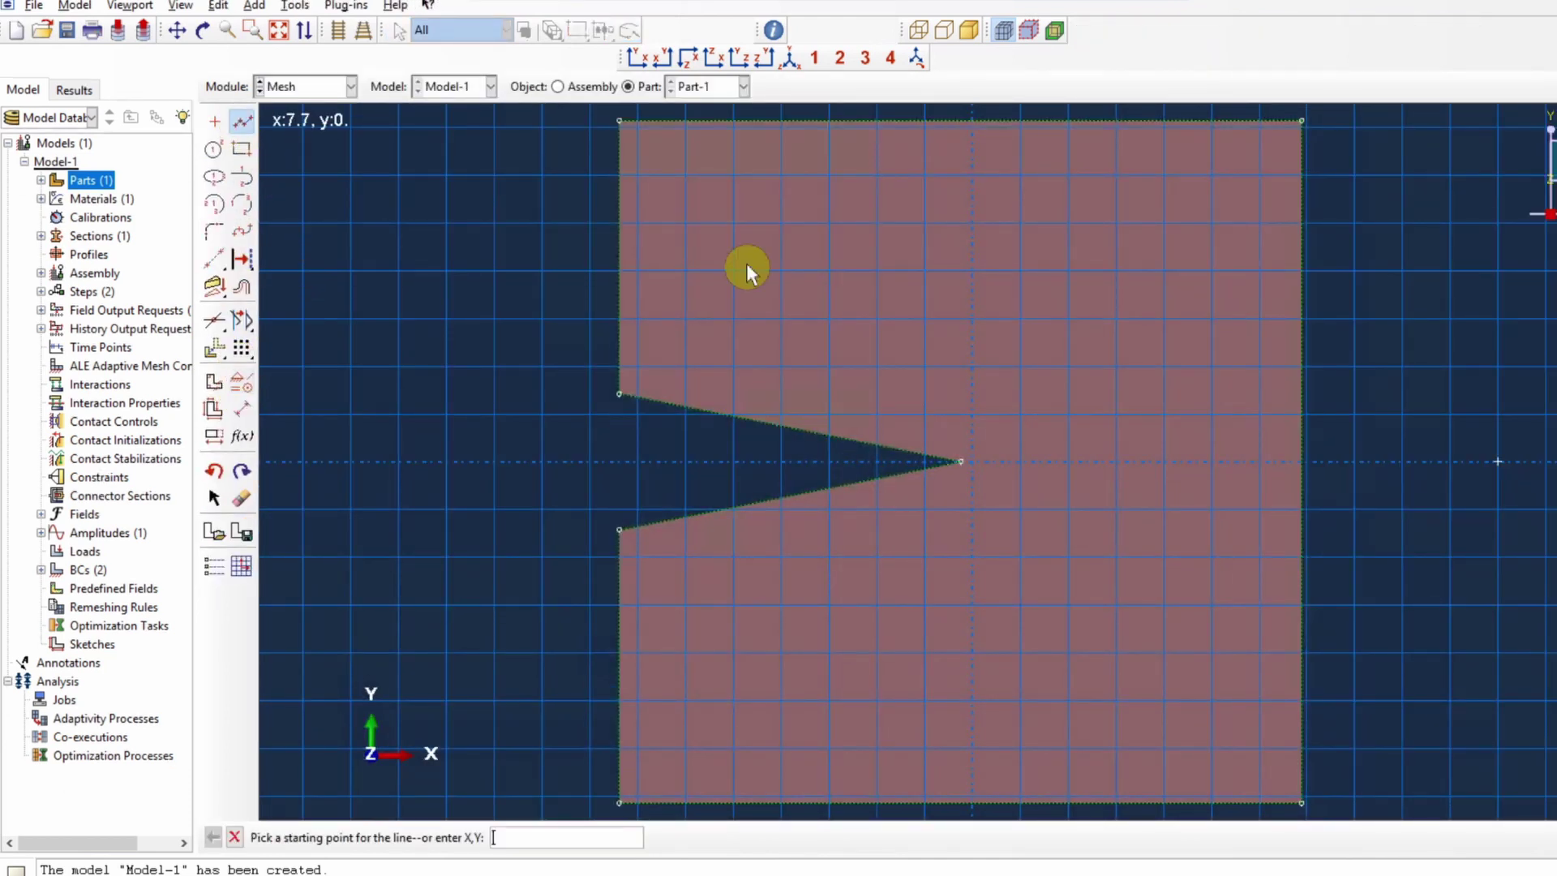
left_click(969, 459)
left_click(1296, 461)
middle_click(1389, 556)
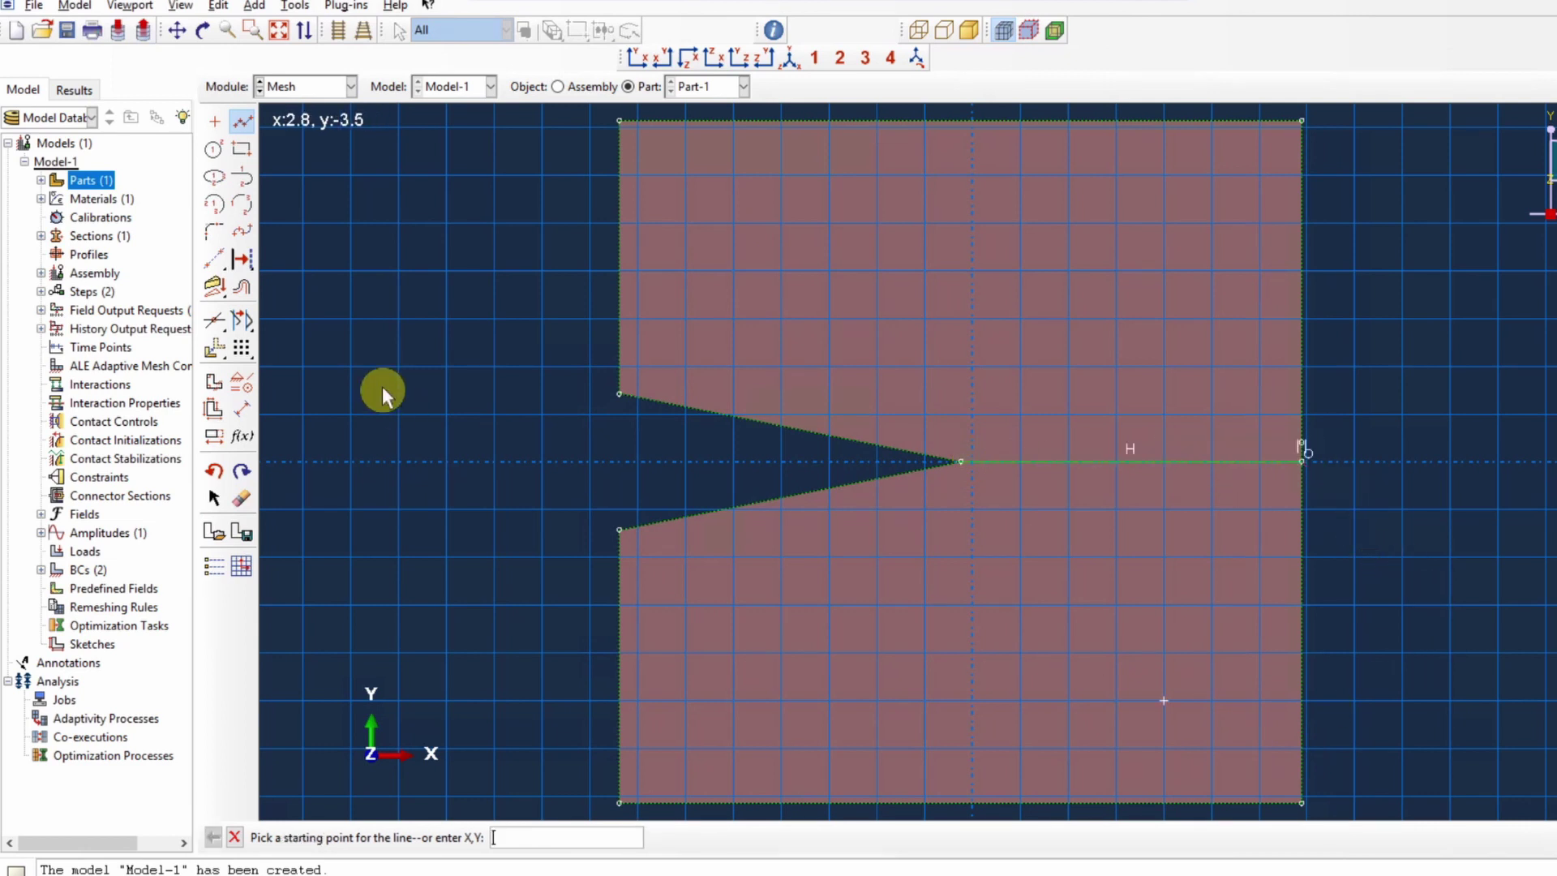
Sketch an arc centred on the notch tip from the upper notch flank around to the lower one, and finish the face partition.
left_click(215, 206)
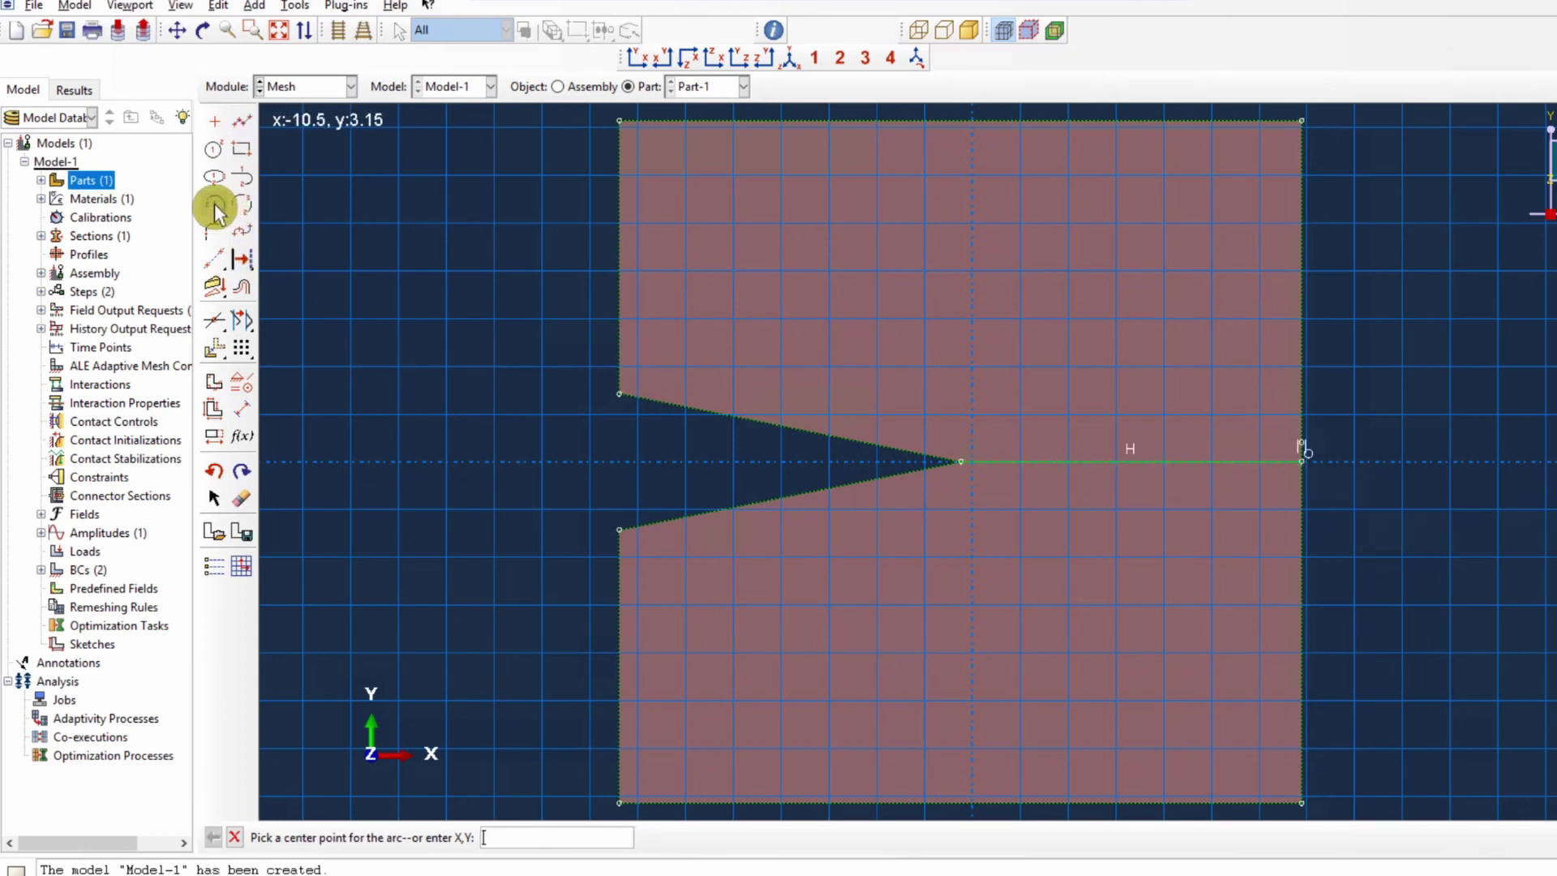
left_click(958, 455)
left_click(864, 436)
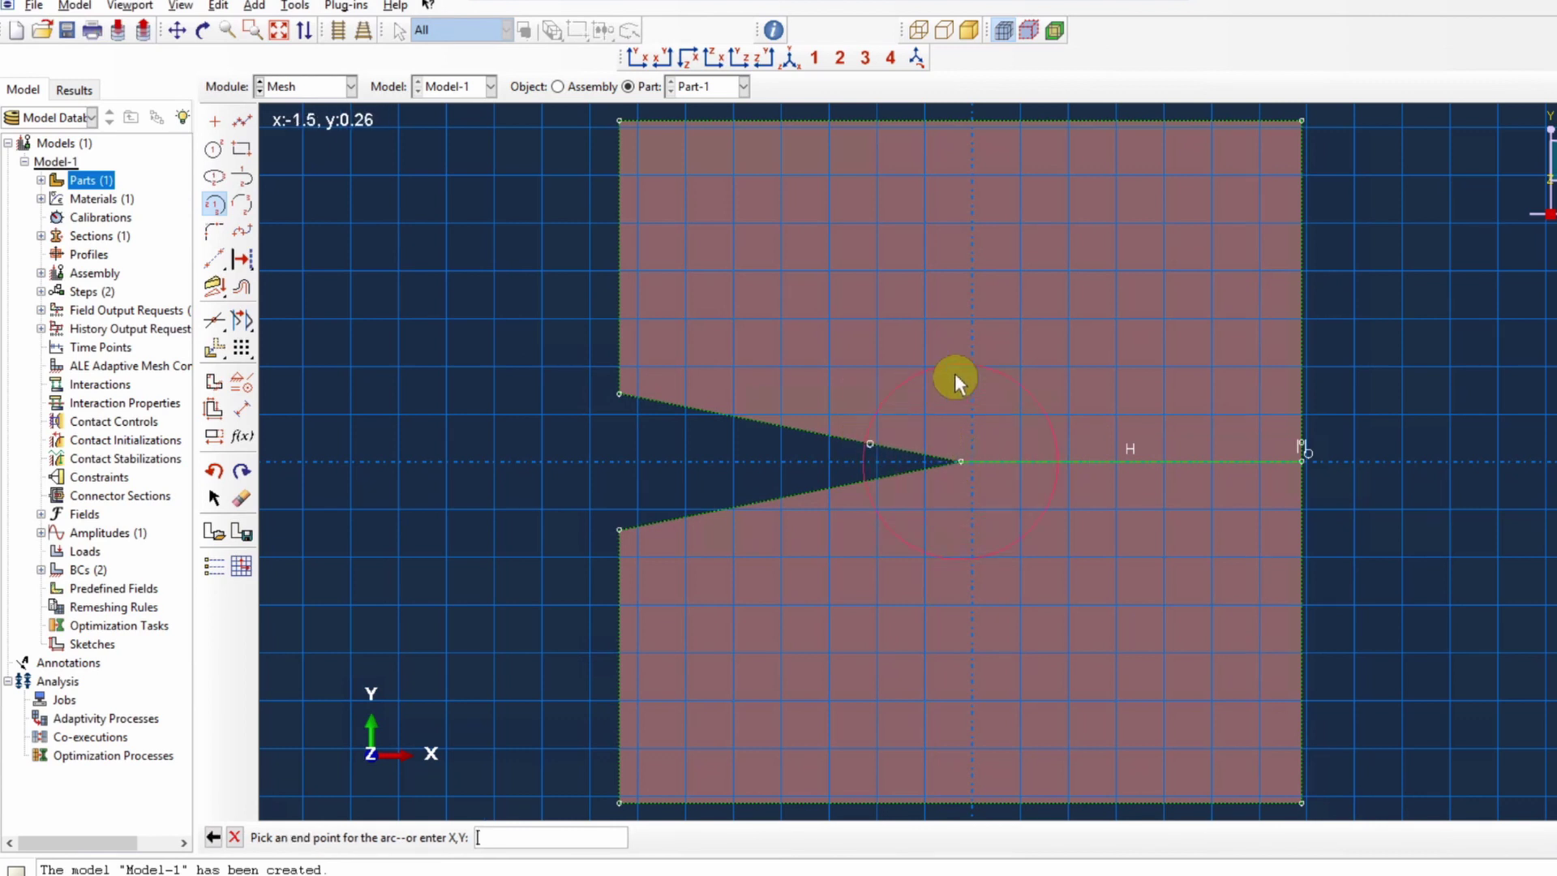
left_click(865, 491)
middle_click(428, 417)
middle_click(429, 418)
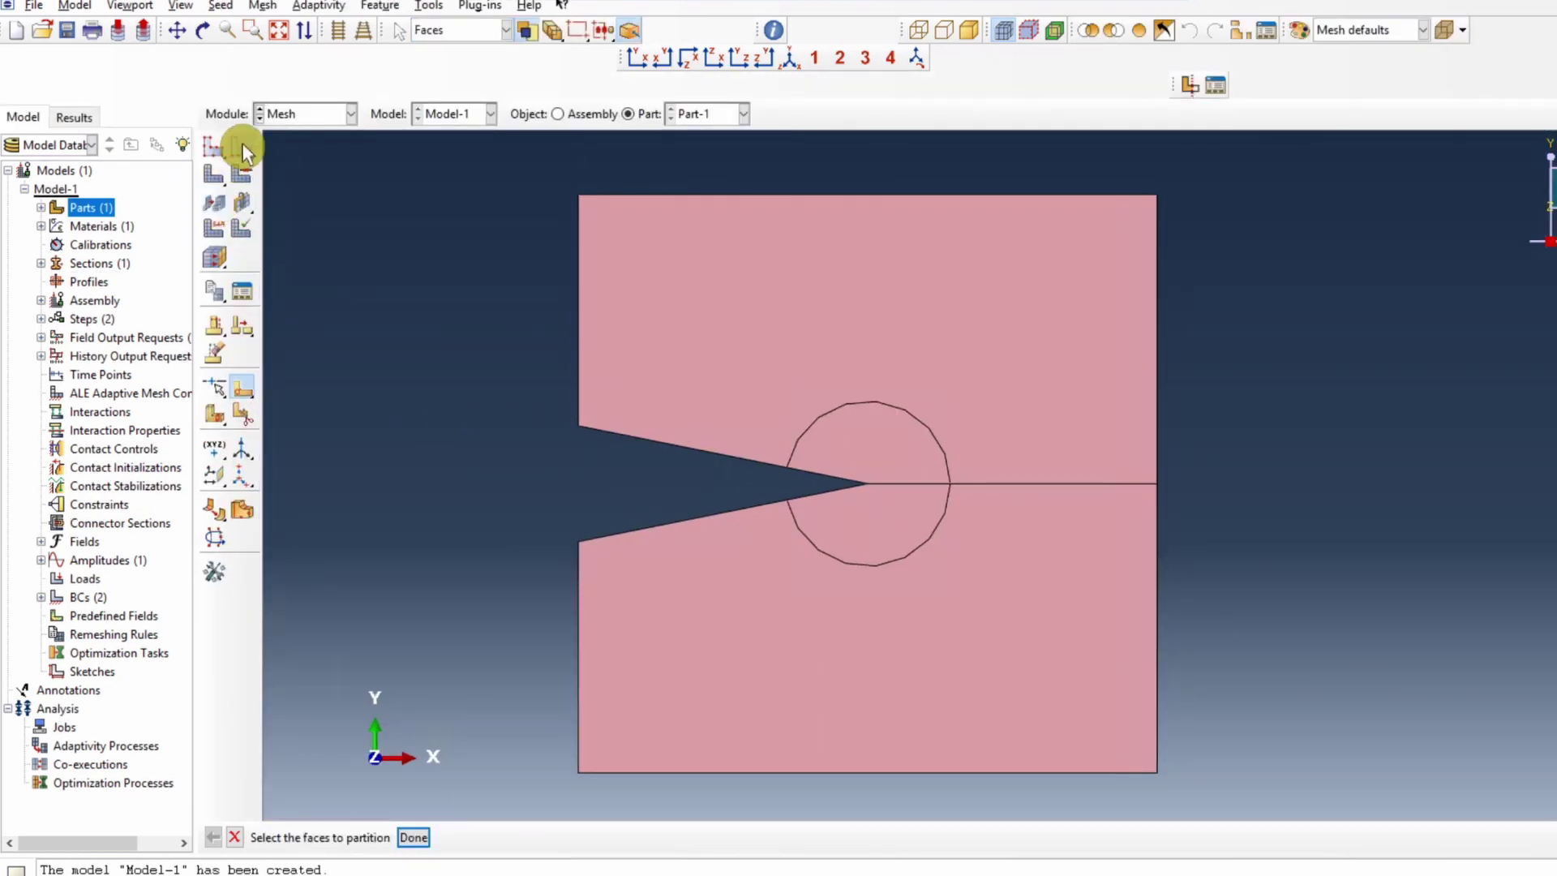
Assign local edge seeds with an approximate element size of 0.05 to both circle arcs and the horizontal line from the notch tip.
left_click(242, 147)
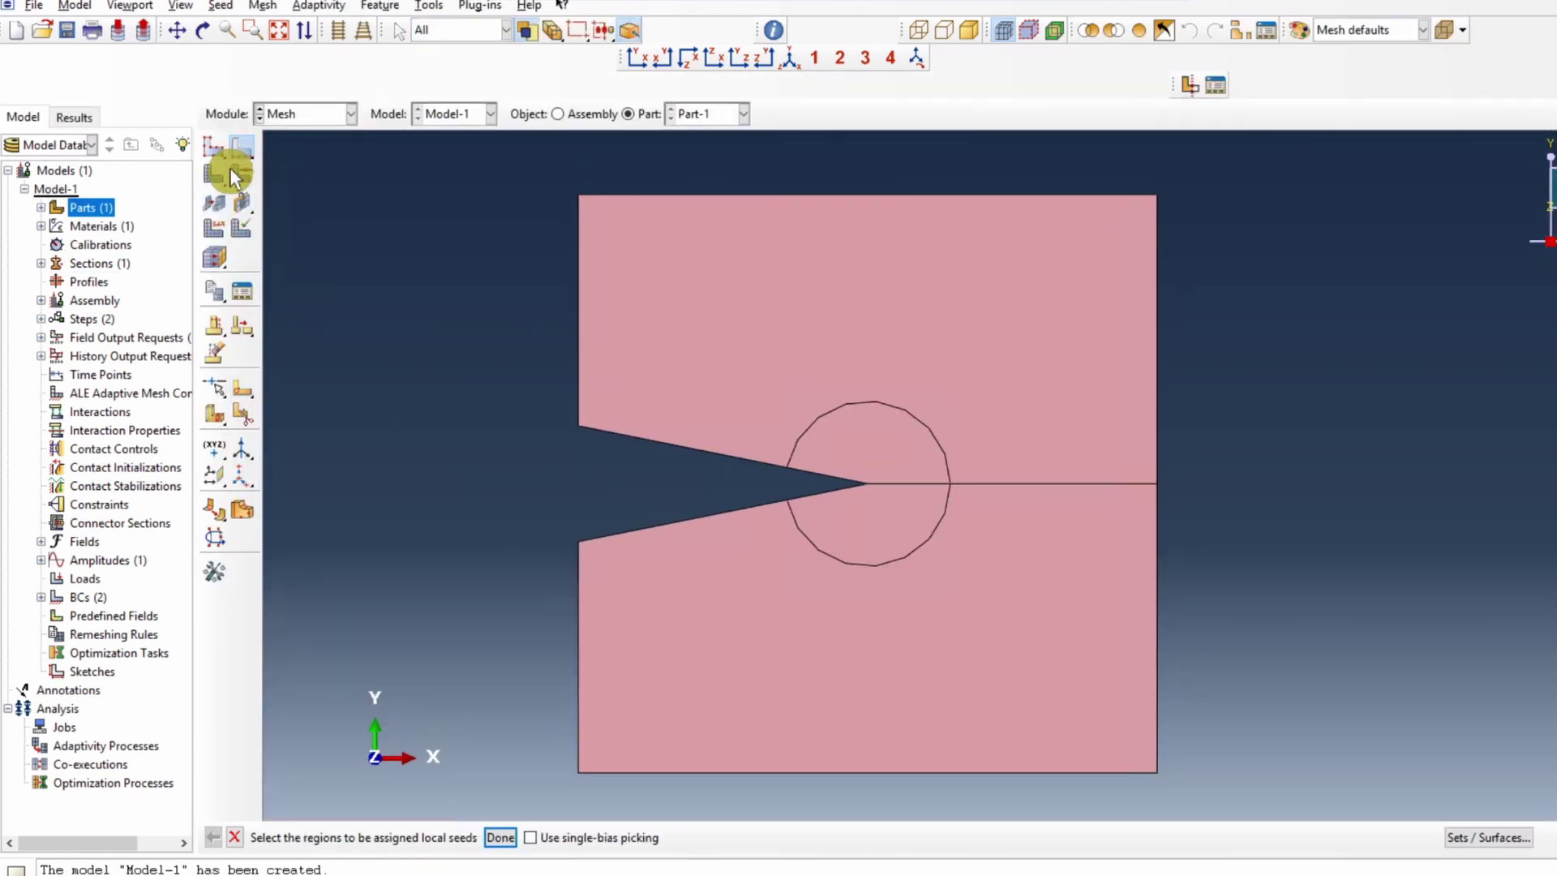
left_click(829, 415)
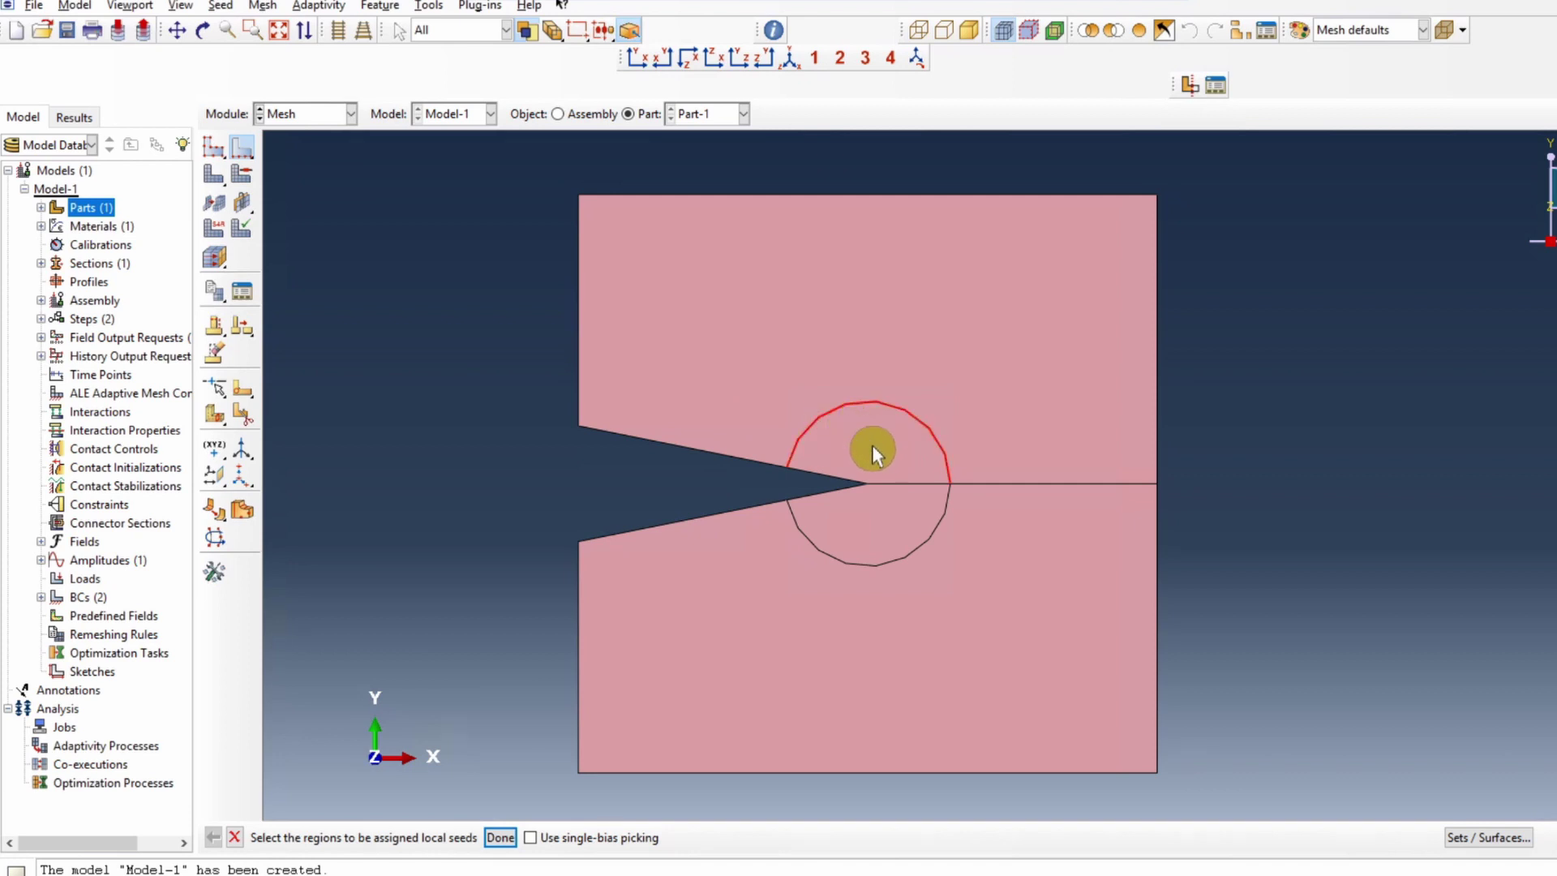
left_click(879, 564, "shift")
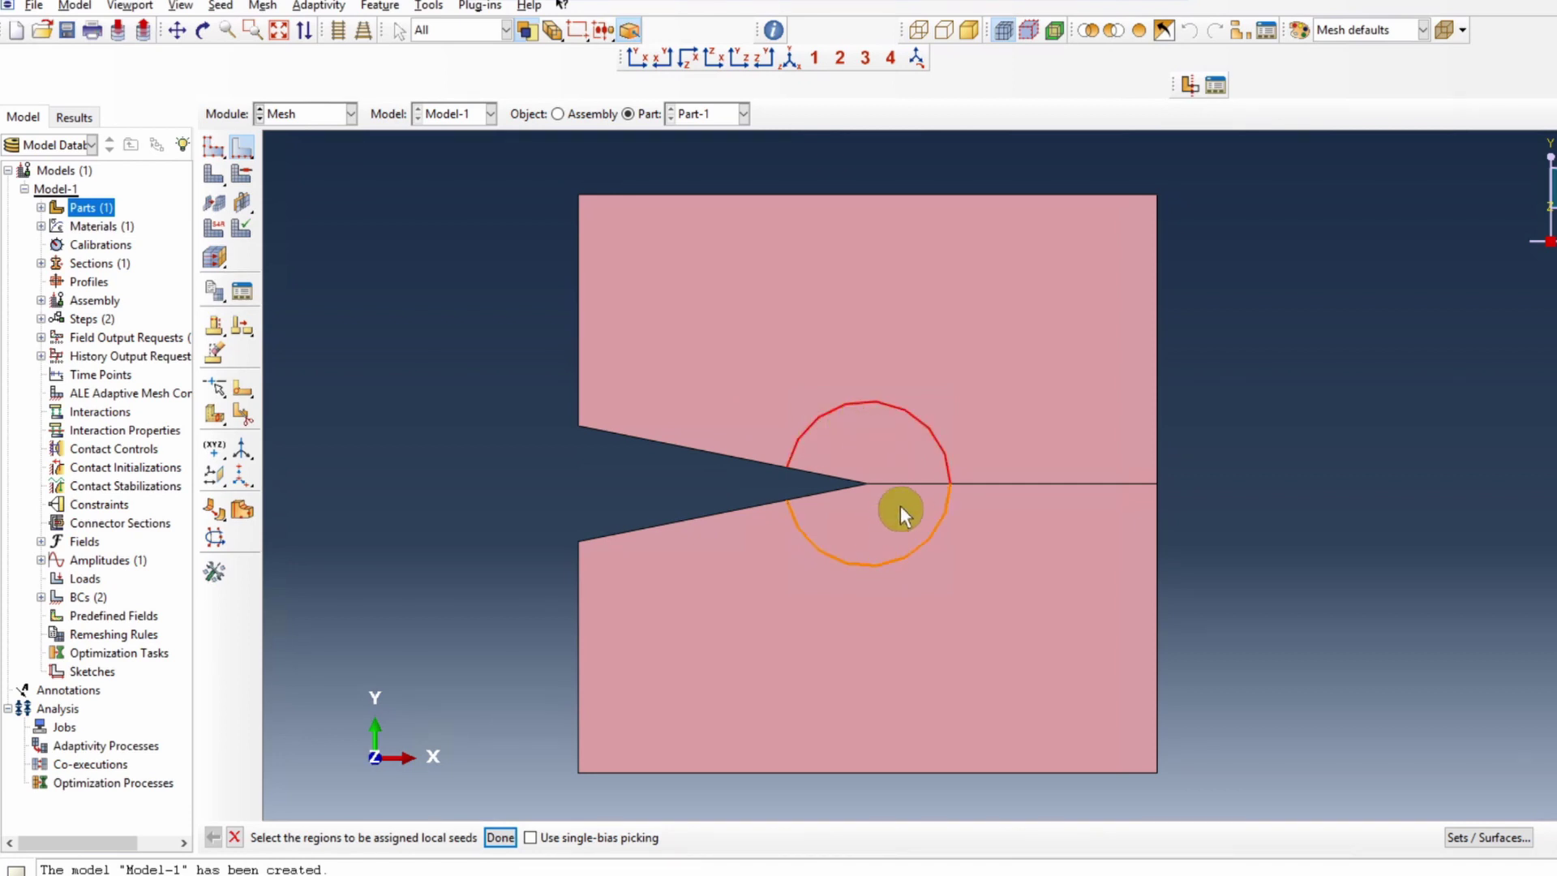
left_click(981, 482, "shift")
middle_click(448, 400)
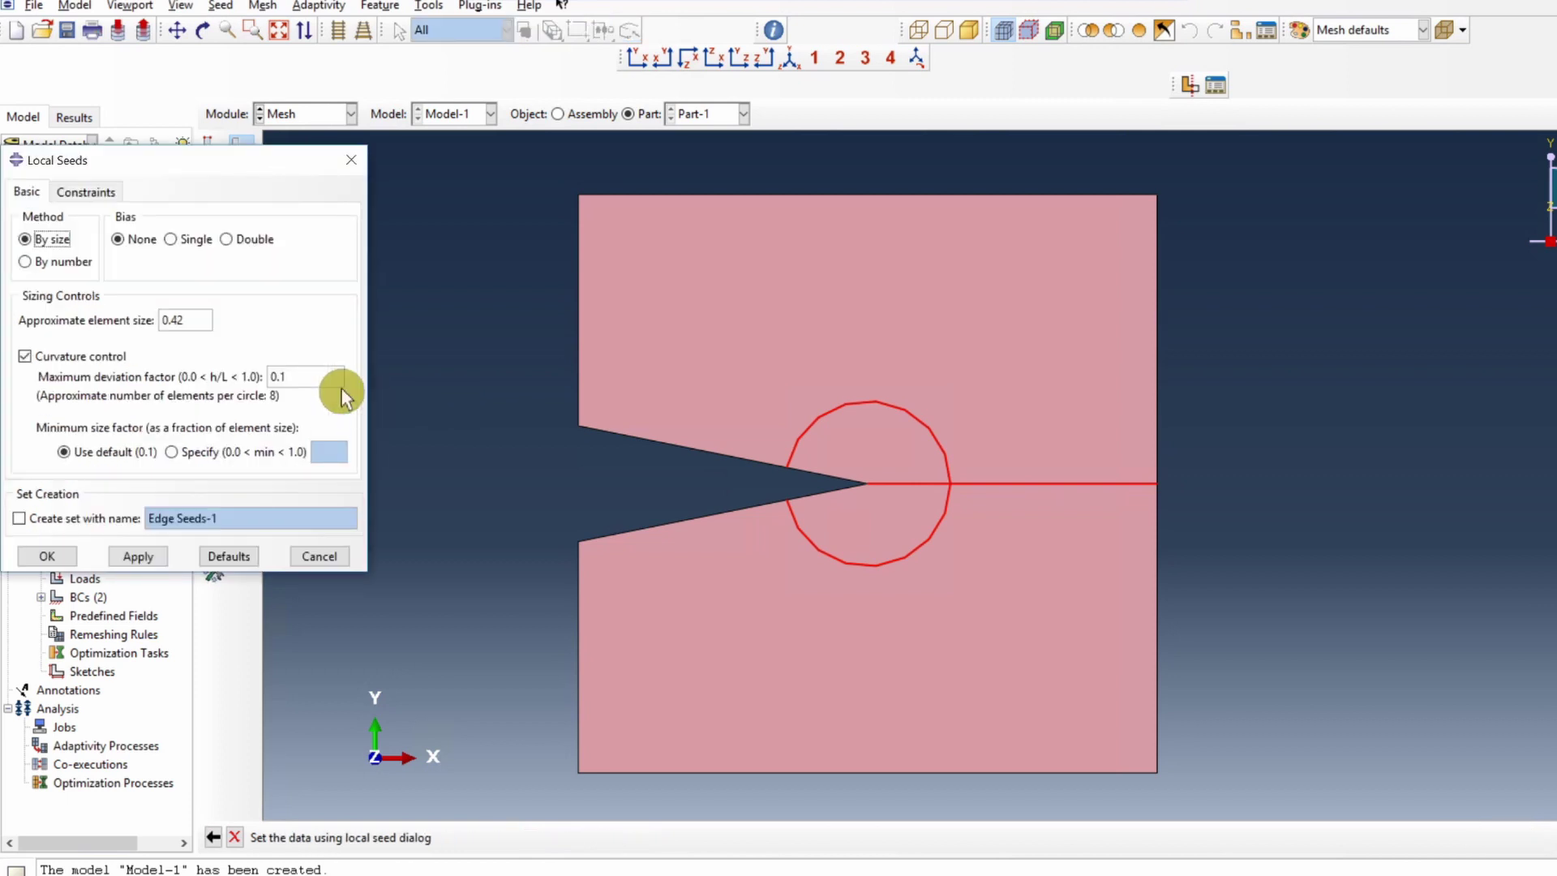
left_click_drag(183, 321, 178, 321)
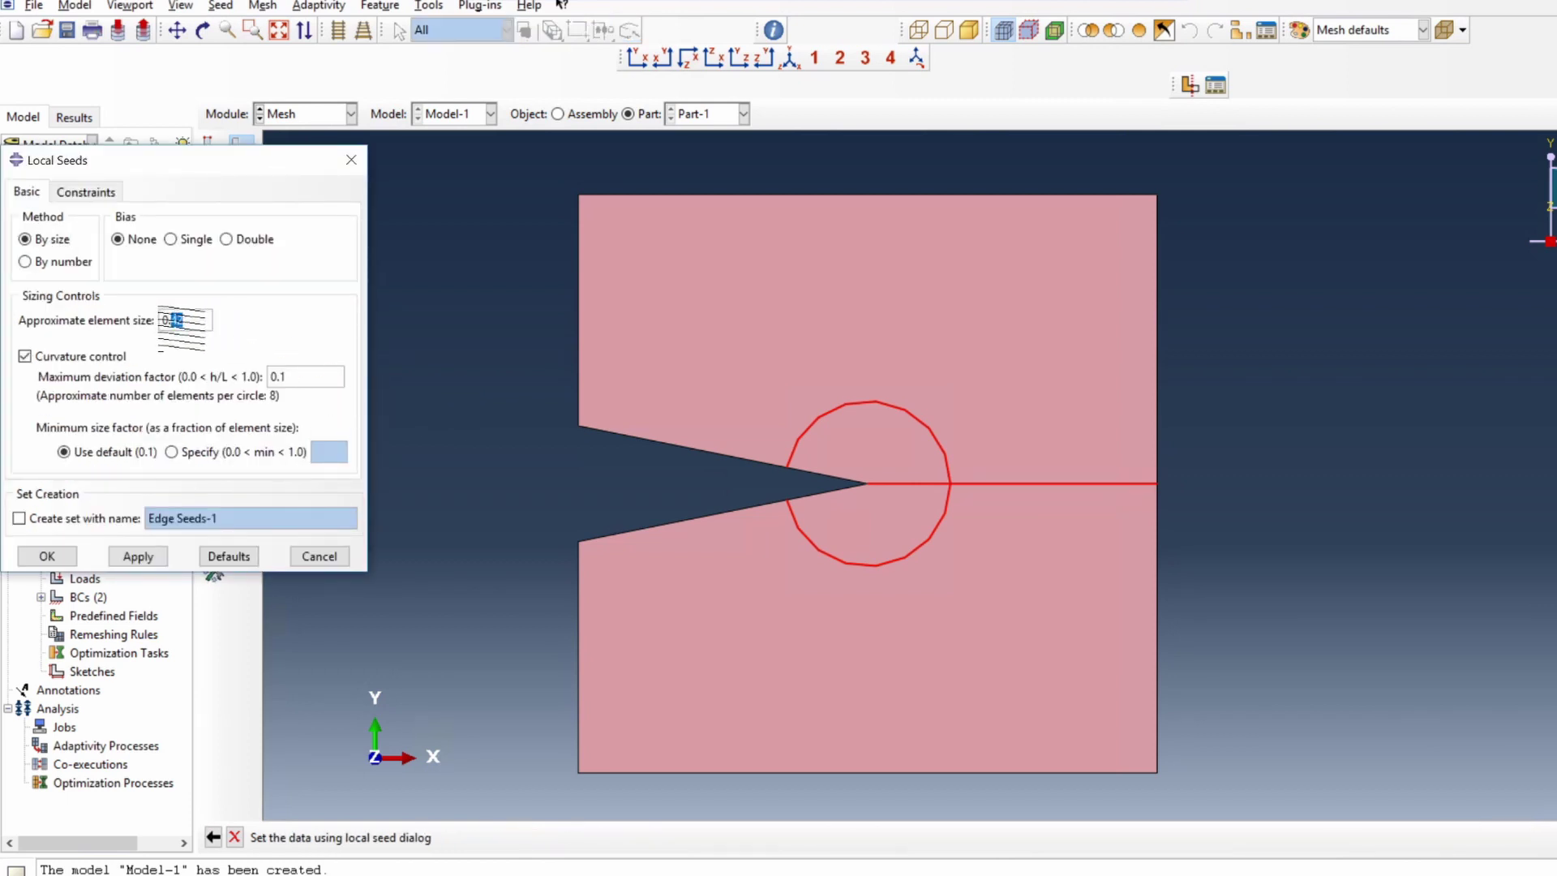
left_click(134, 556)
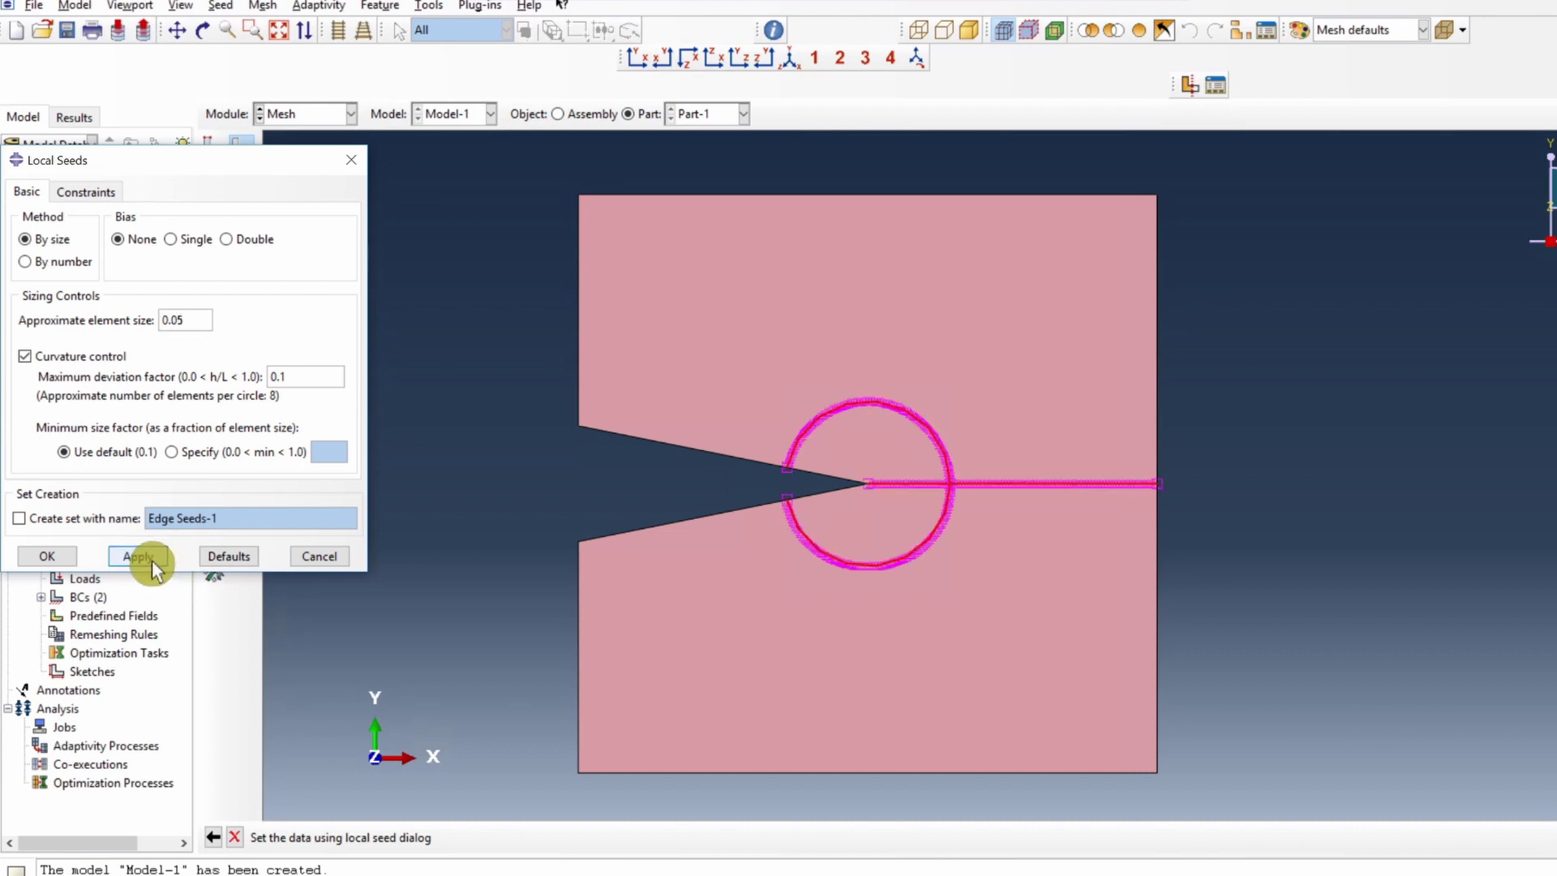
left_click(73, 556)
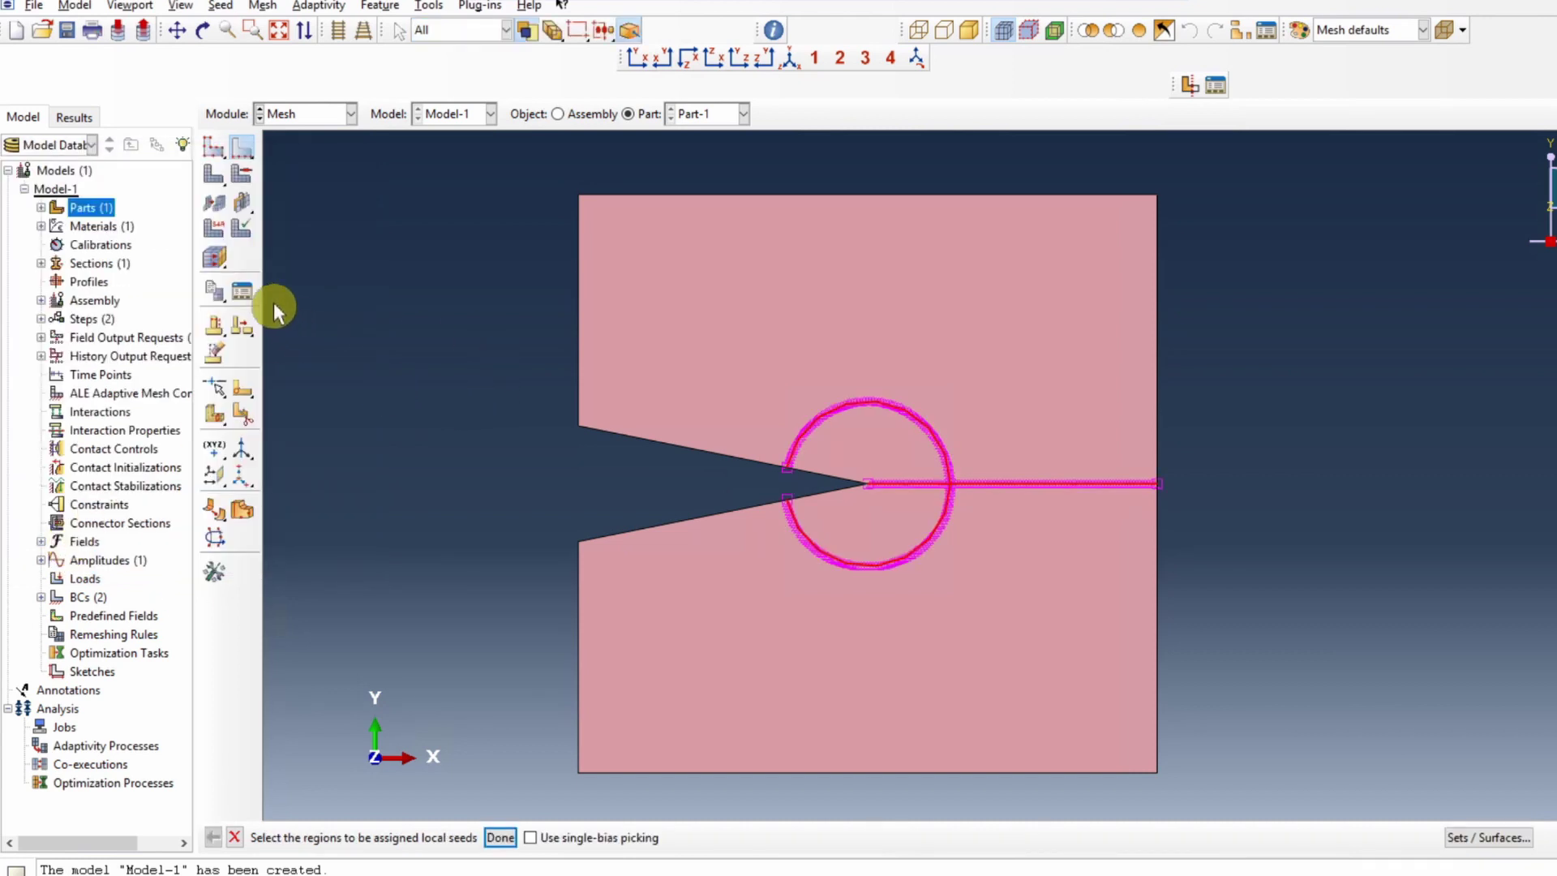
Assign matching fine local seeds to the two short notch flank edges inside the circle.
middle_click(463, 438)
left_click(138, 559)
left_click(54, 556)
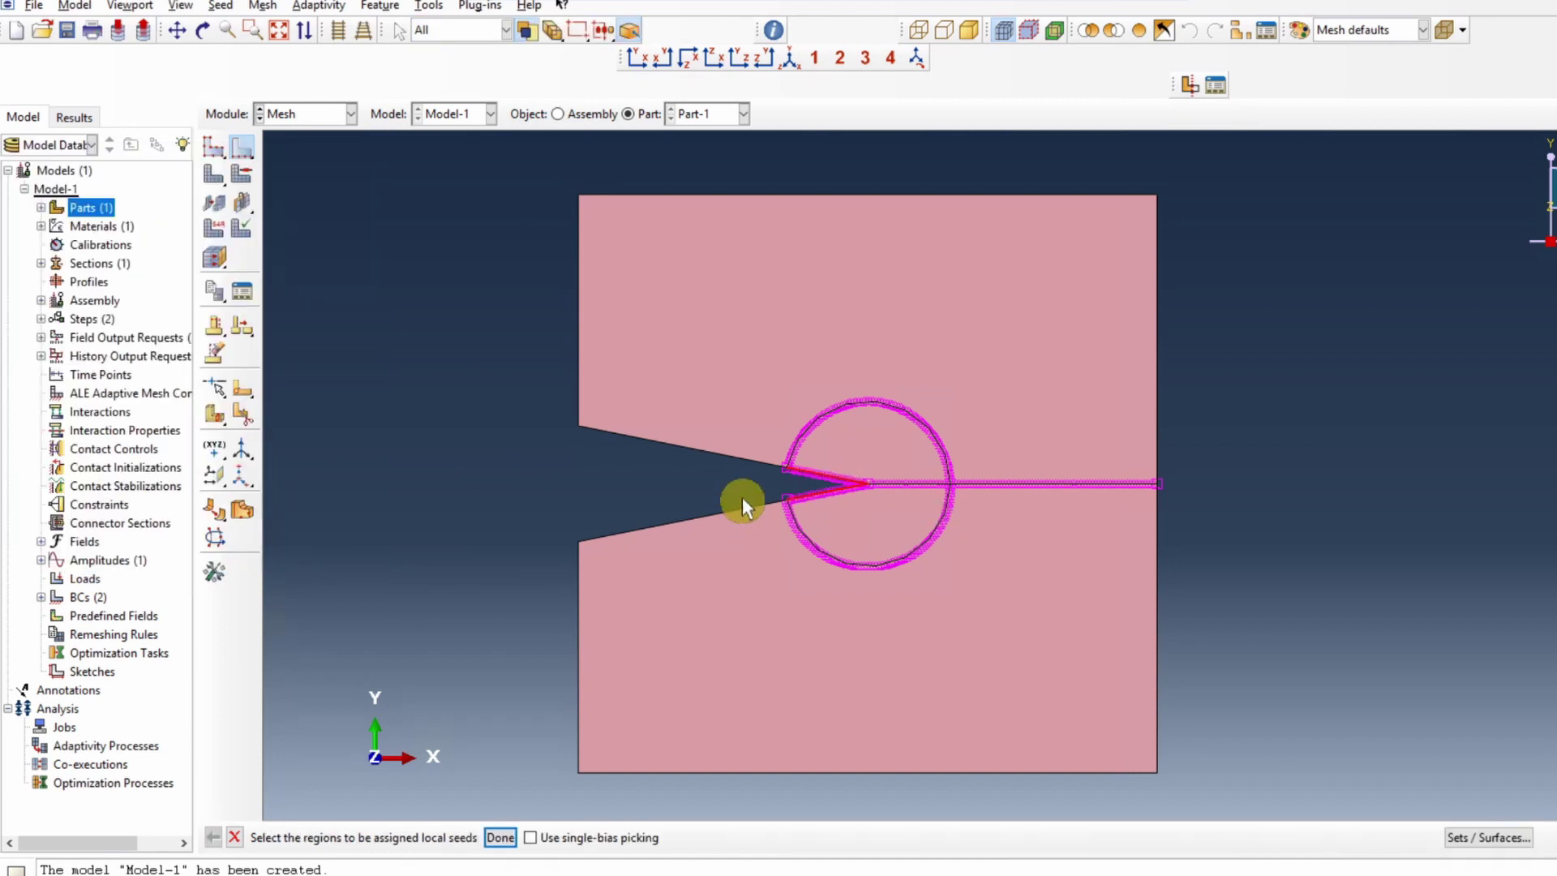
Assign local seeds with an approximate element size of 0.5 to all outer plate edges and the notch flanks outside the circle.
left_click(678, 445)
left_click(577, 306, "shift")
left_click(683, 195, "shift")
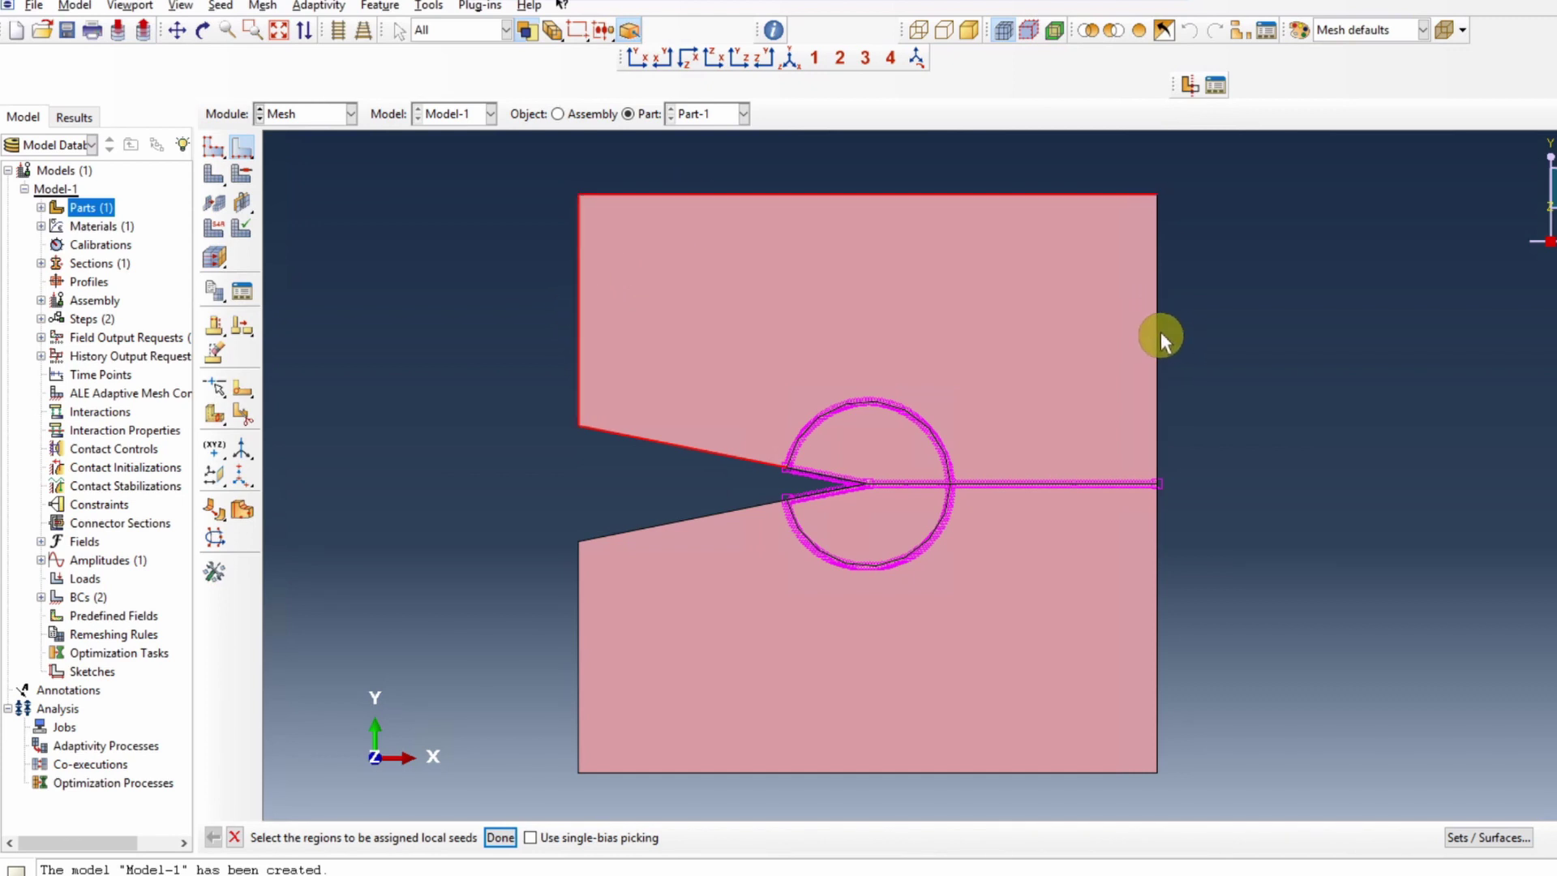
left_click(1157, 331, "shift")
left_click(1156, 568, "shift")
left_click(898, 773, "shift")
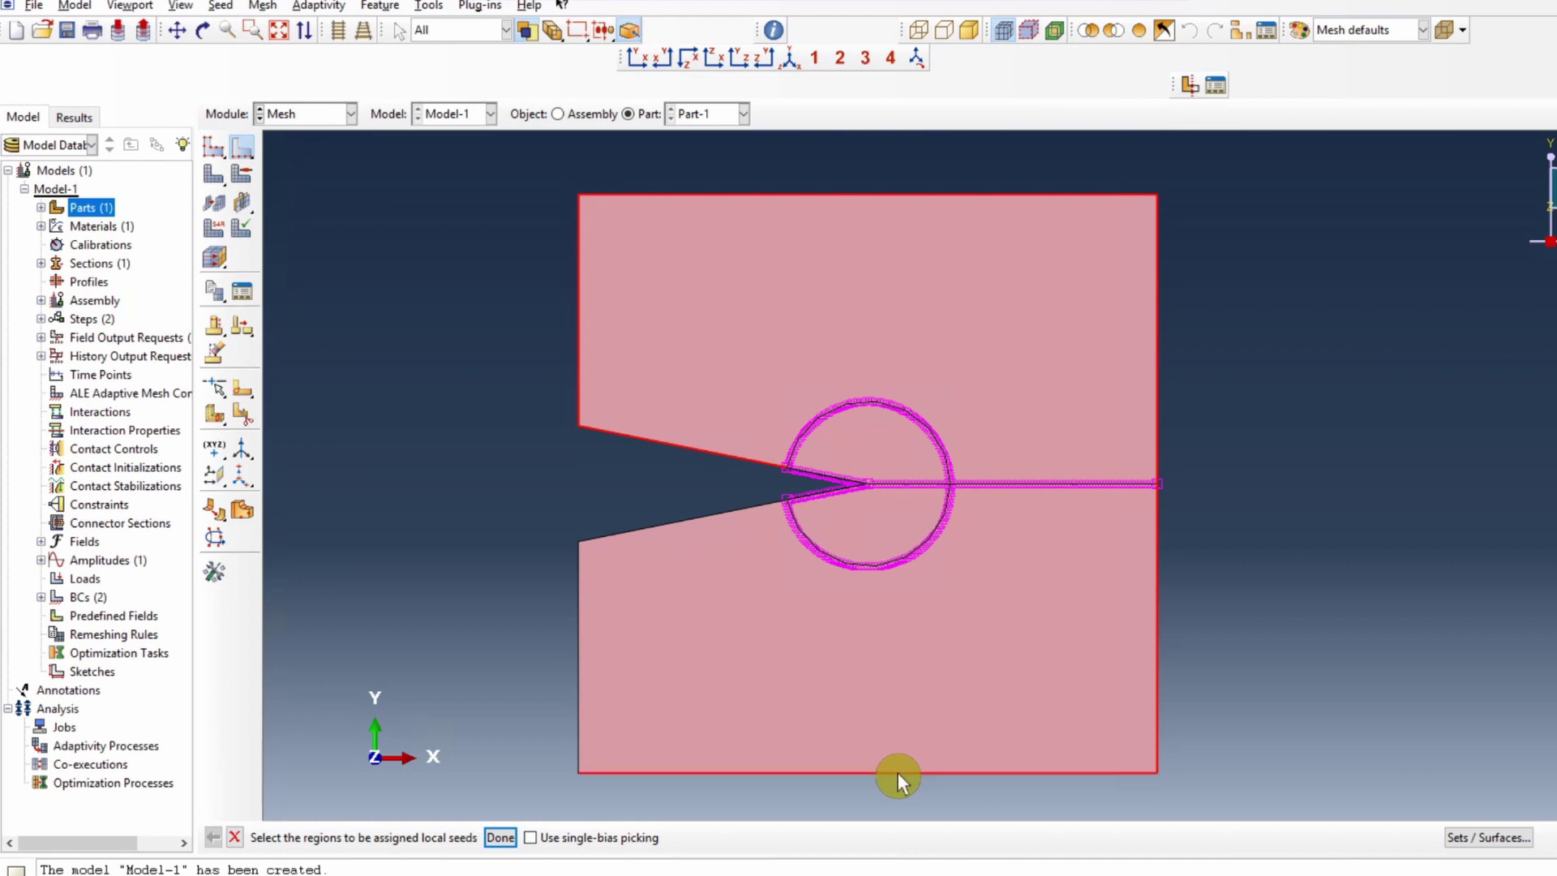
left_click(580, 690, "shift")
left_click(624, 532, "shift")
middle_click(459, 445)
double_click(174, 320)
type("0.01")
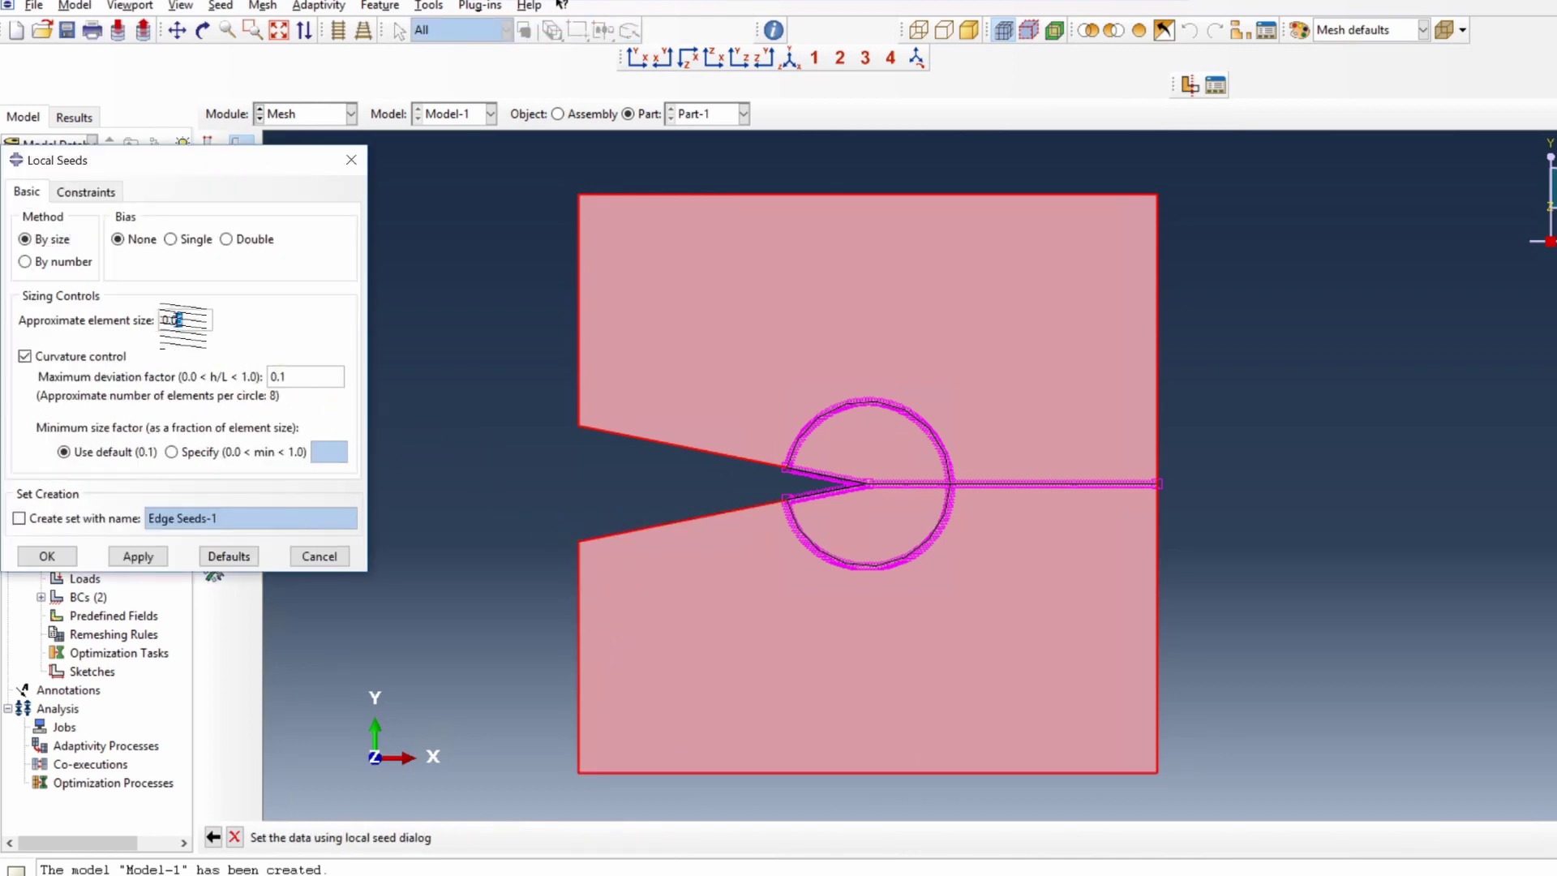
left_click_drag(180, 319, 170, 320)
type("5")
left_click(161, 554)
left_click(73, 556)
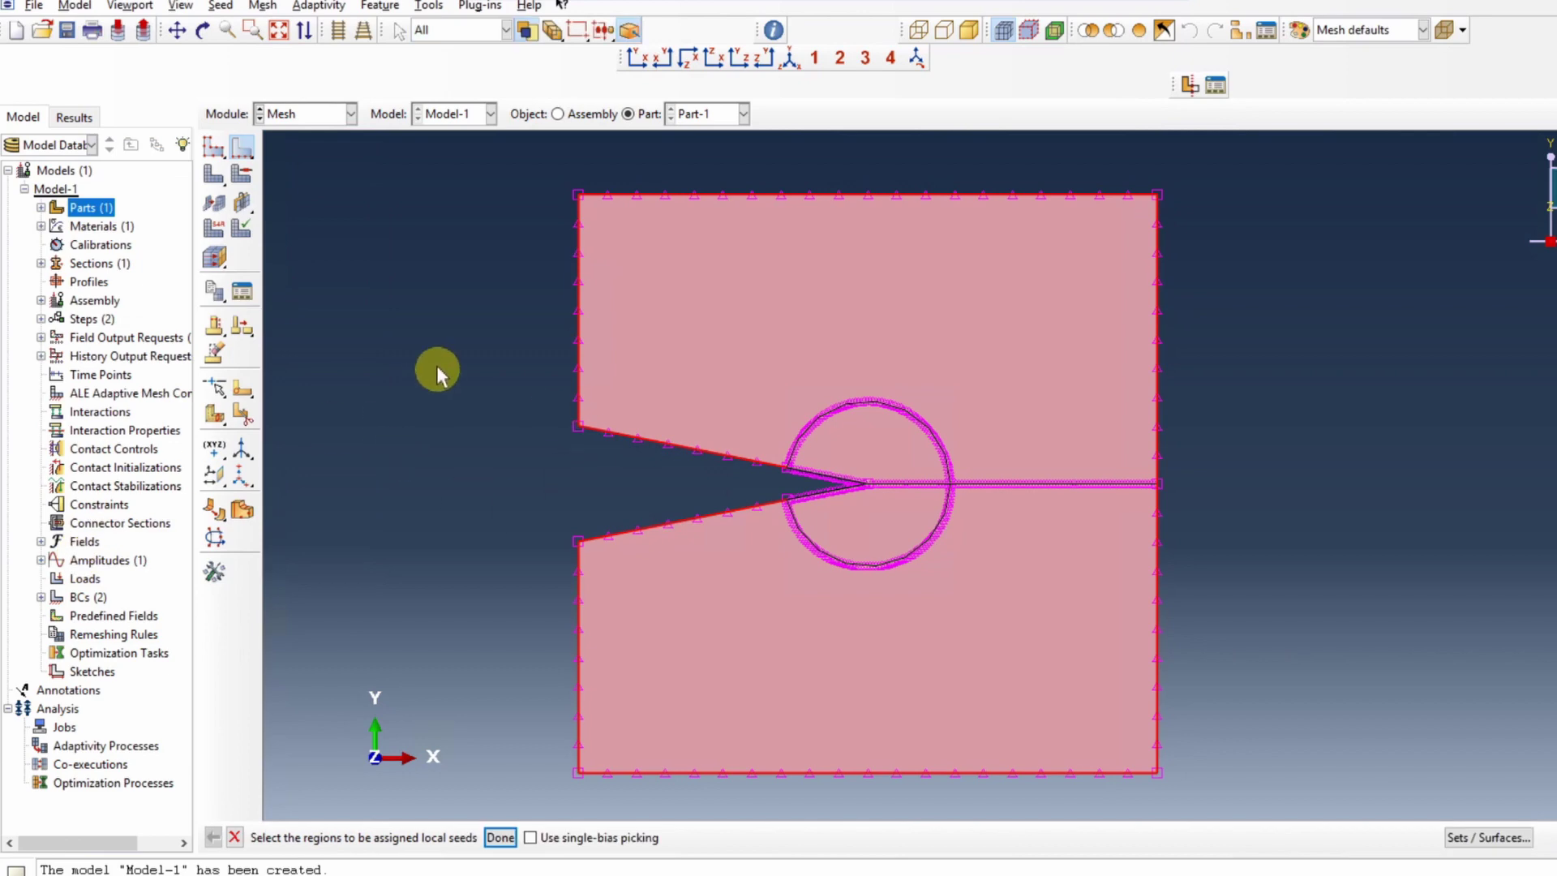
key("Escape")
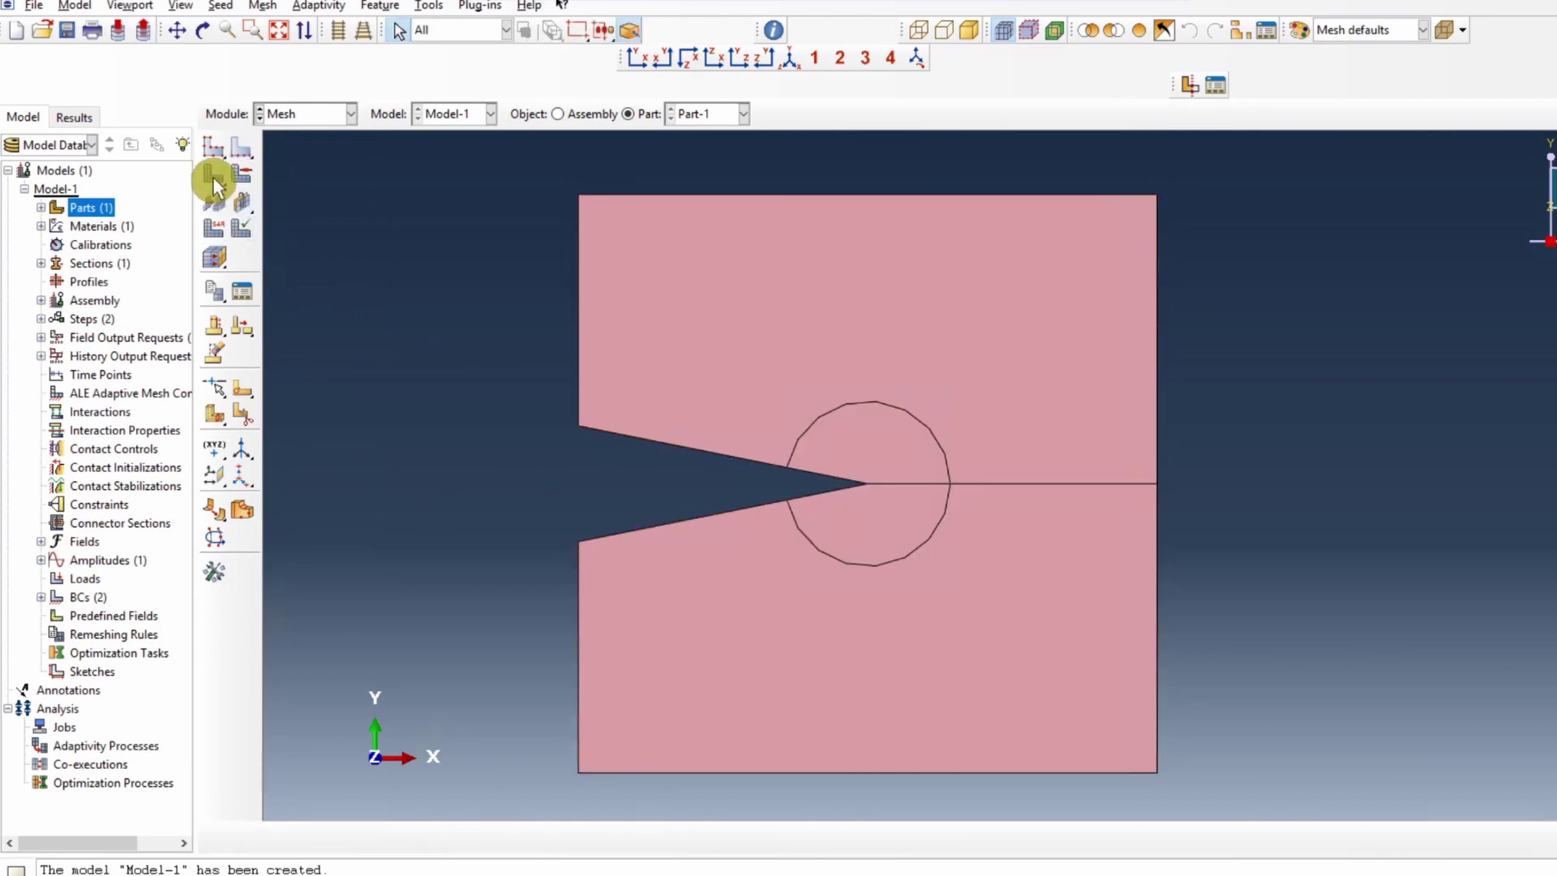
Mesh the part and inspect the refined elements around the notch tip and along the horizontal partition line.
left_click(214, 175)
middle_click(511, 501)
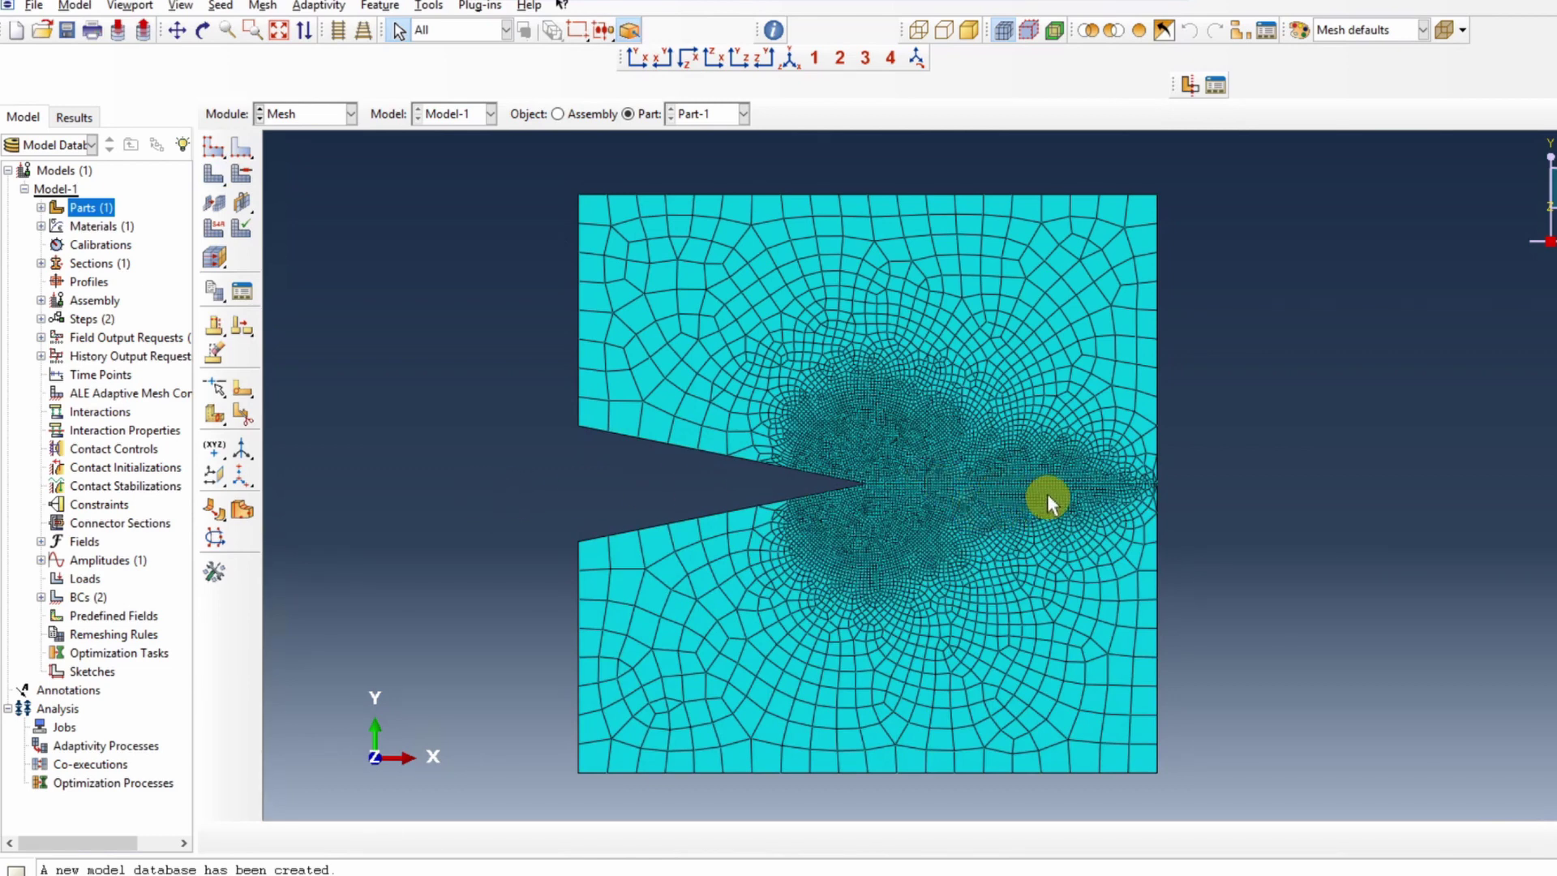
scroll(1127, 480, "up", 1)
scroll(765, 494, "up", 3)
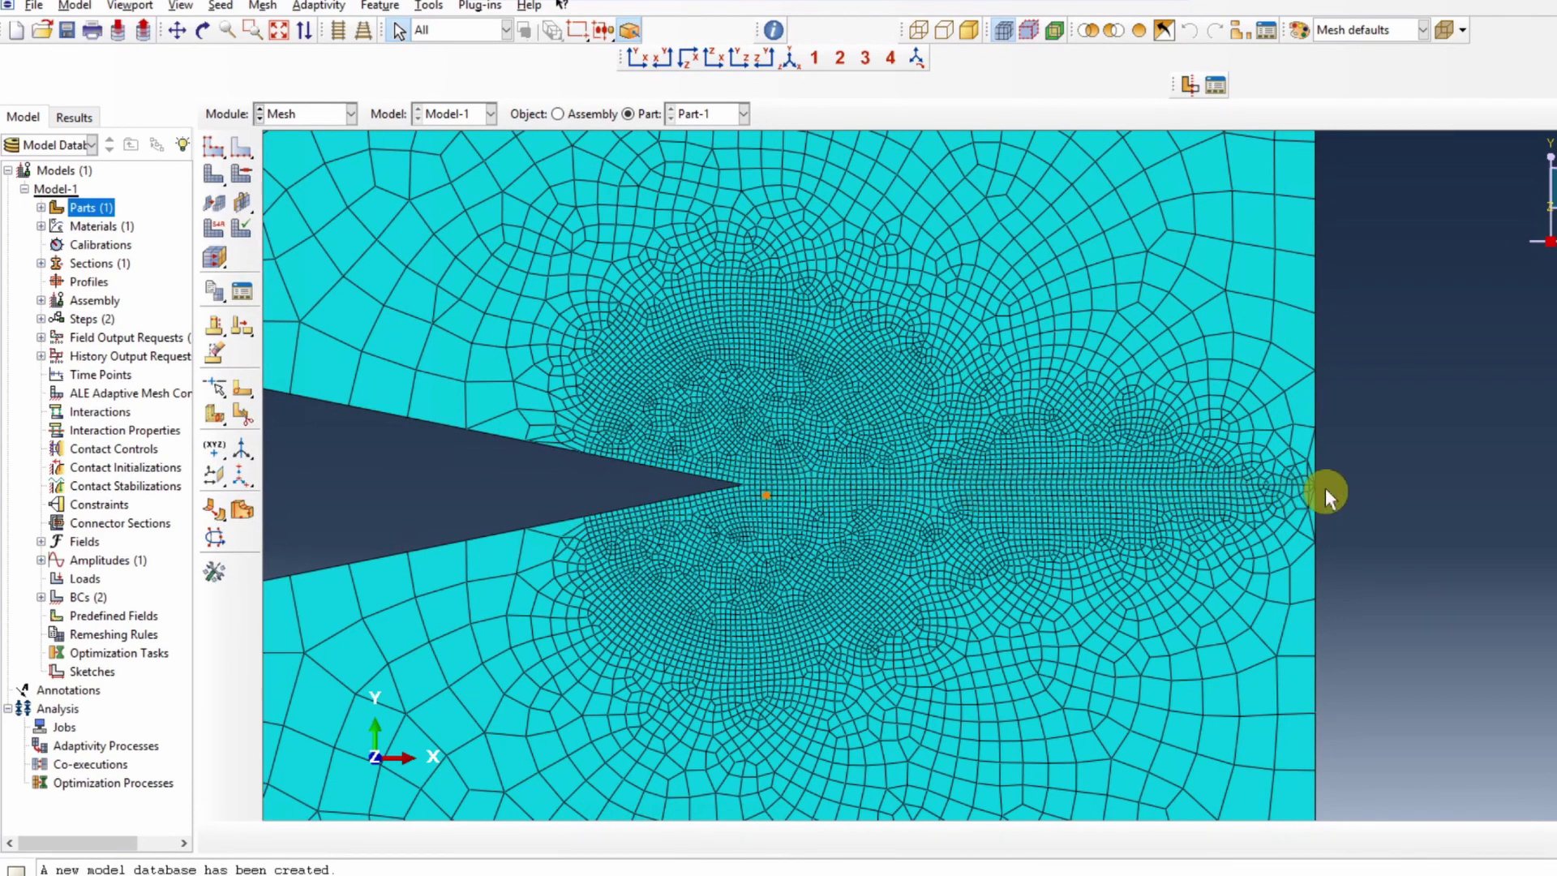
scroll(1168, 488, "down", 3)
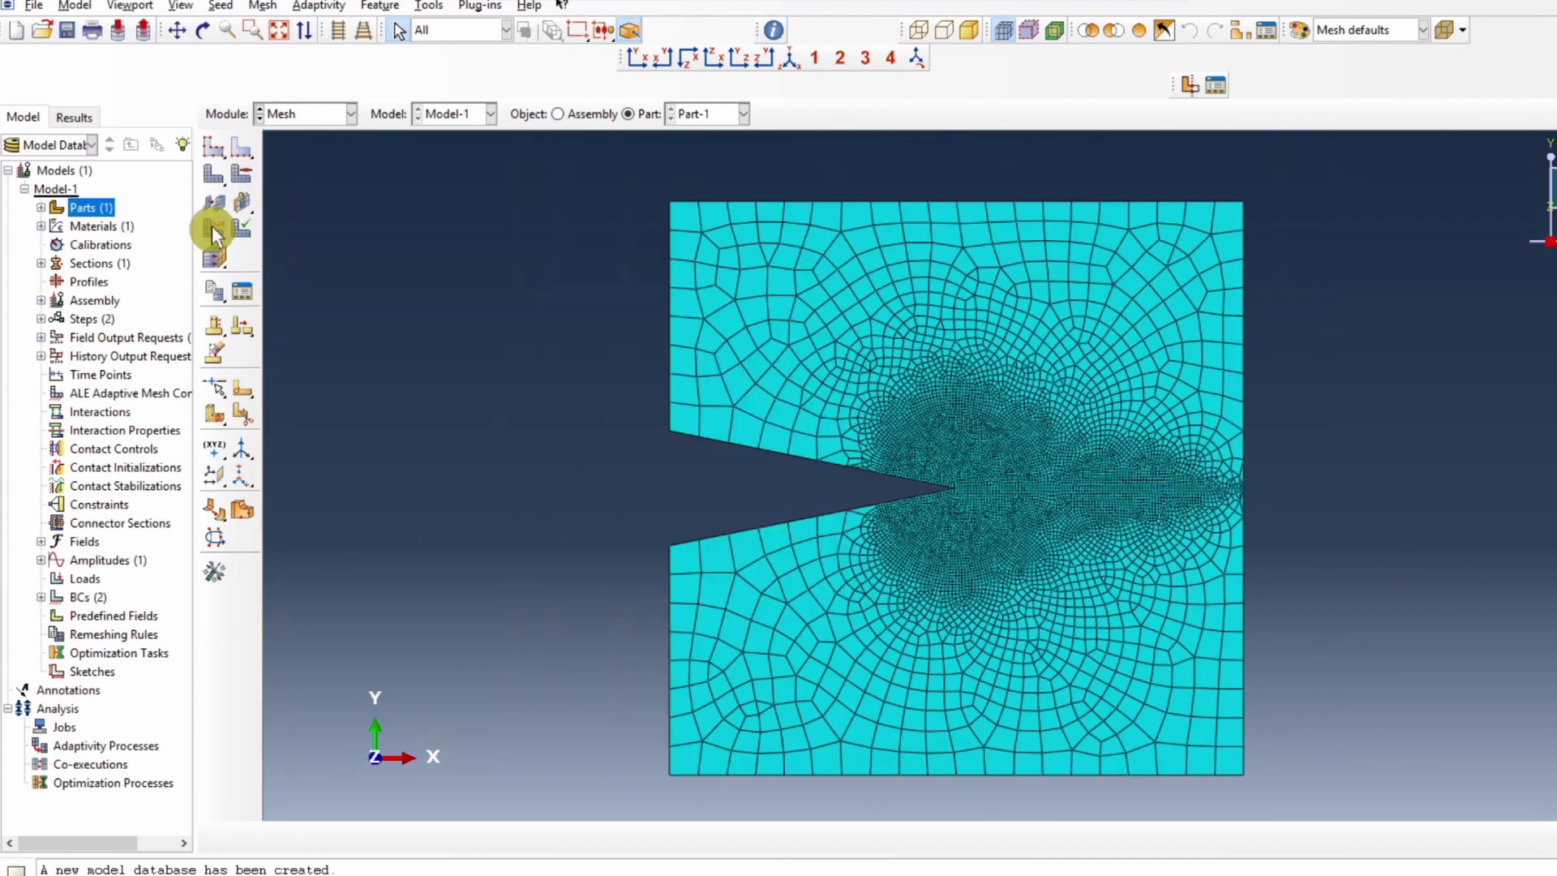
Assign linear plane stress elements from the Explicit library to all faces of the plate.
left_click(214, 228)
left_click_drag(590, 174, 1334, 811)
middle_click(1415, 582)
left_click(683, 268)
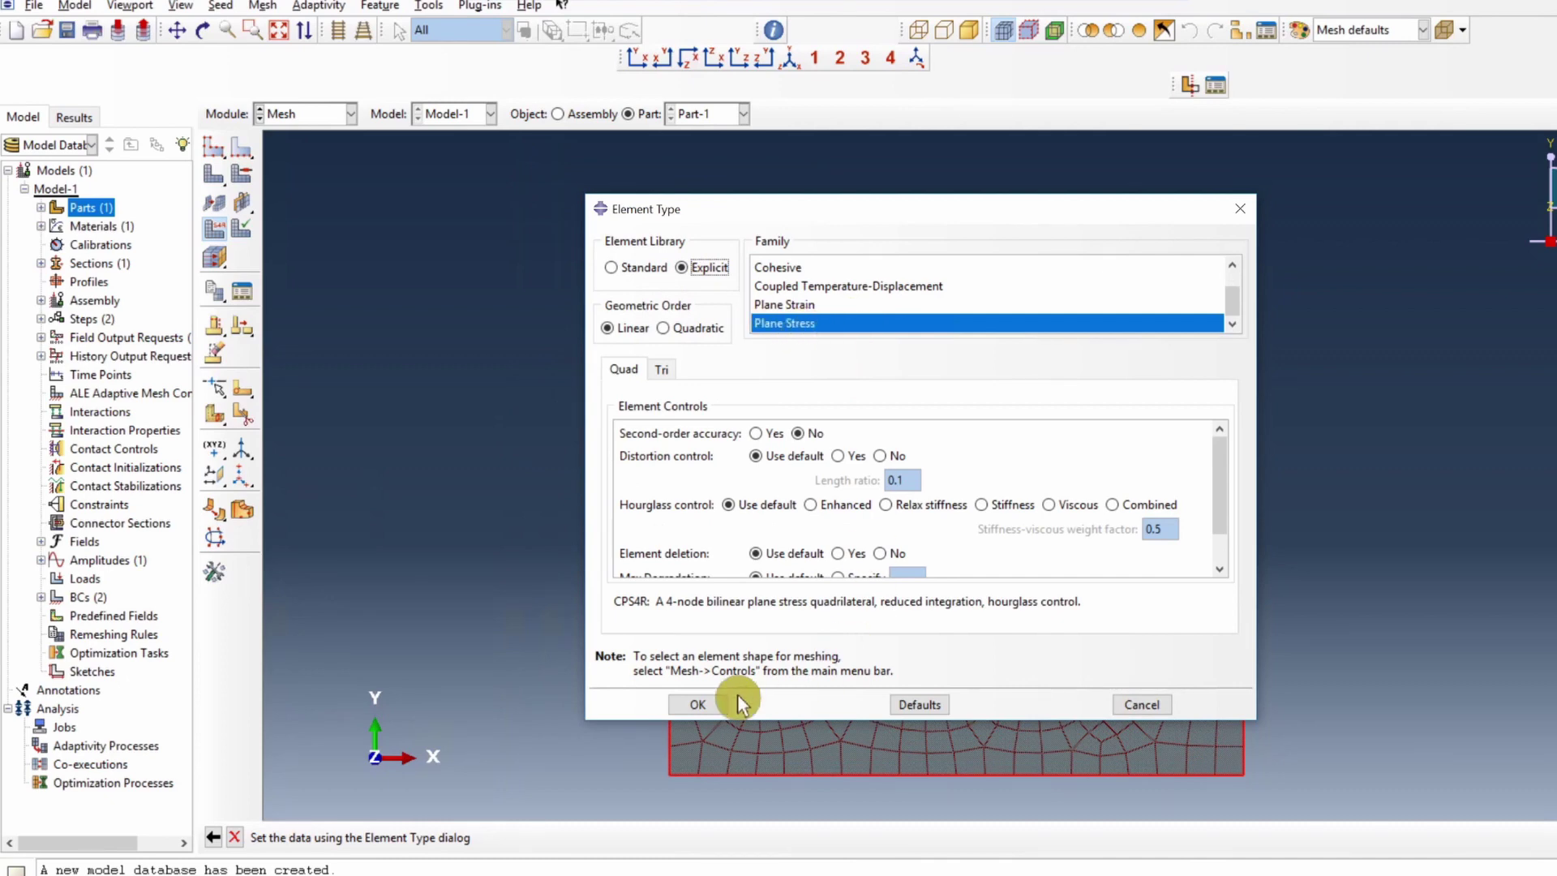
left_click(699, 705)
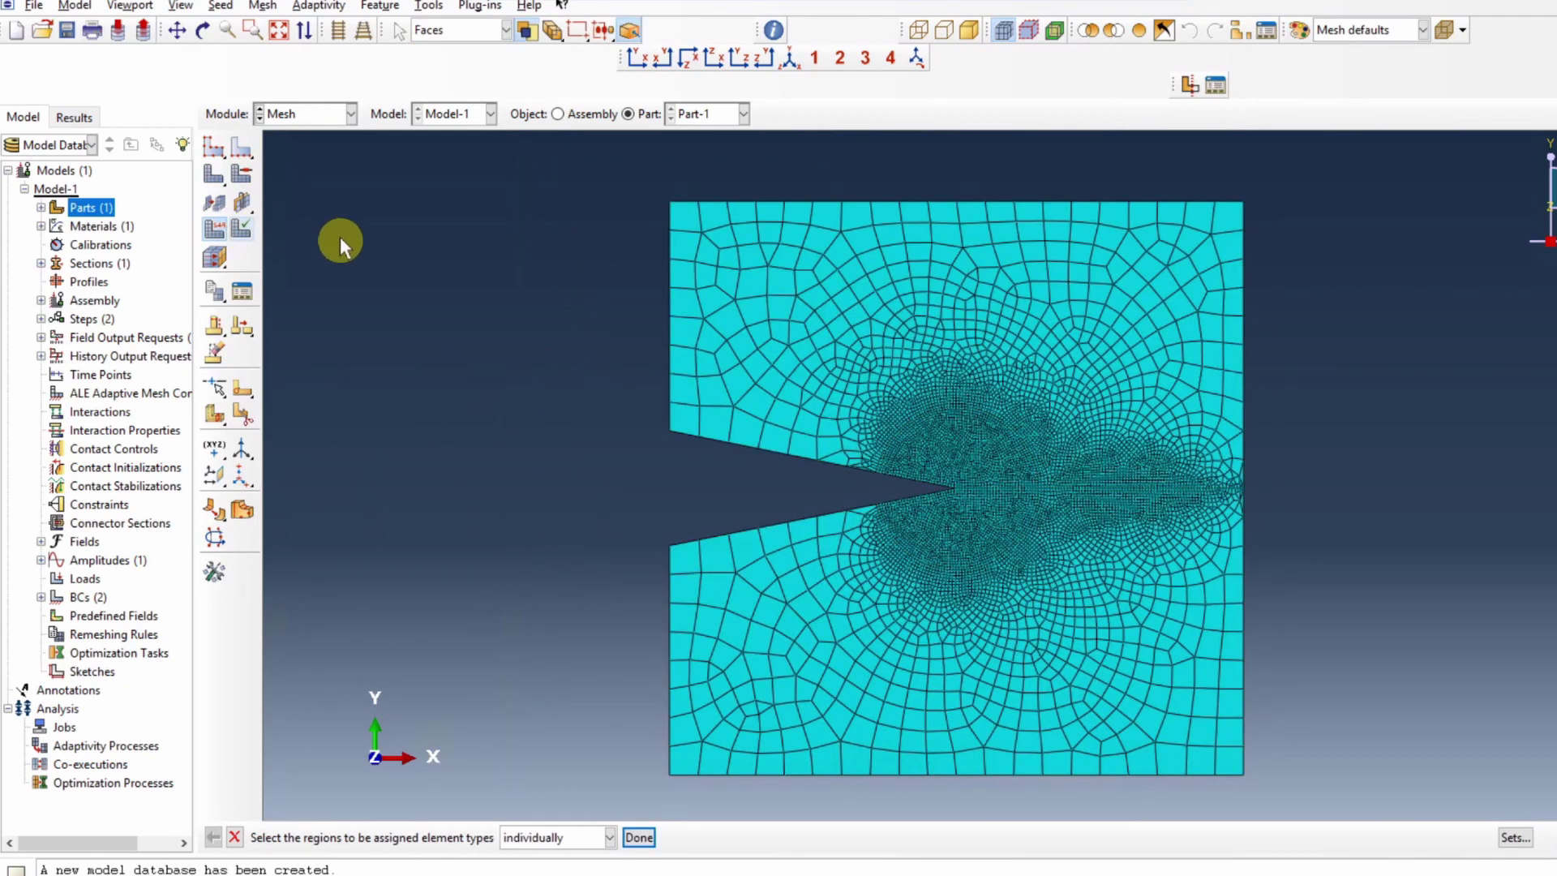
middle_click(389, 378)
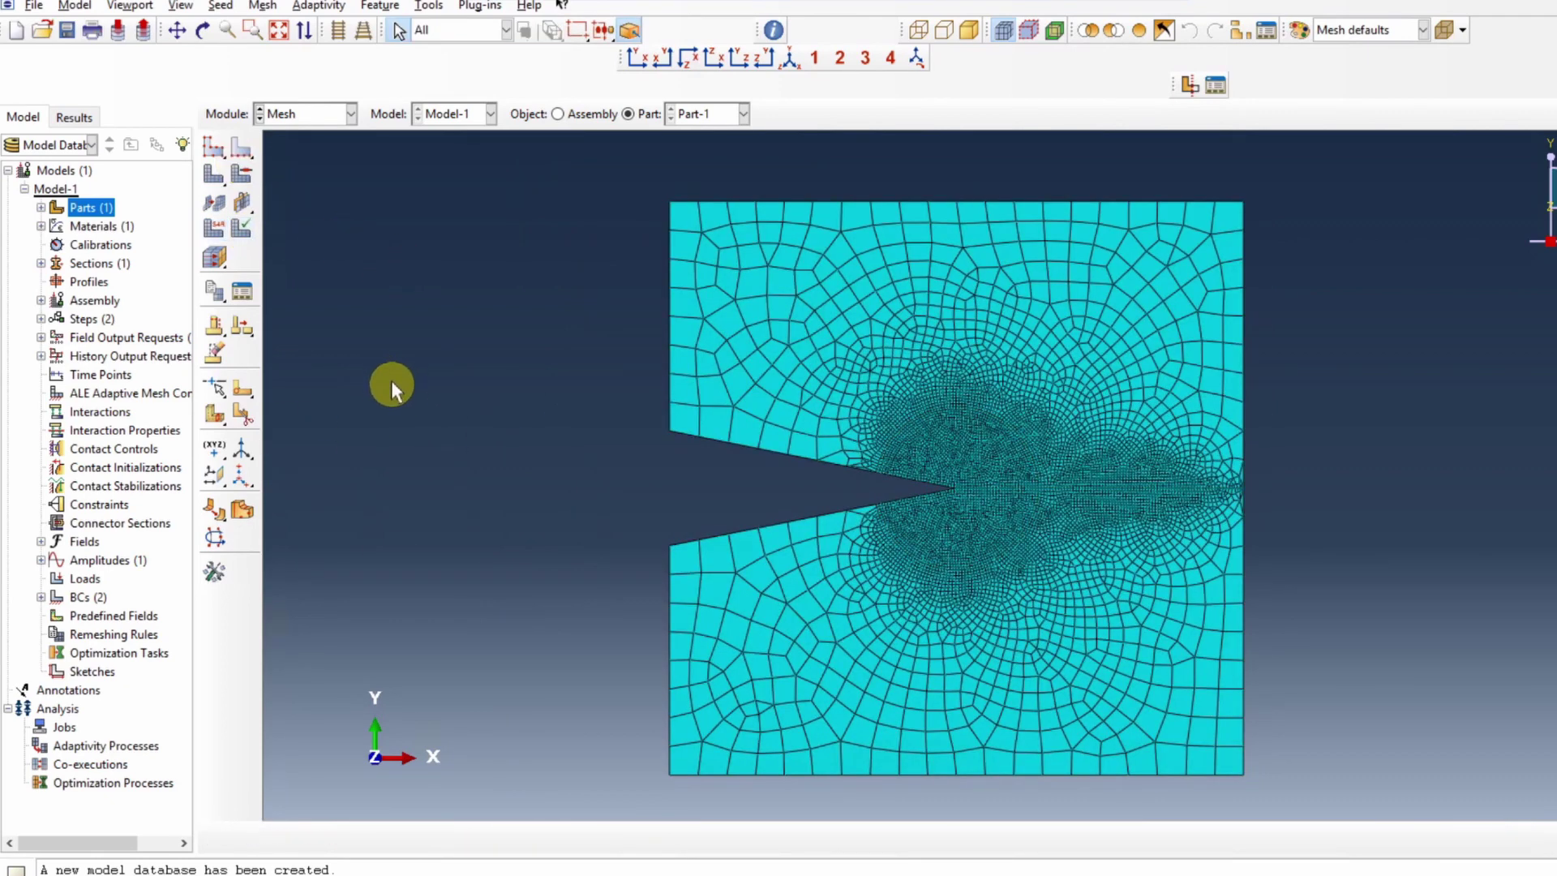
Add the STATUS variable to field output request F-Output-1 and increase its number of evenly spaced output intervals.
left_click(40, 339)
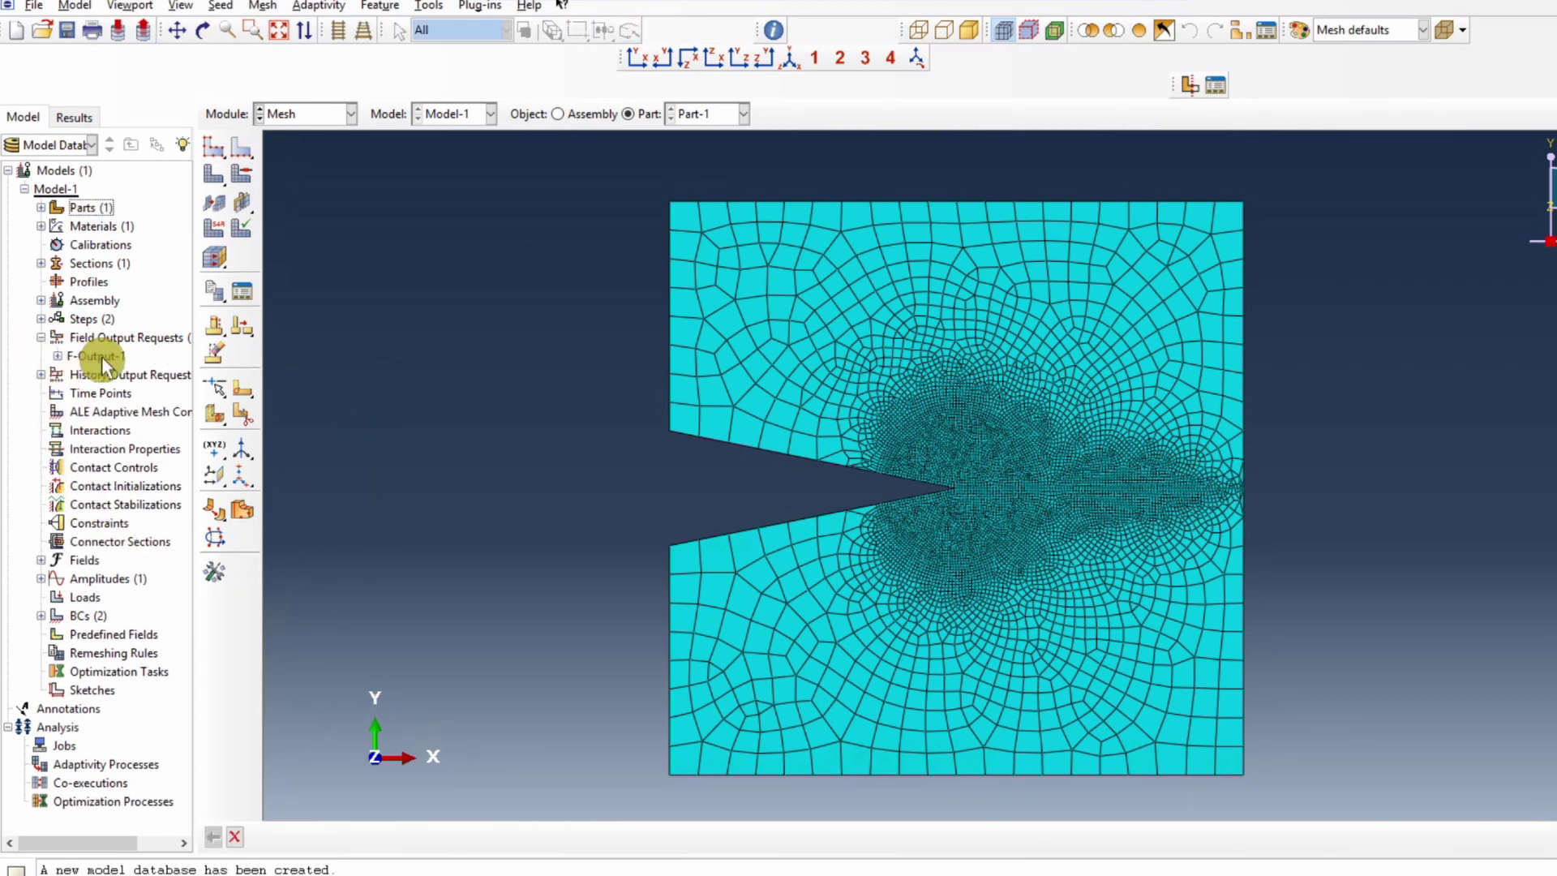
double_click(100, 357)
scroll(124, 464, "down", 2)
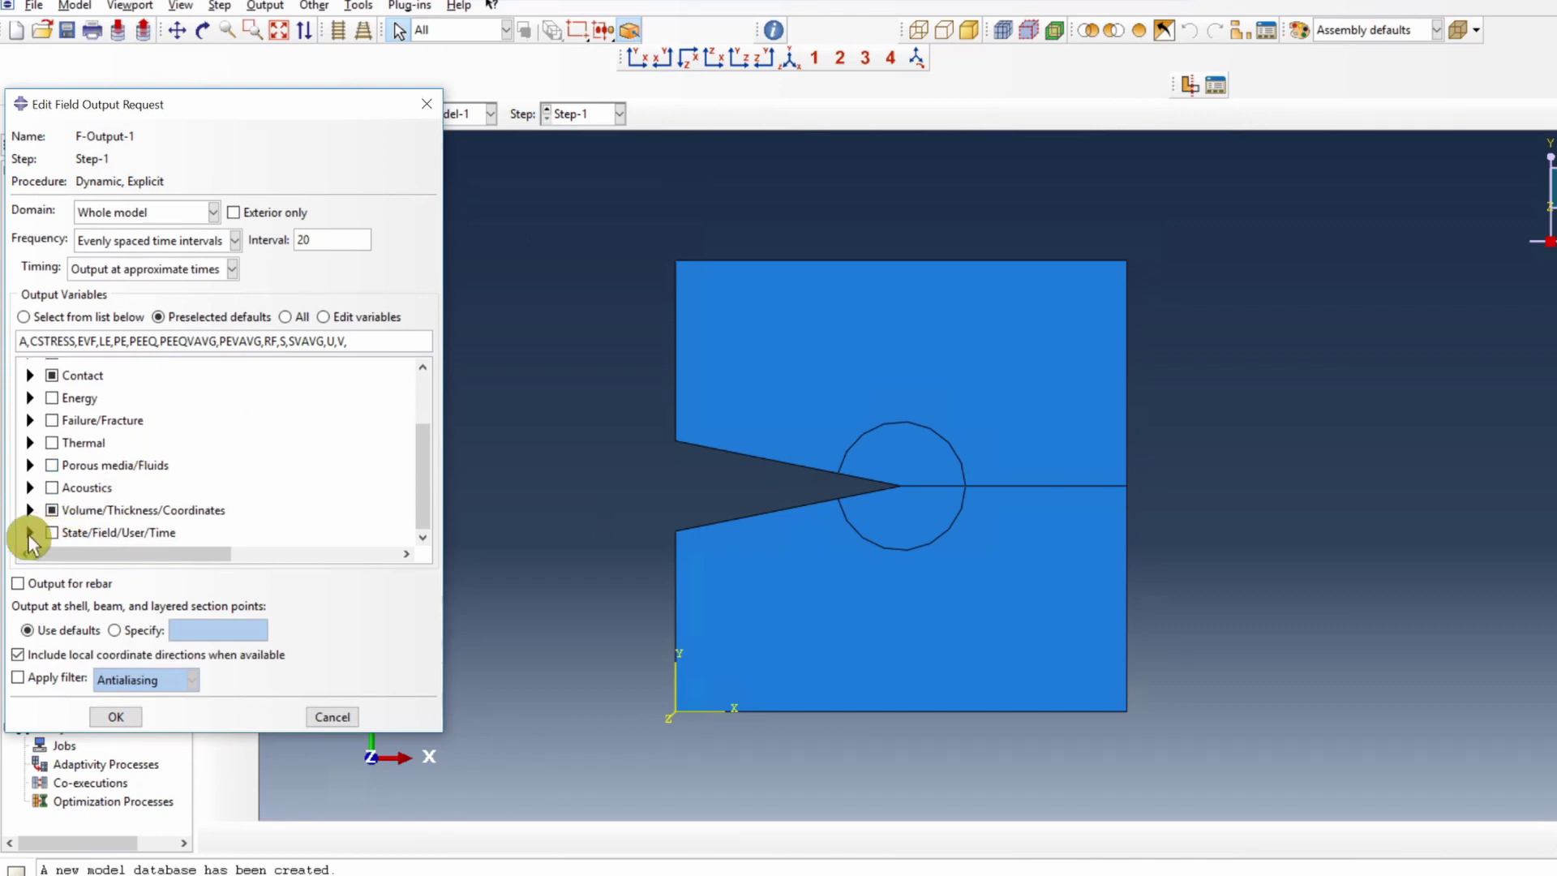
left_click(30, 533)
scroll(243, 511, "down", 3)
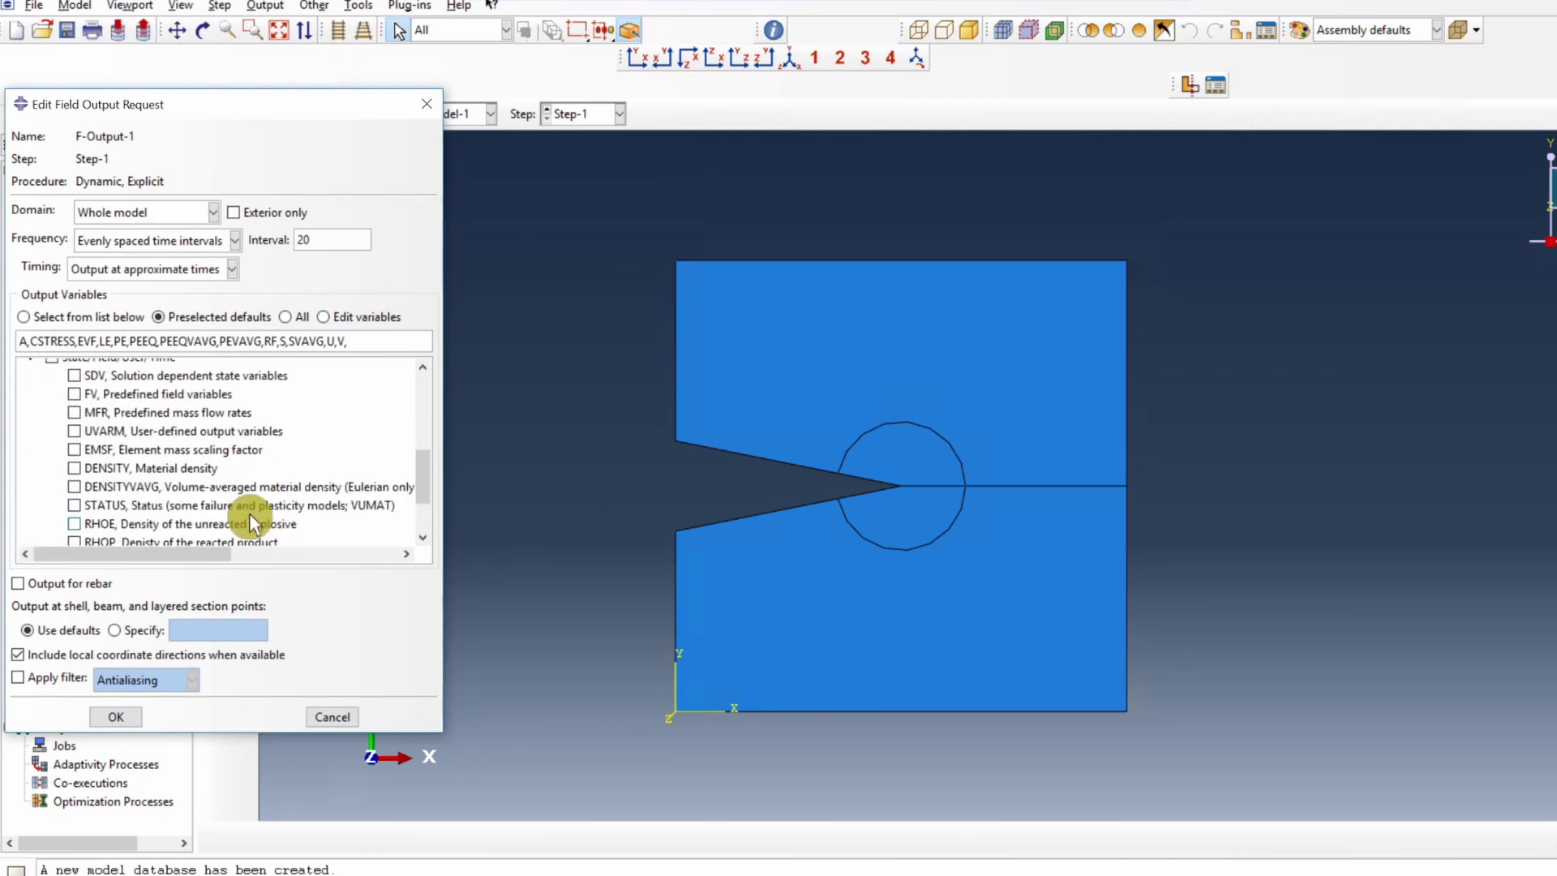
left_click(74, 507)
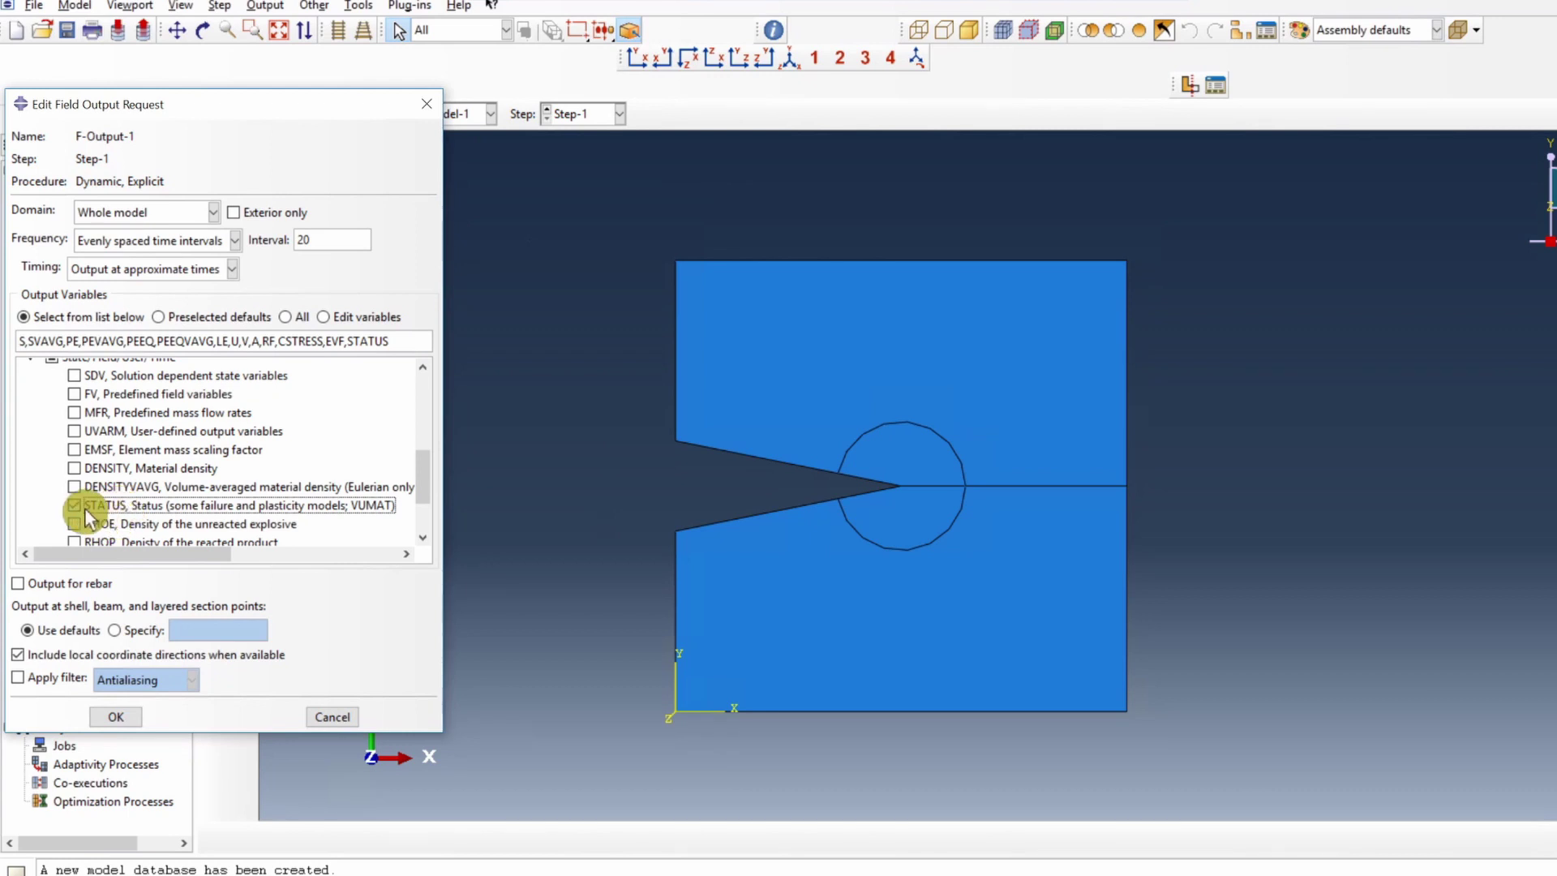
left_click(332, 240)
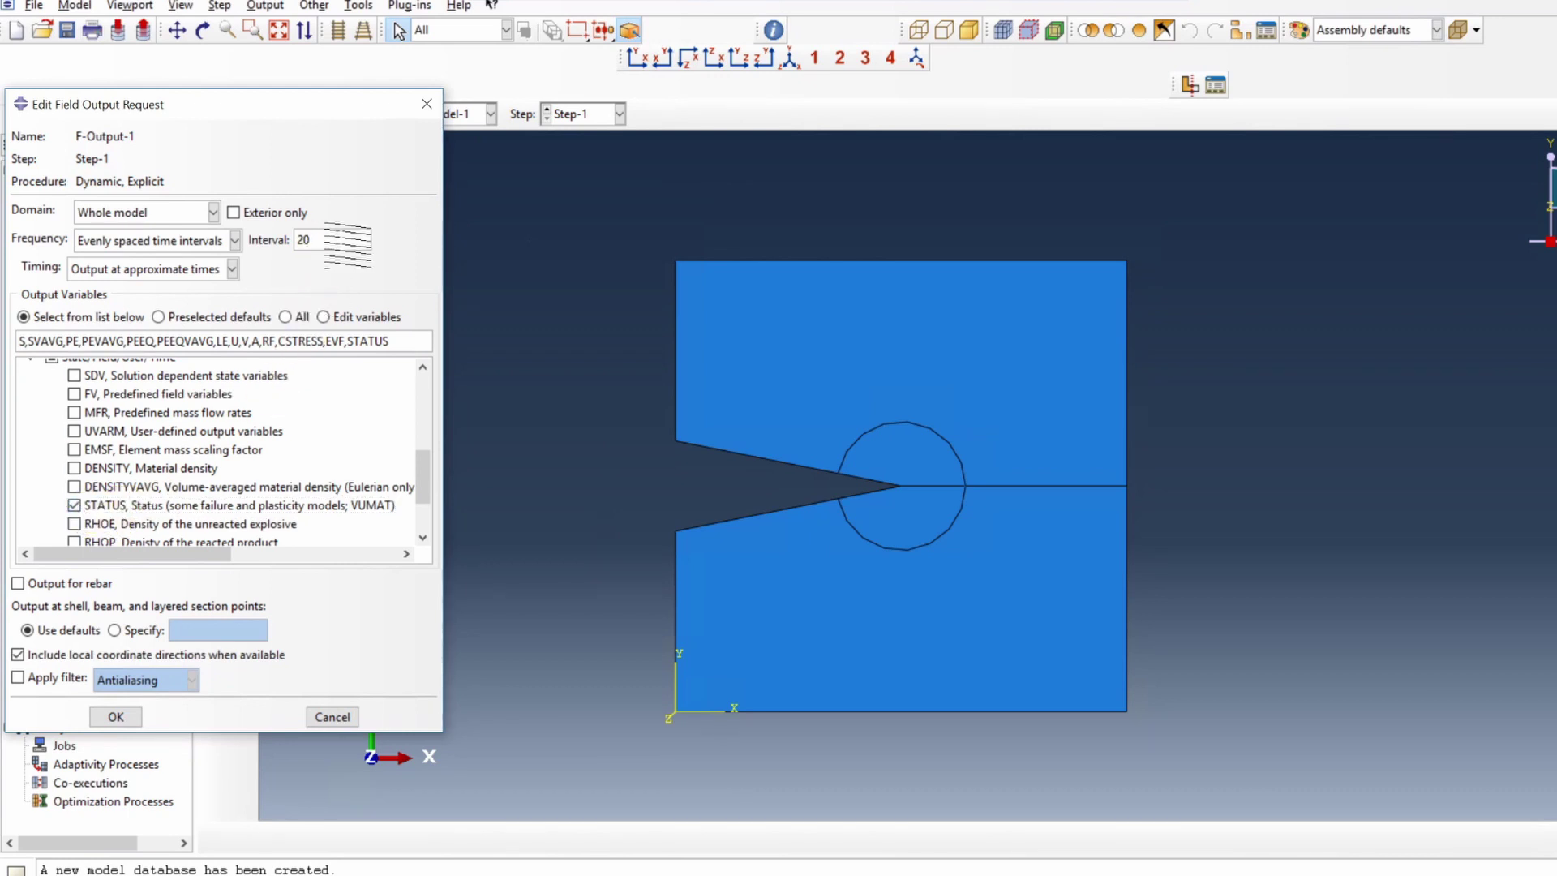
type("00")
left_click(116, 717)
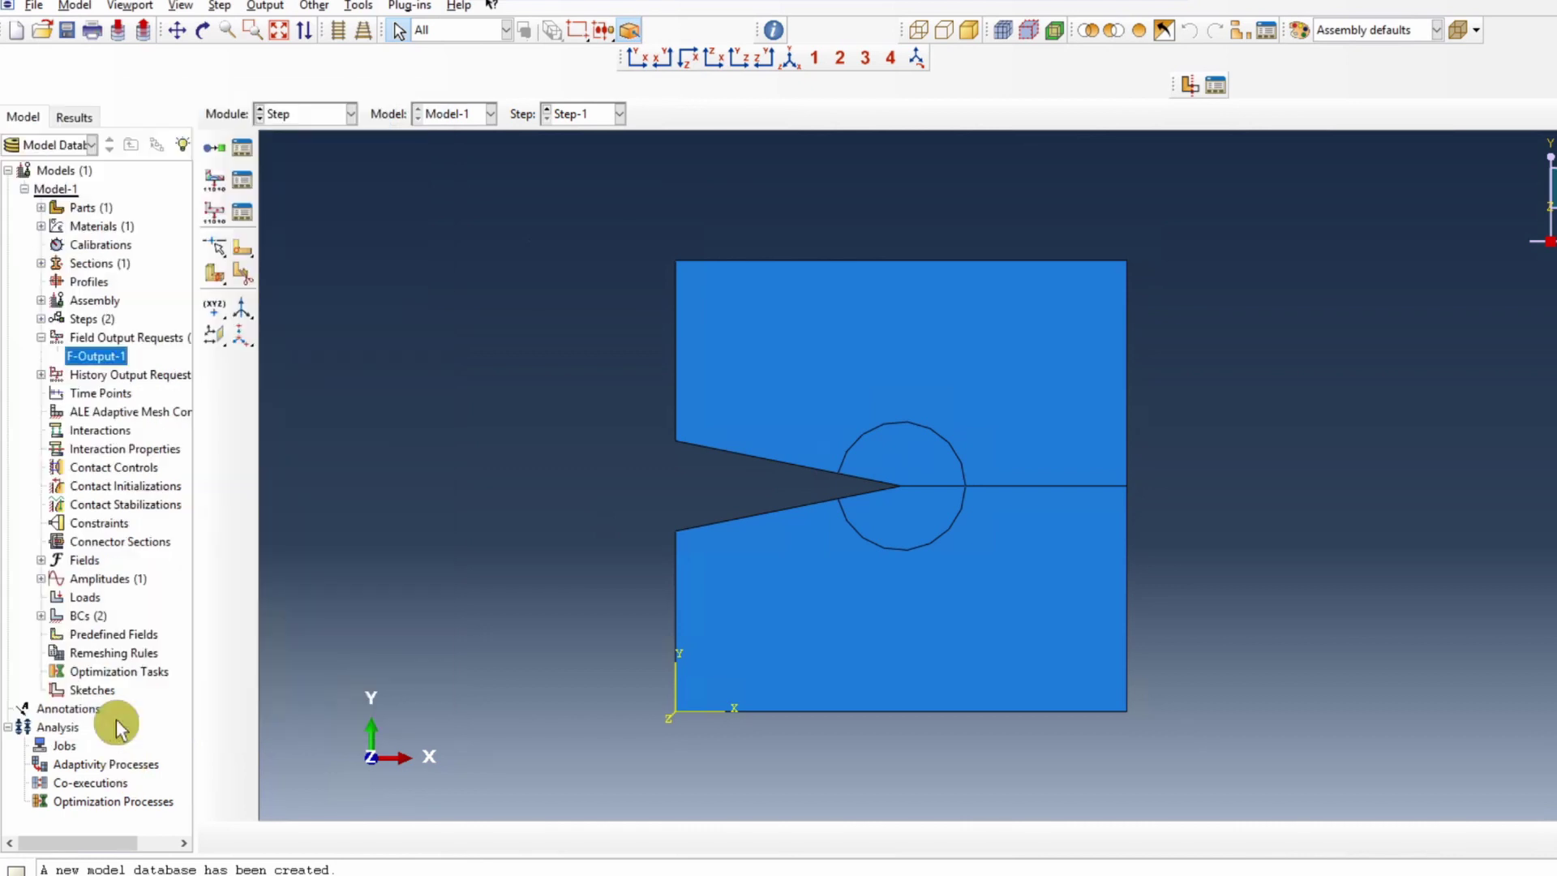
Create a full-analysis job for Model-1 with VUSDFLD.for as its user subroutine file.
double_click(66, 746)
left_click(376, 414)
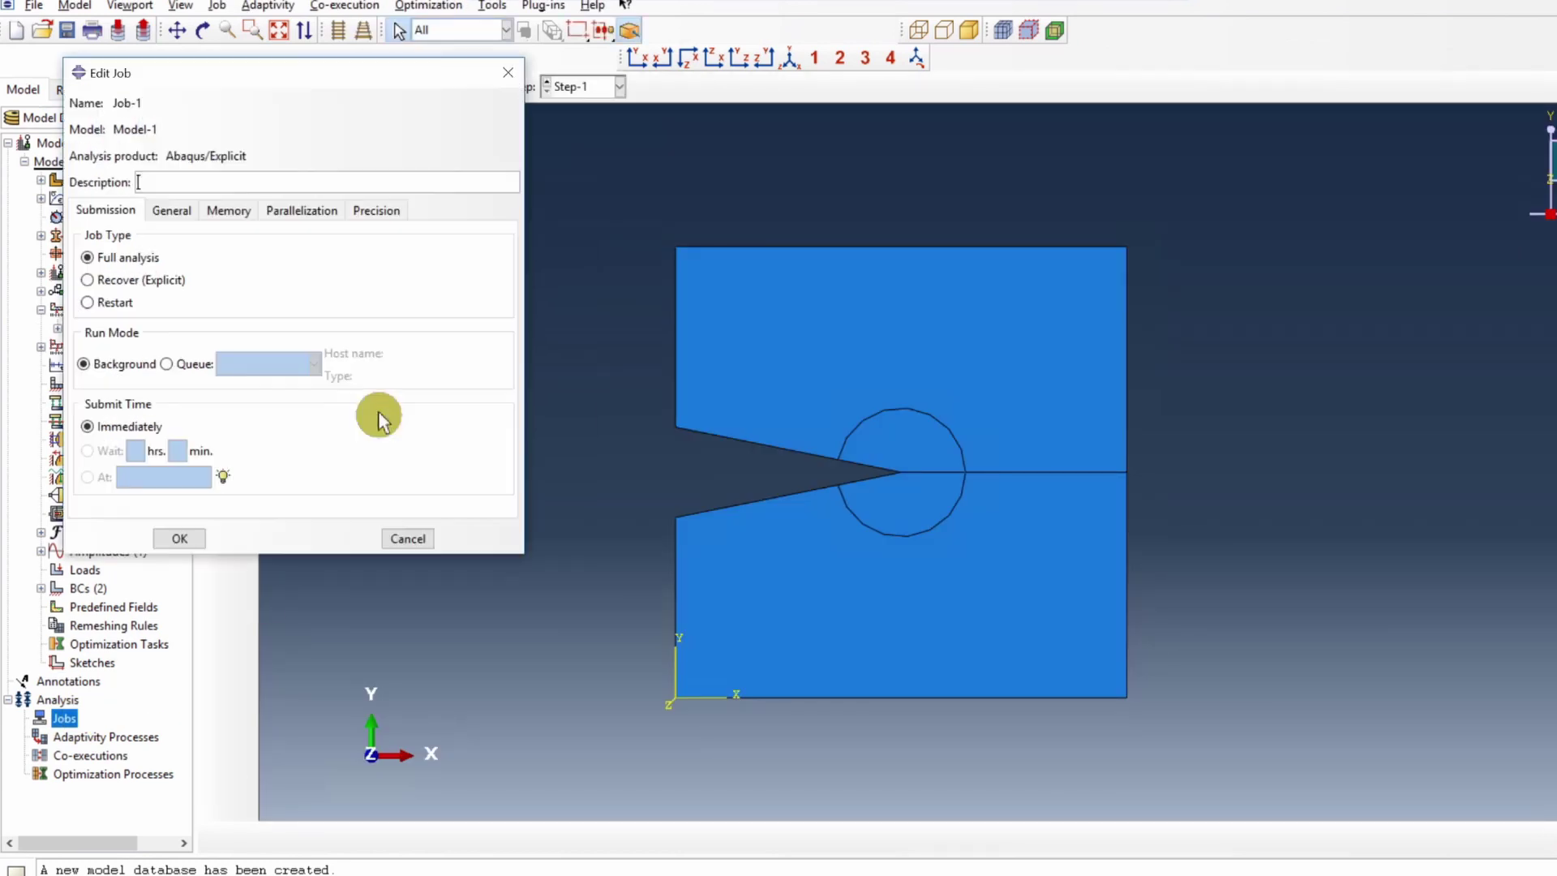
left_click(170, 211)
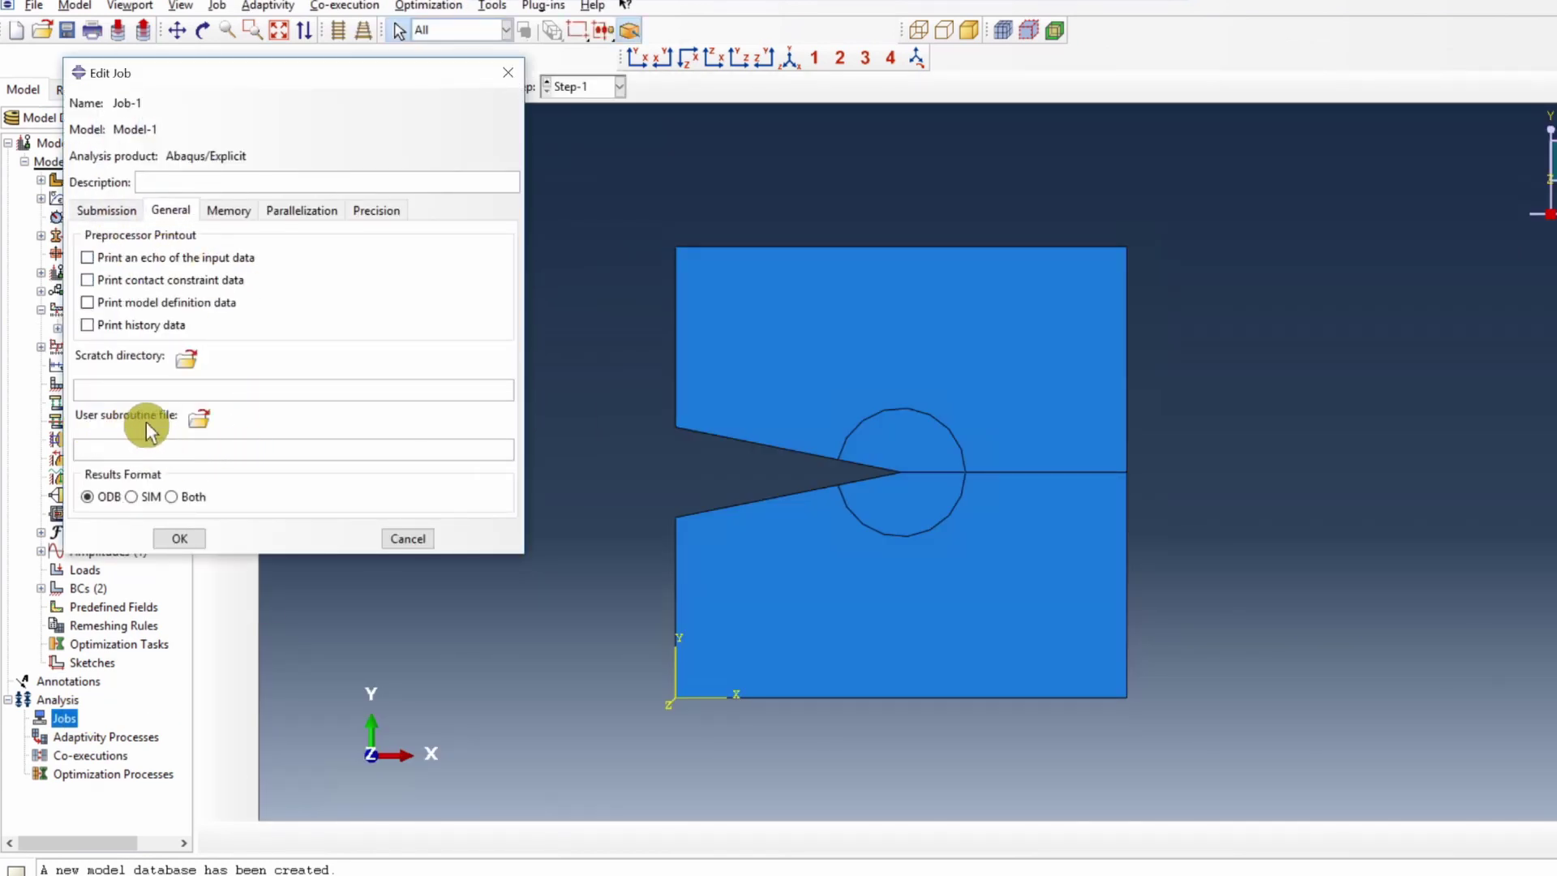
left_click(198, 422)
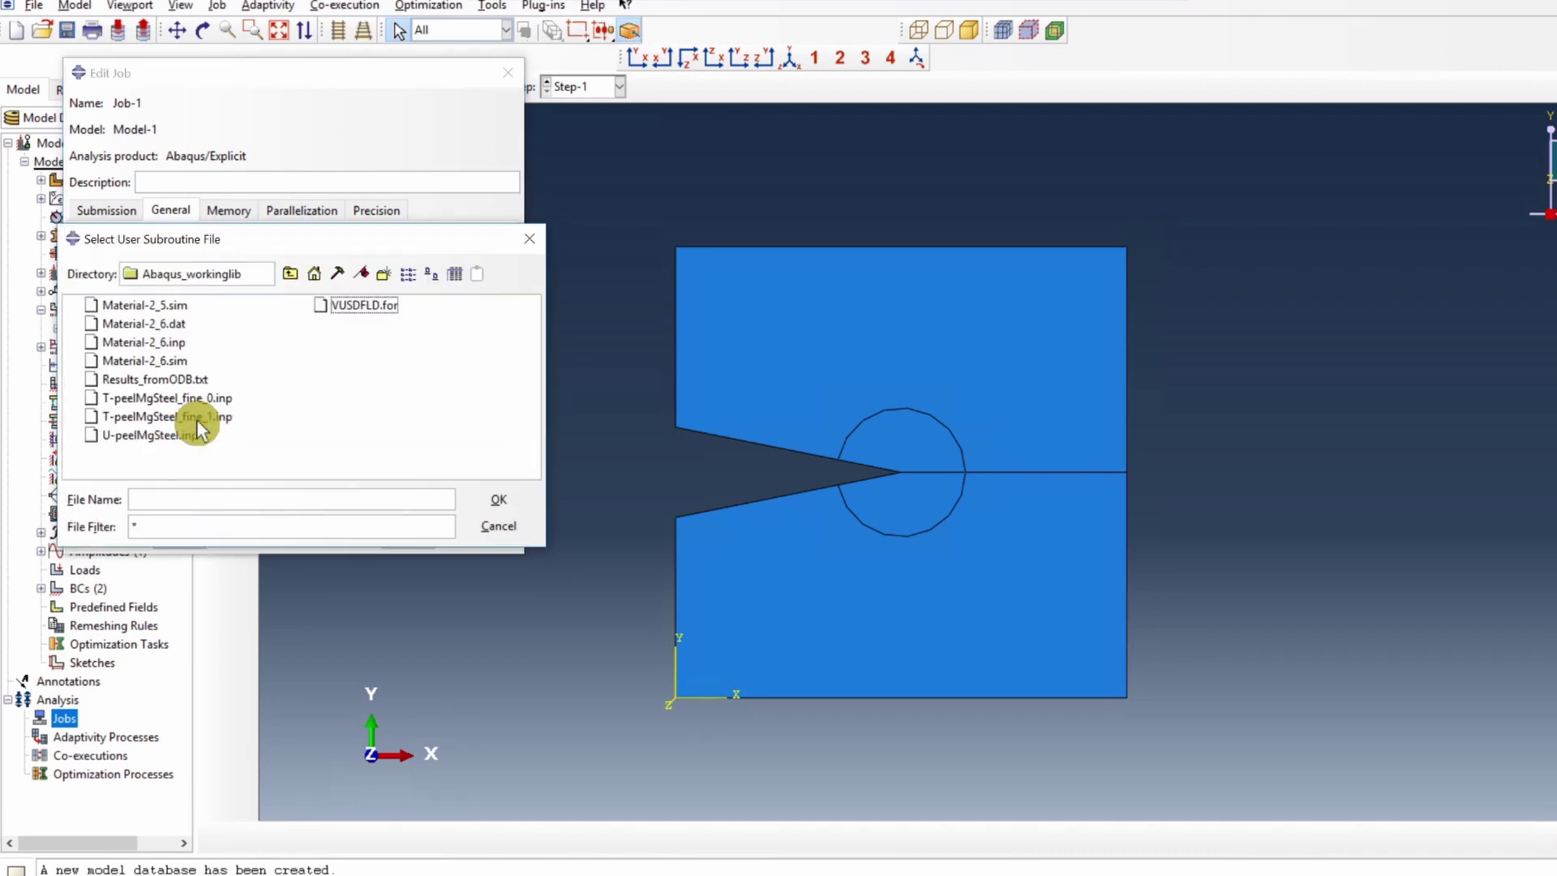
left_click(361, 309)
left_click(490, 499)
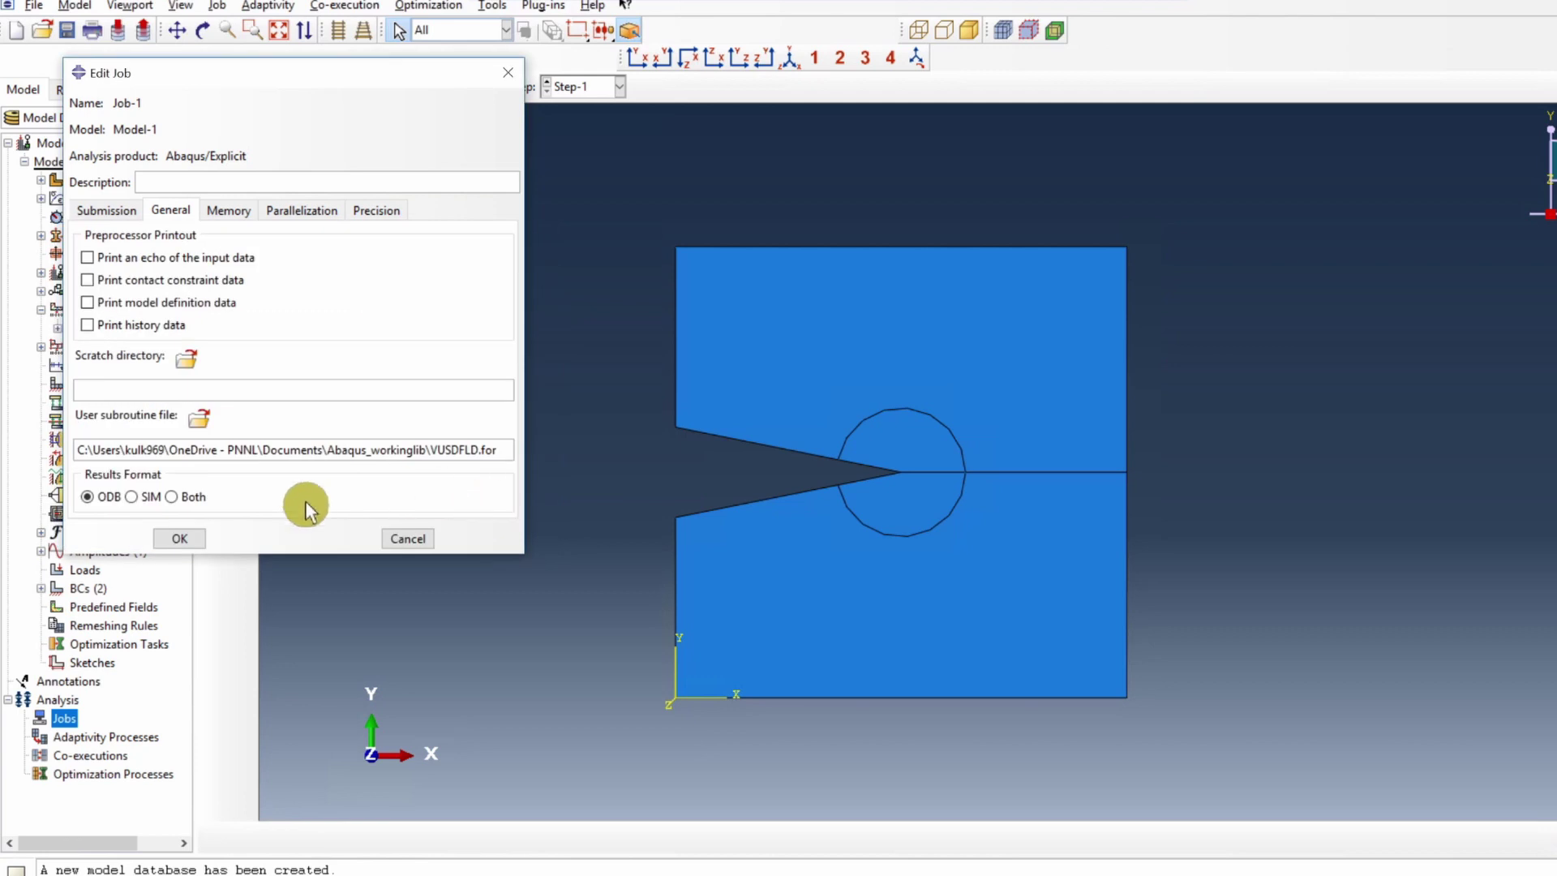
left_click(180, 538)
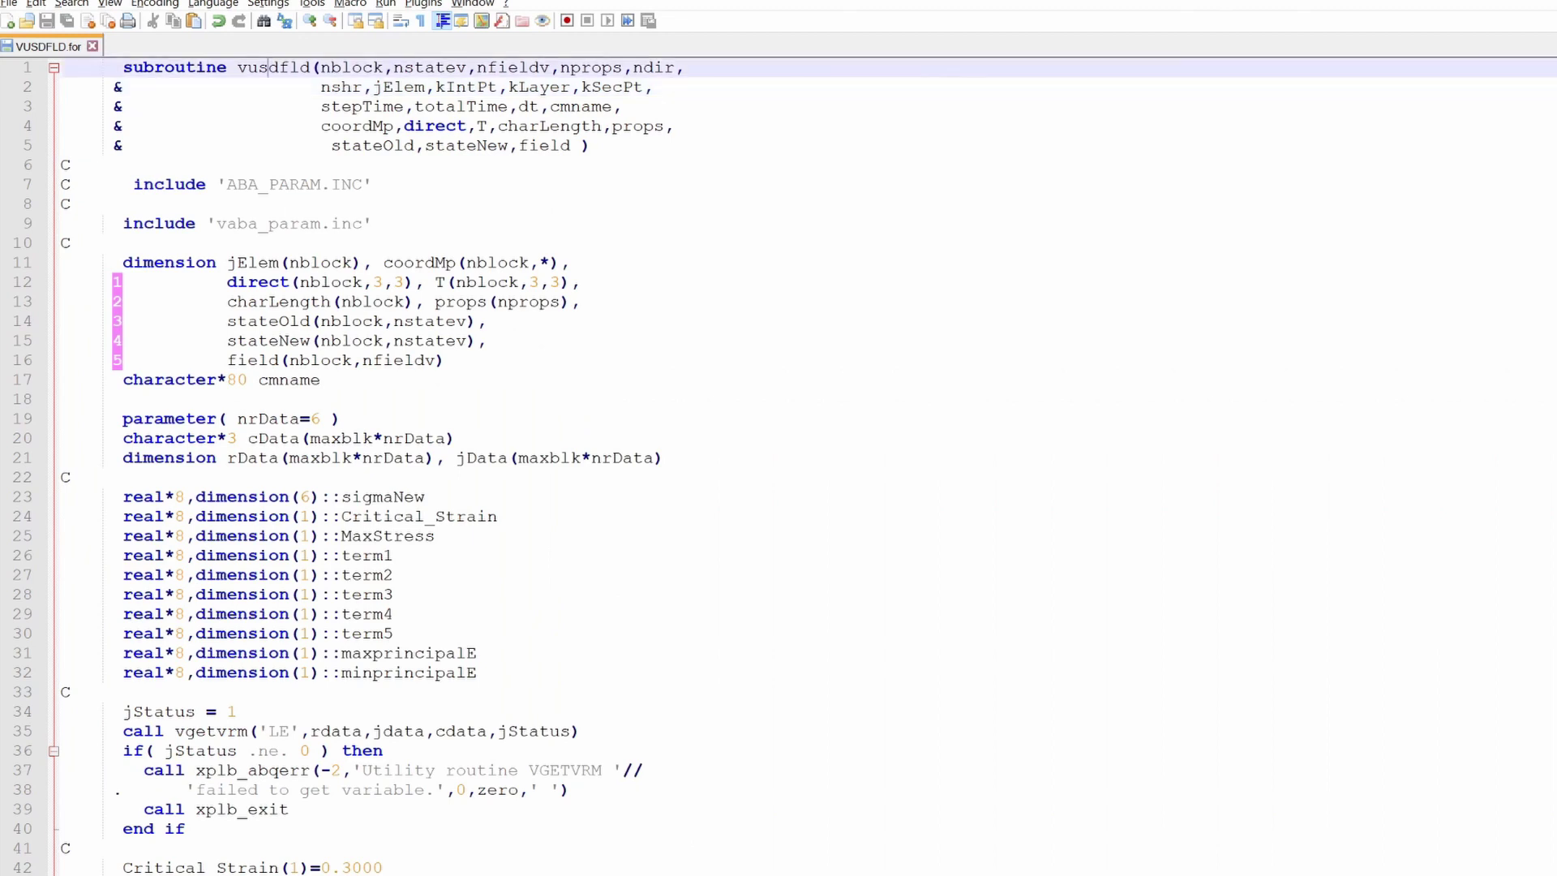
Review the vusdfld subroutine's argument list and the declarations of term1 to term5, maxprincipalE and minprincipalE in VUSDFLD.for.
double_click(268, 67)
left_click_drag(315, 68, 580, 145)
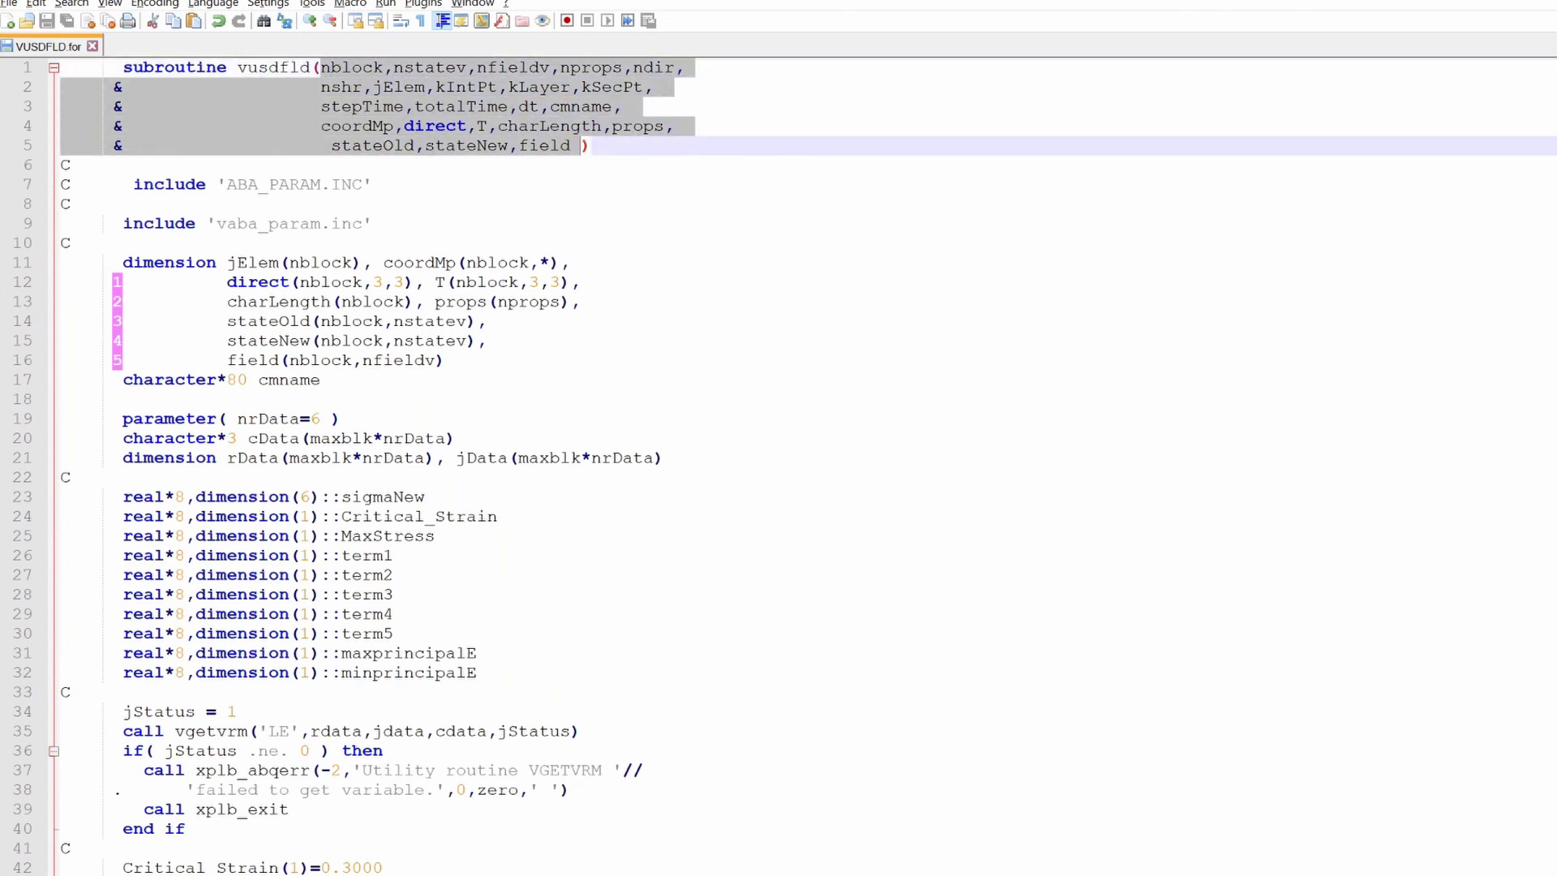
scroll(779, 467, "down", 4)
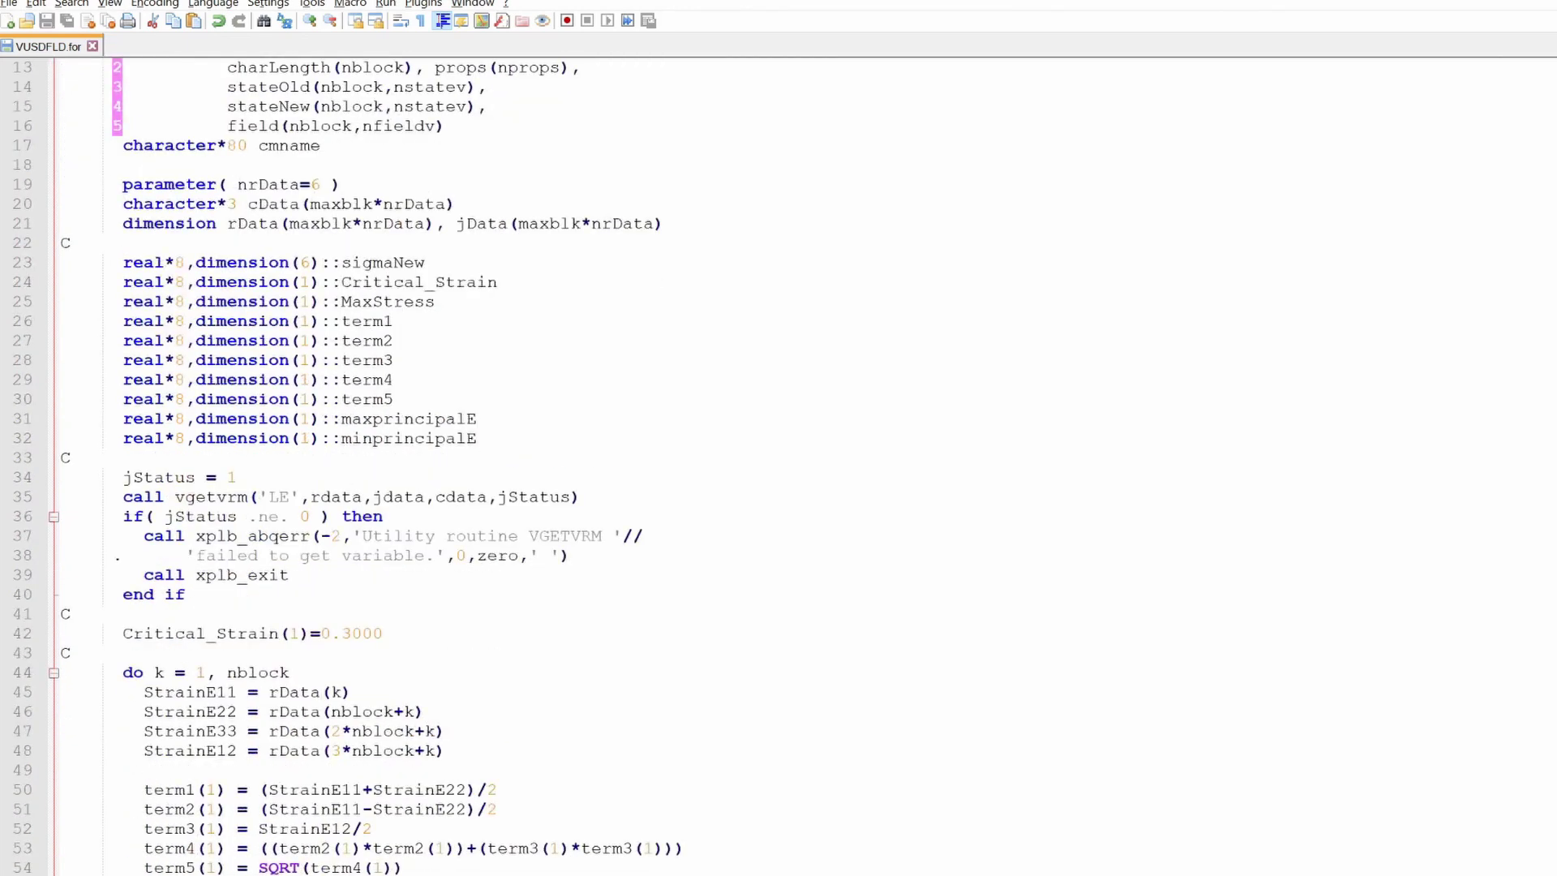
scroll(779, 467, "down", 2)
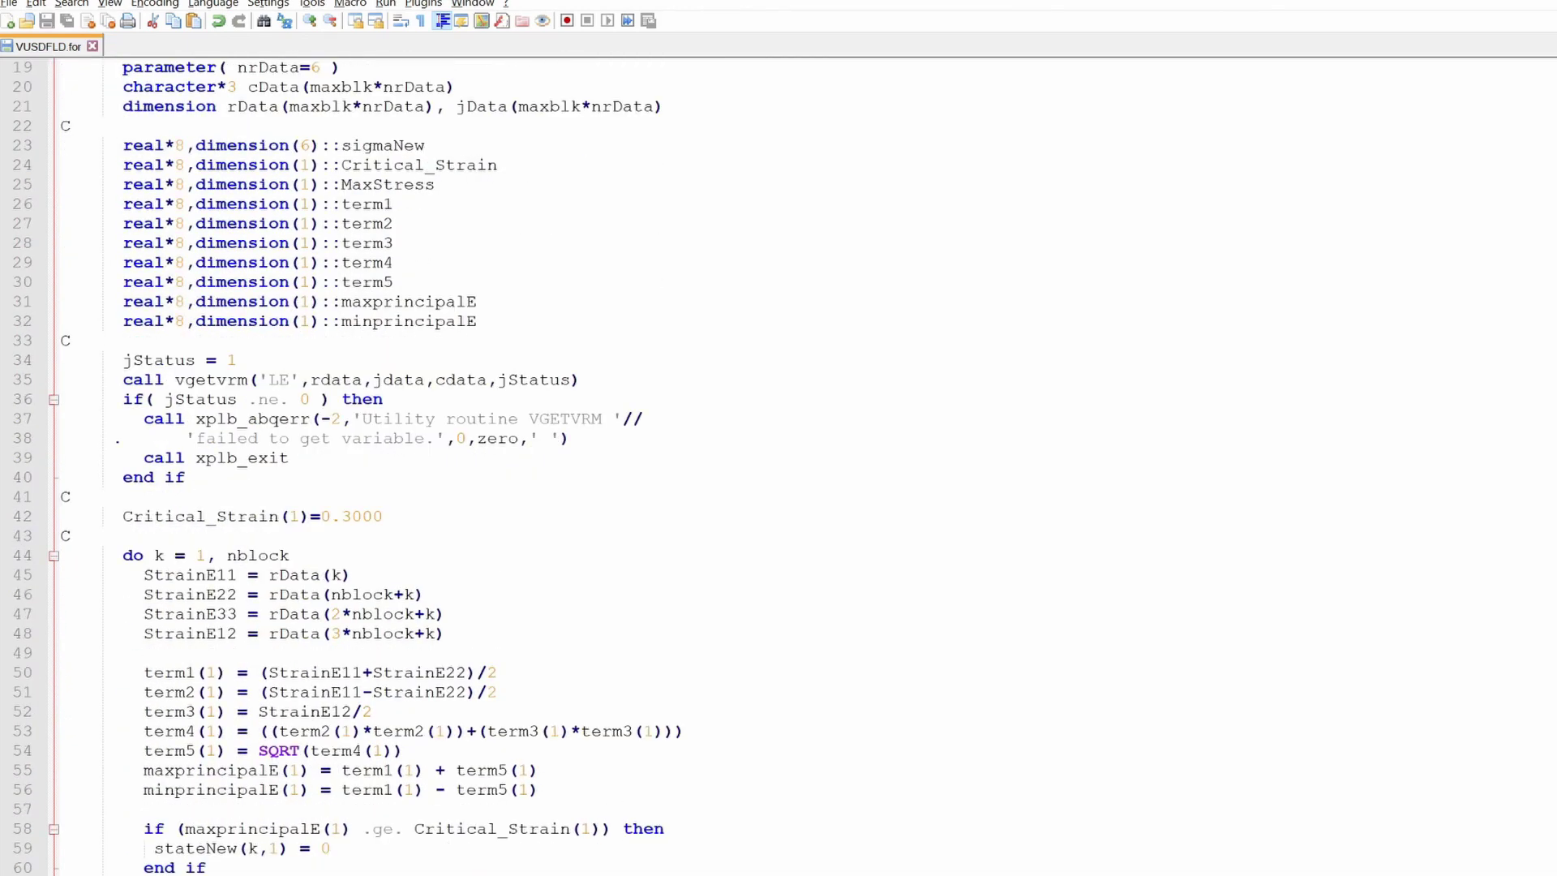
scroll(778, 466, "up", 1)
left_click_drag(477, 380, 61, 262)
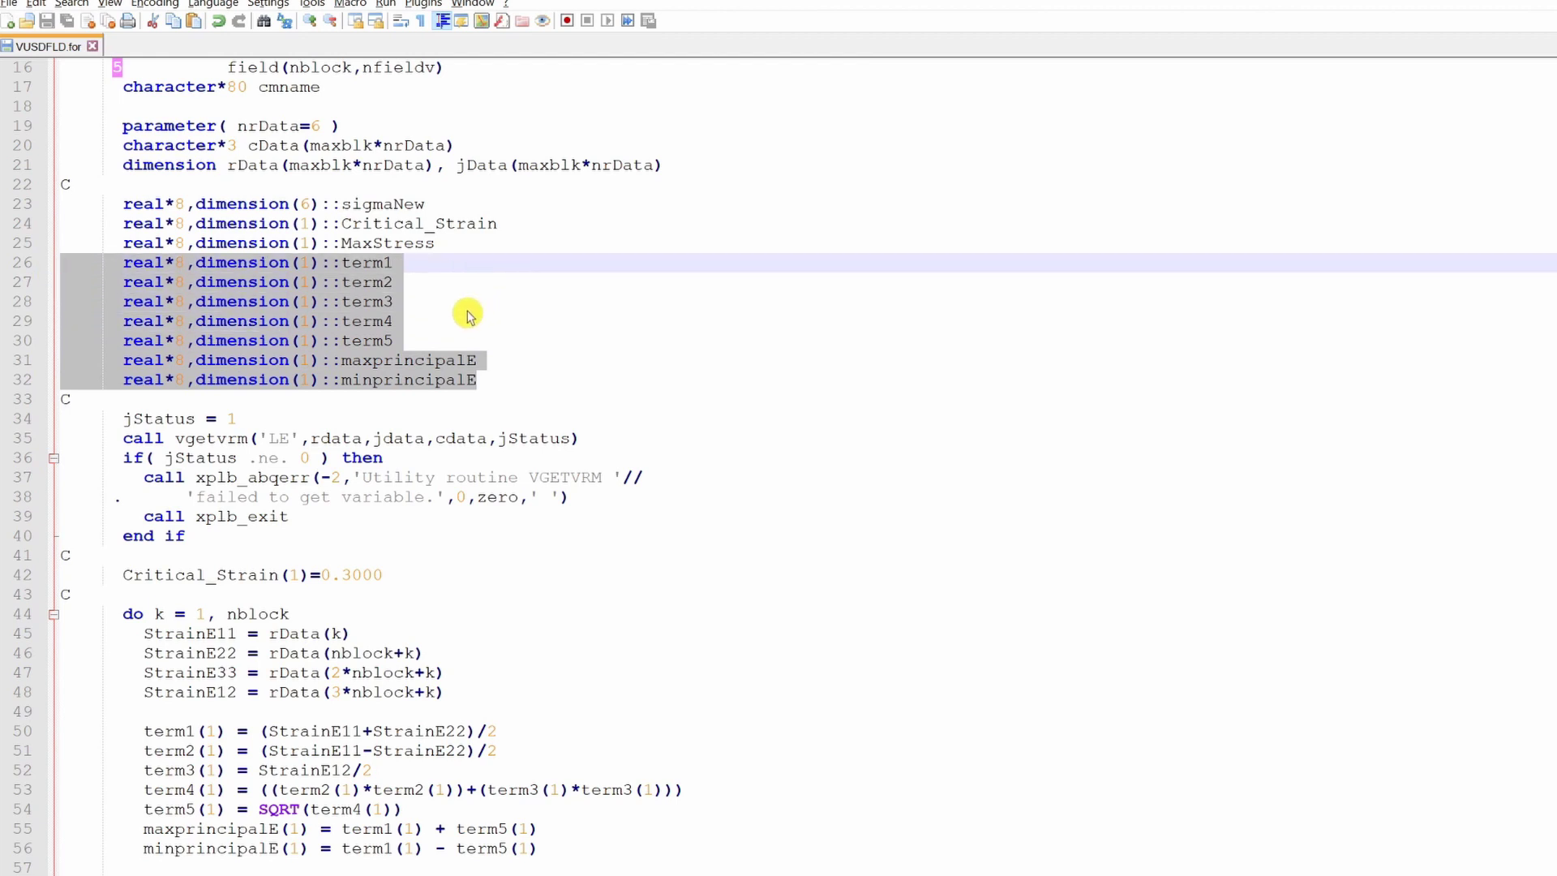
scroll(479, 312, "down", 1)
Examine the 'LE' variable request in the vgetvrm call and the jStatus error-handling block below it.
double_click(278, 438)
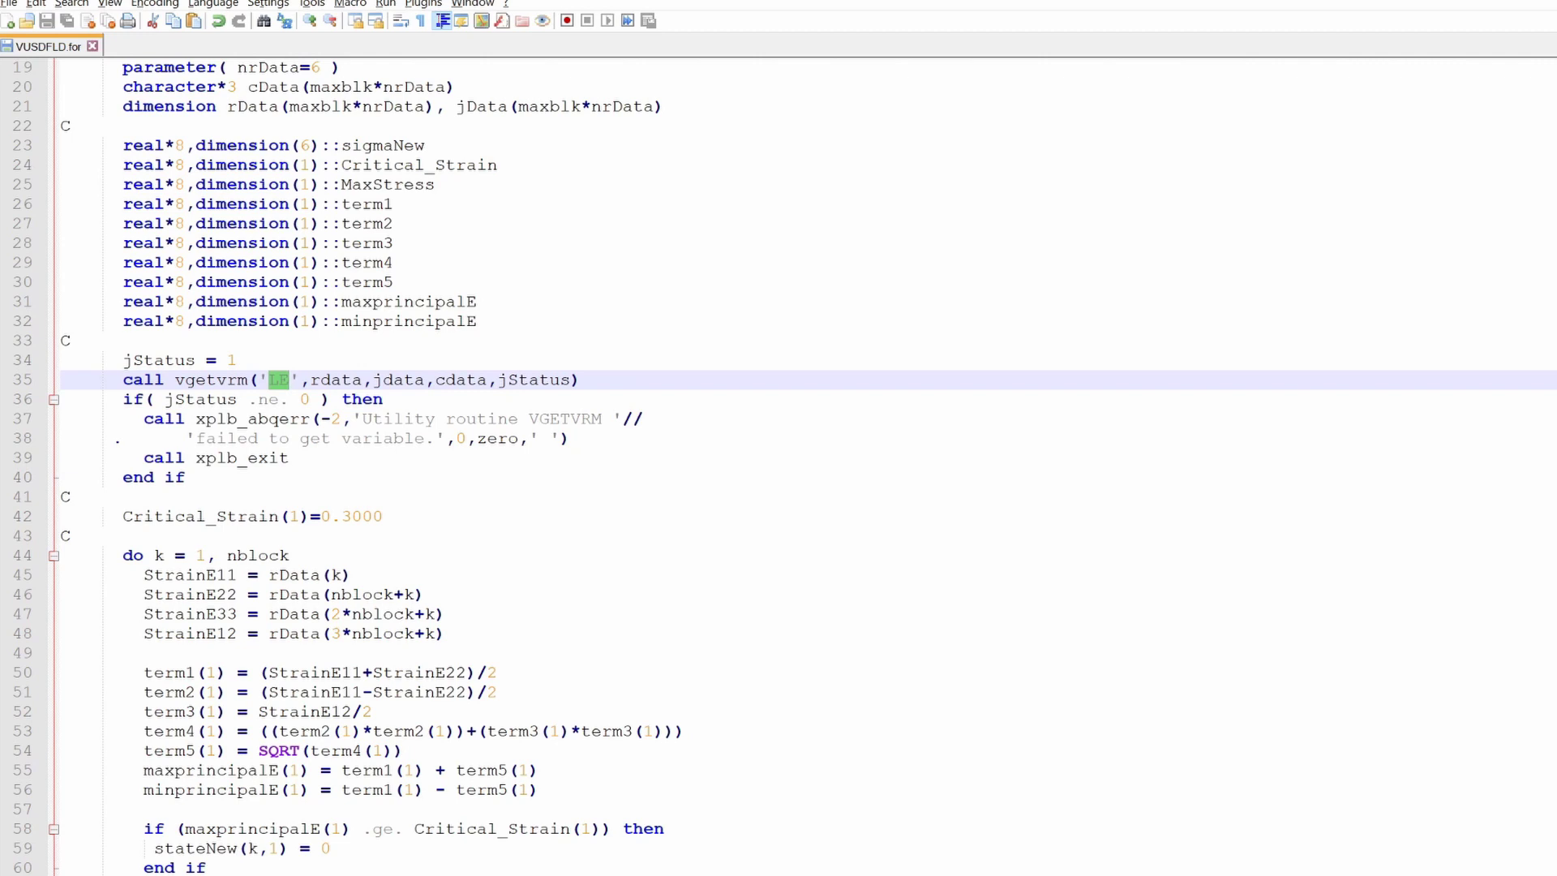
left_click_drag(289, 458, 73, 416)
key("Right")
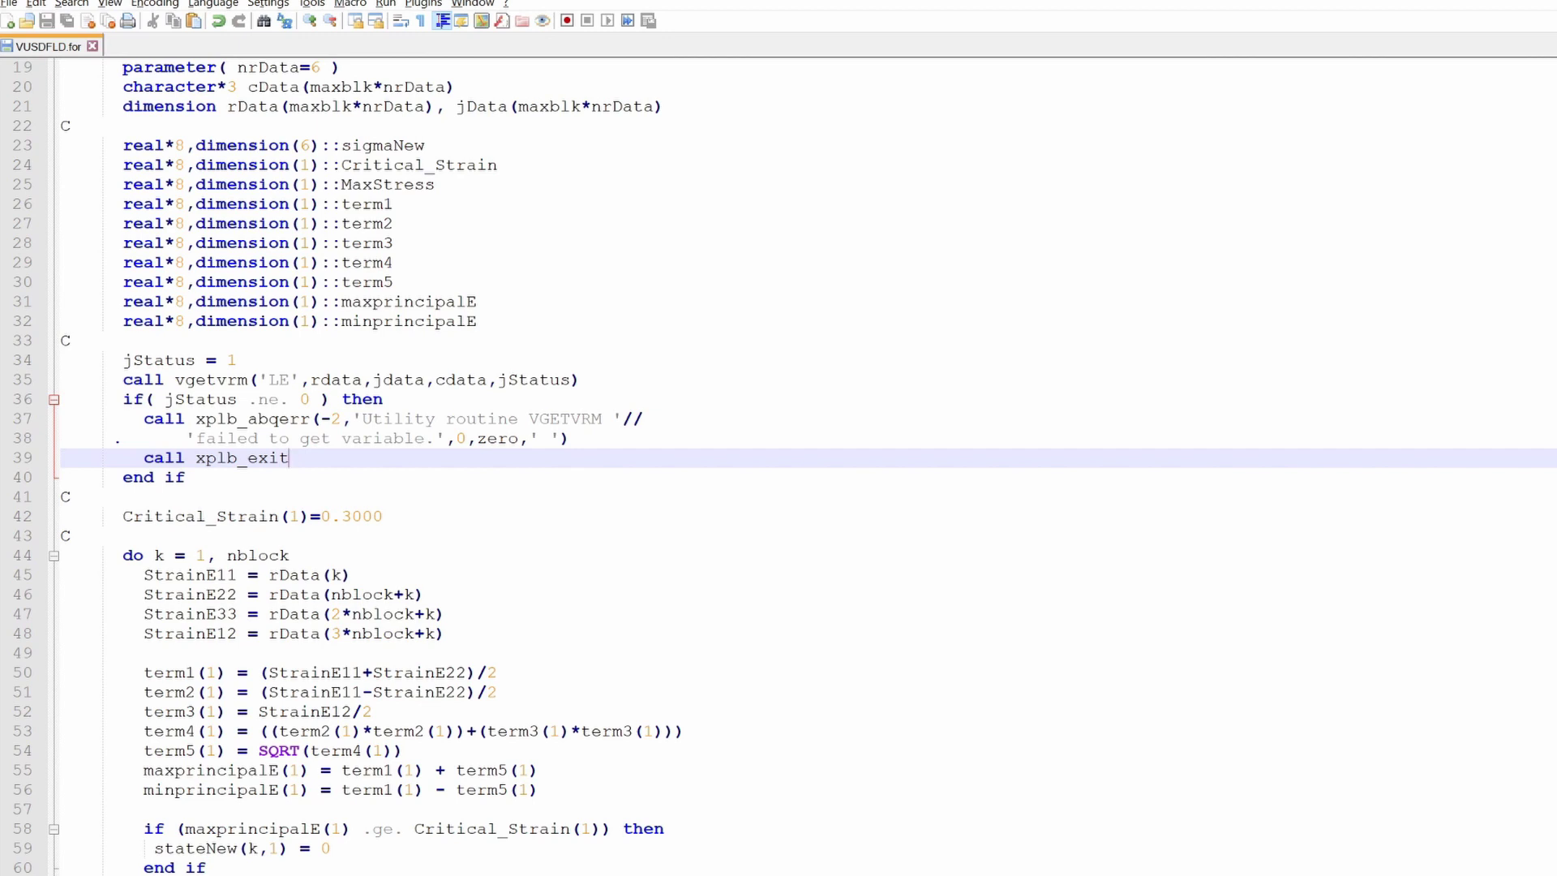
key("Down")
key("shift+Up")
key("shift+Up")
key("shift+Up")
key("shift+Up")
key("shift+Home")
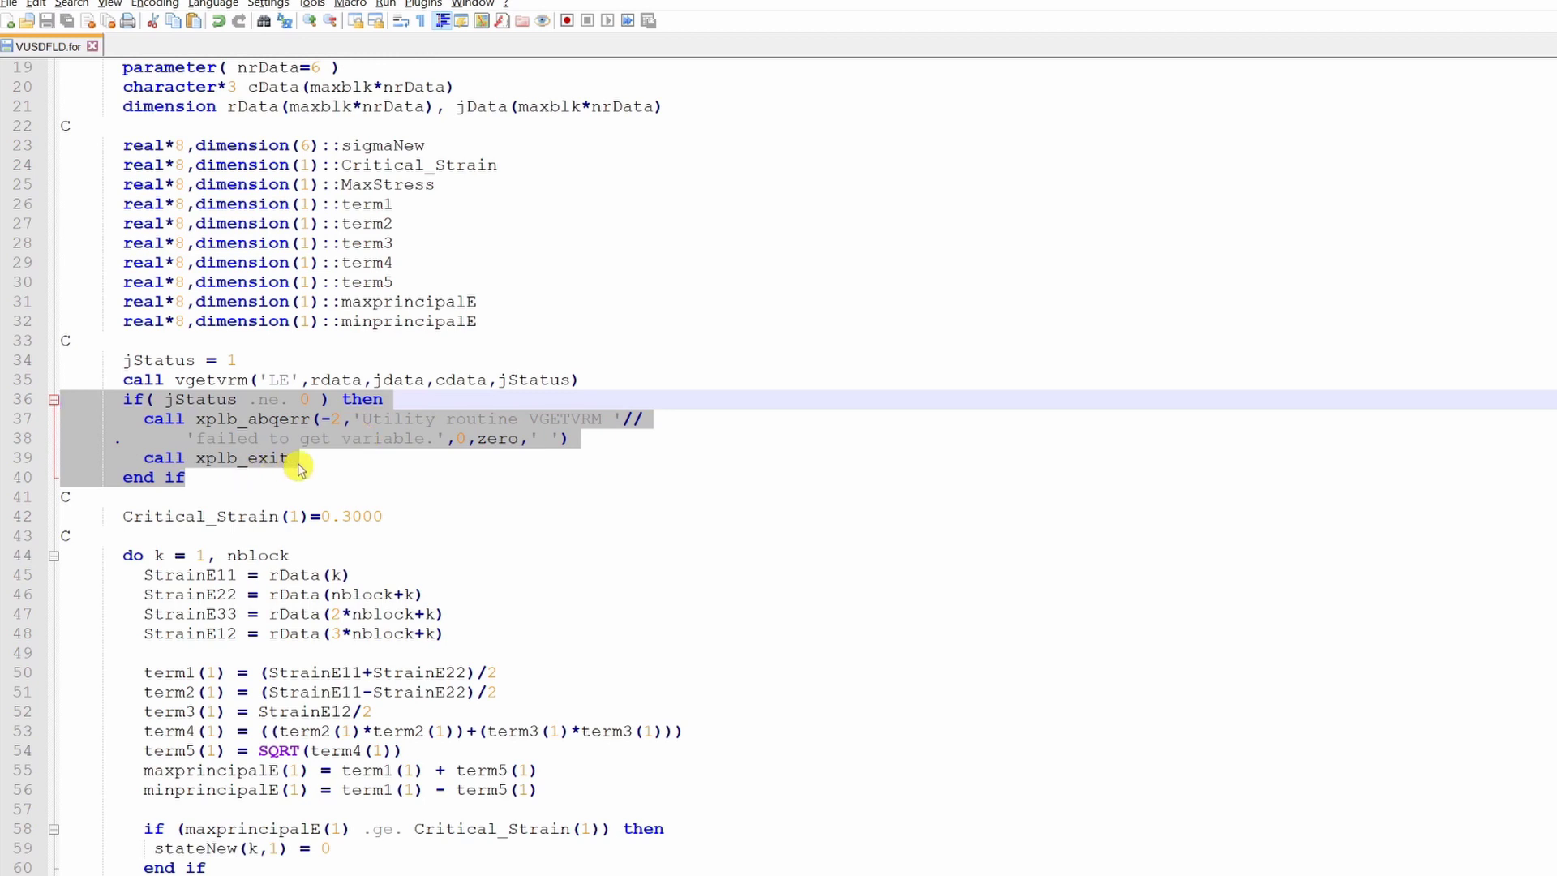
scroll(280, 328, "down", 1)
double_click(279, 321)
key("ctrl+c")
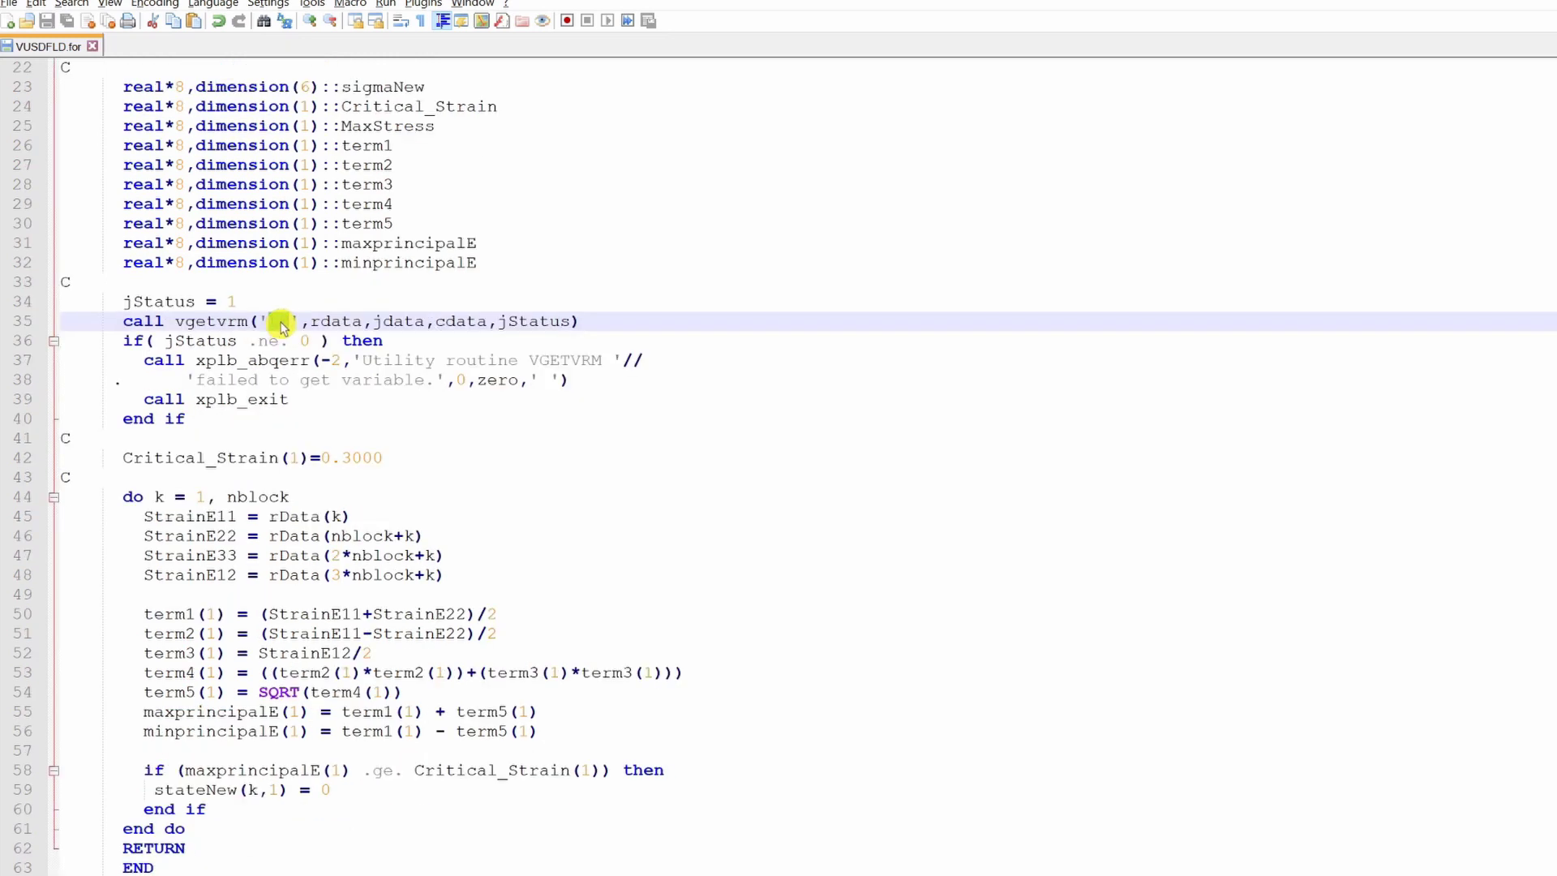
Trace how rdata from the vgetvrm call supplies the strain components StrainE11, StrainE22, StrainE33 and StrainE12.
double_click(341, 322)
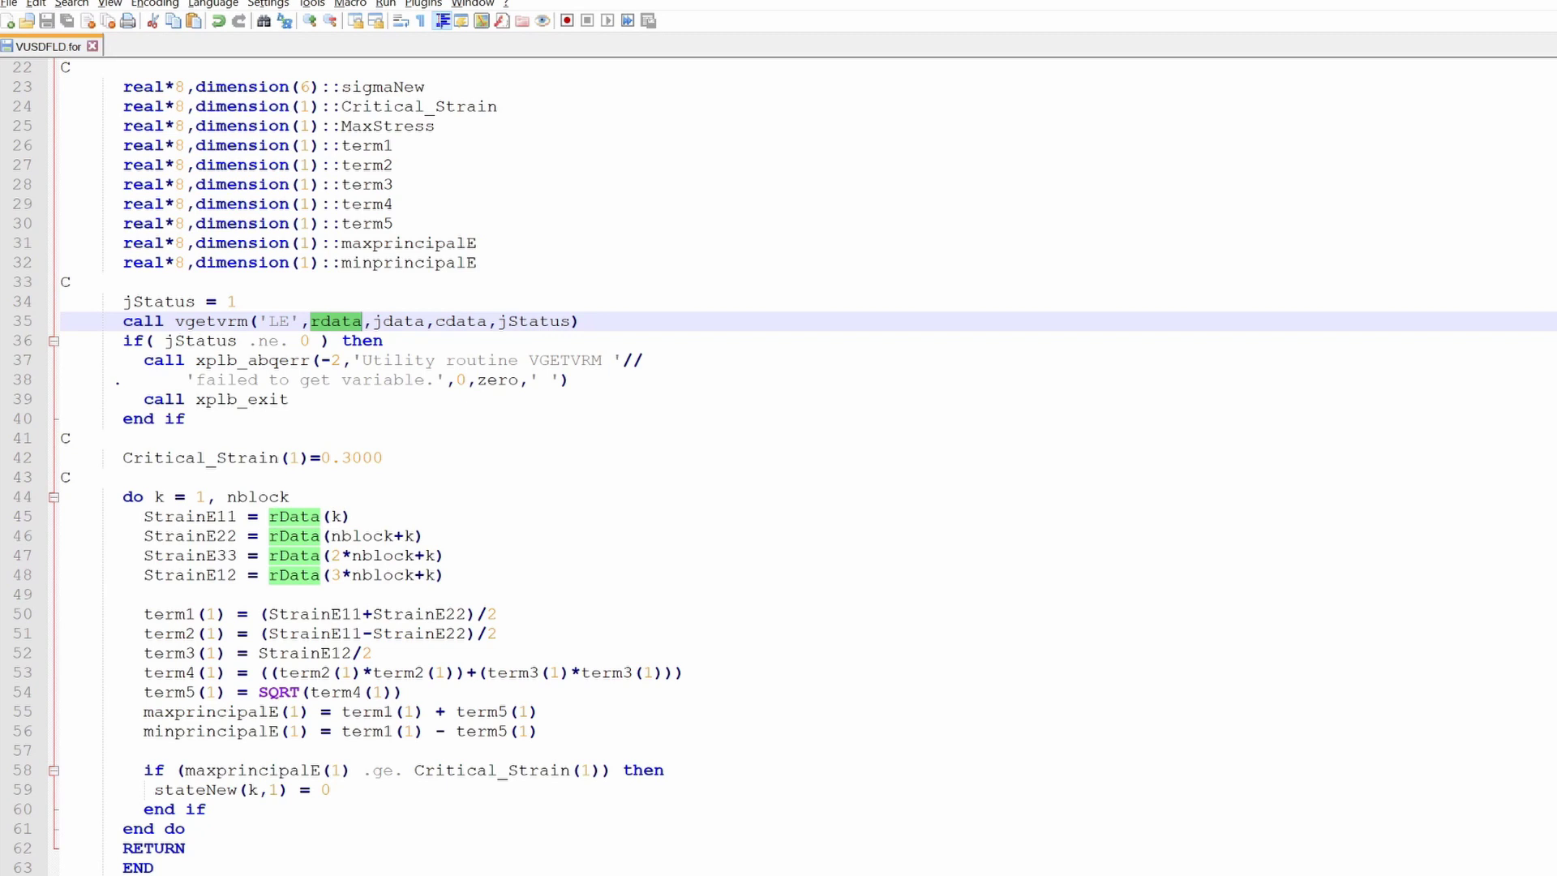
double_click(219, 518)
double_click(224, 537)
double_click(229, 558)
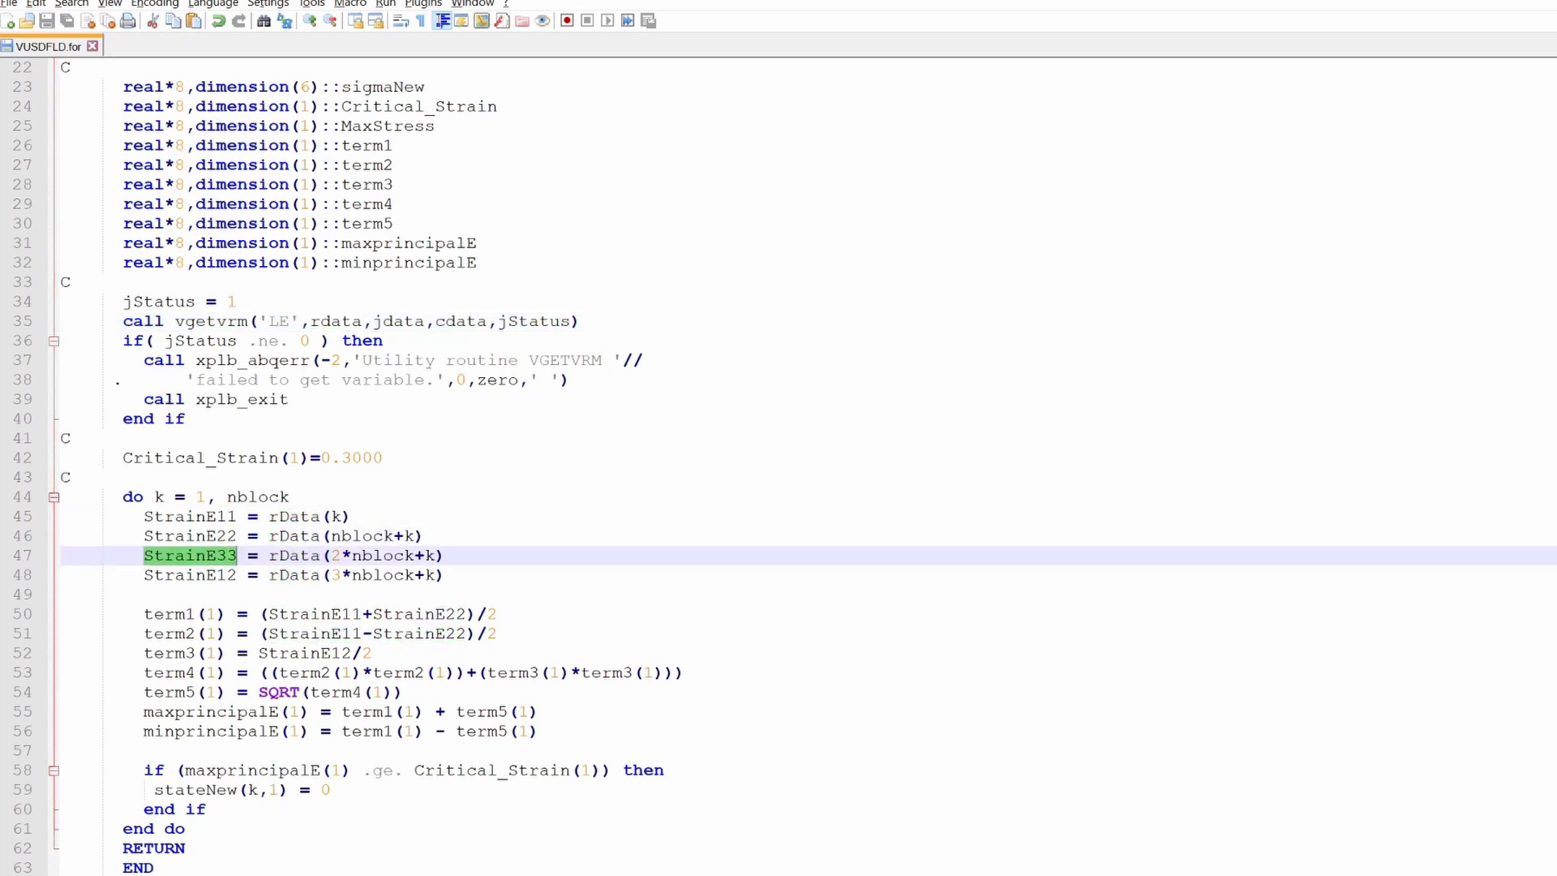
double_click(230, 576)
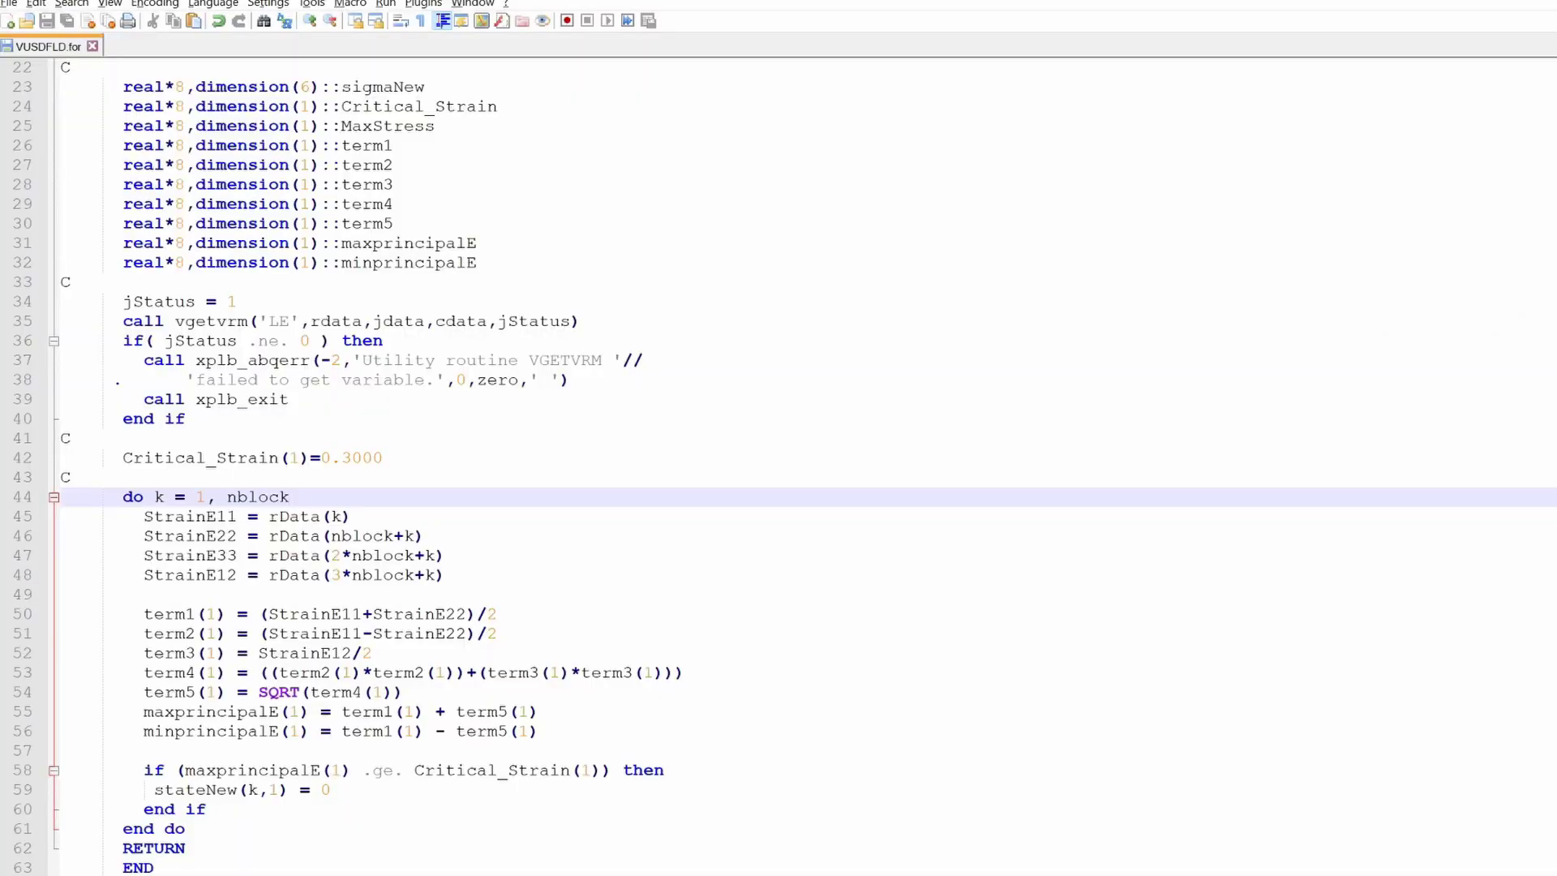
double_click(336, 321)
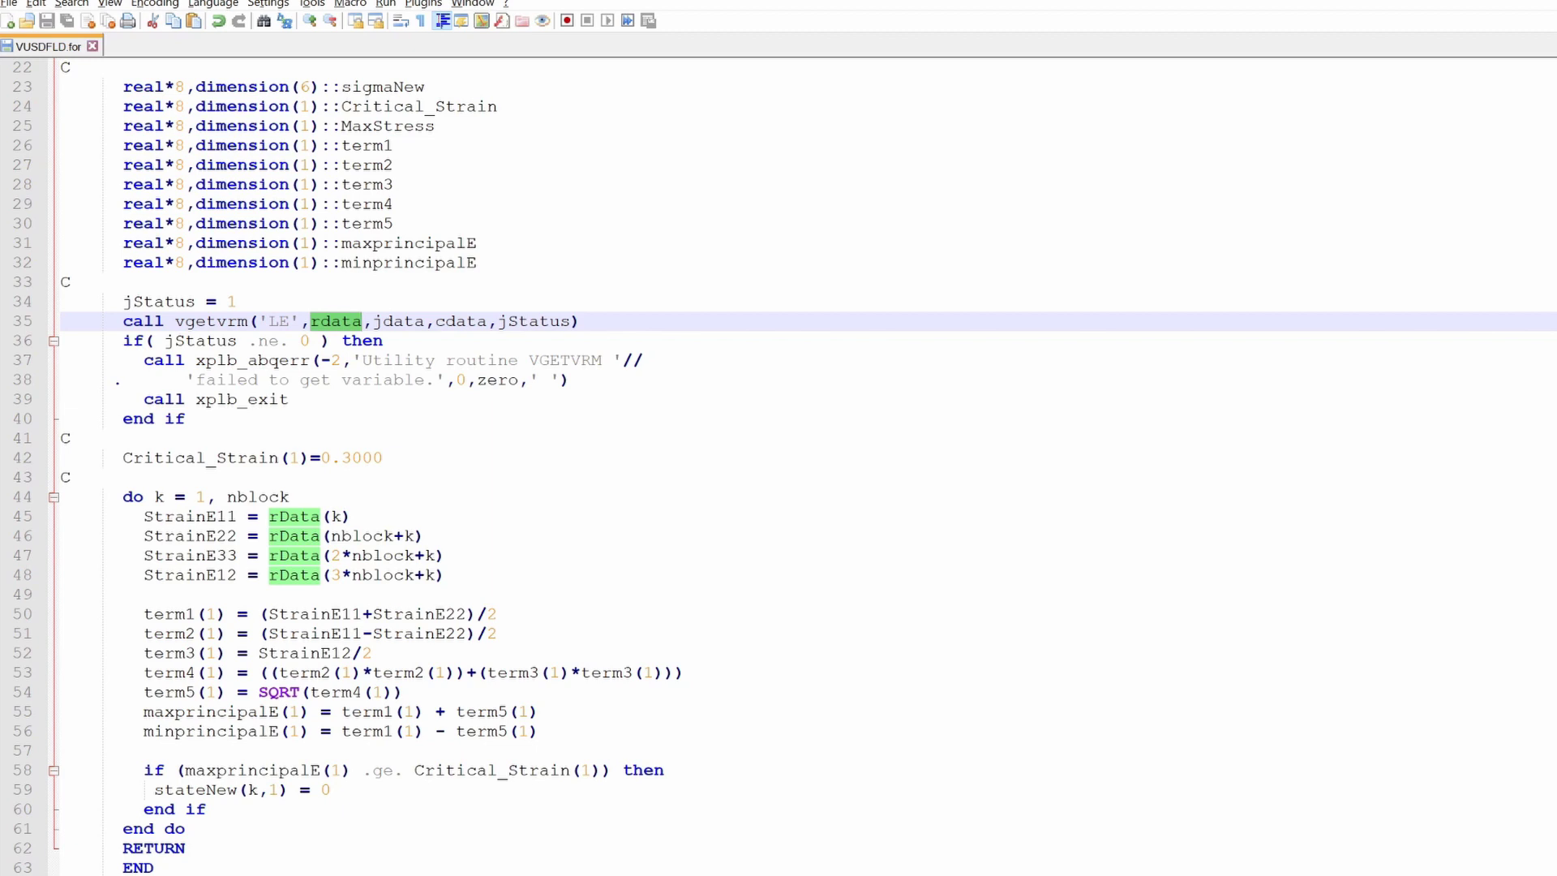
Examine the formulas that compute maxprincipalE and minprincipalE from term1 and term5.
triple_click(245, 715)
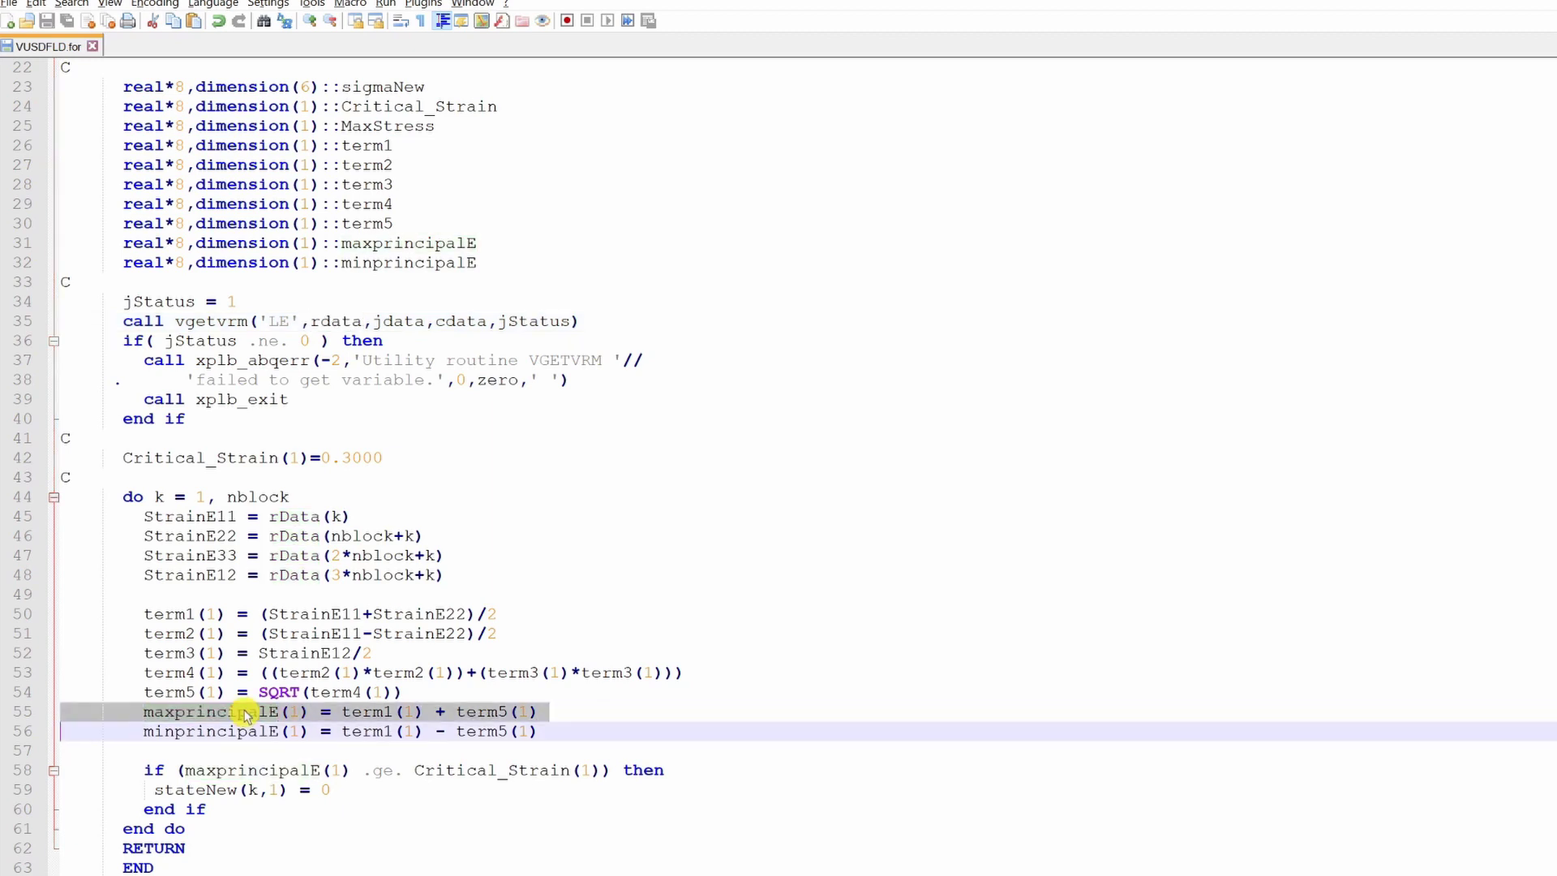
double_click(245, 732)
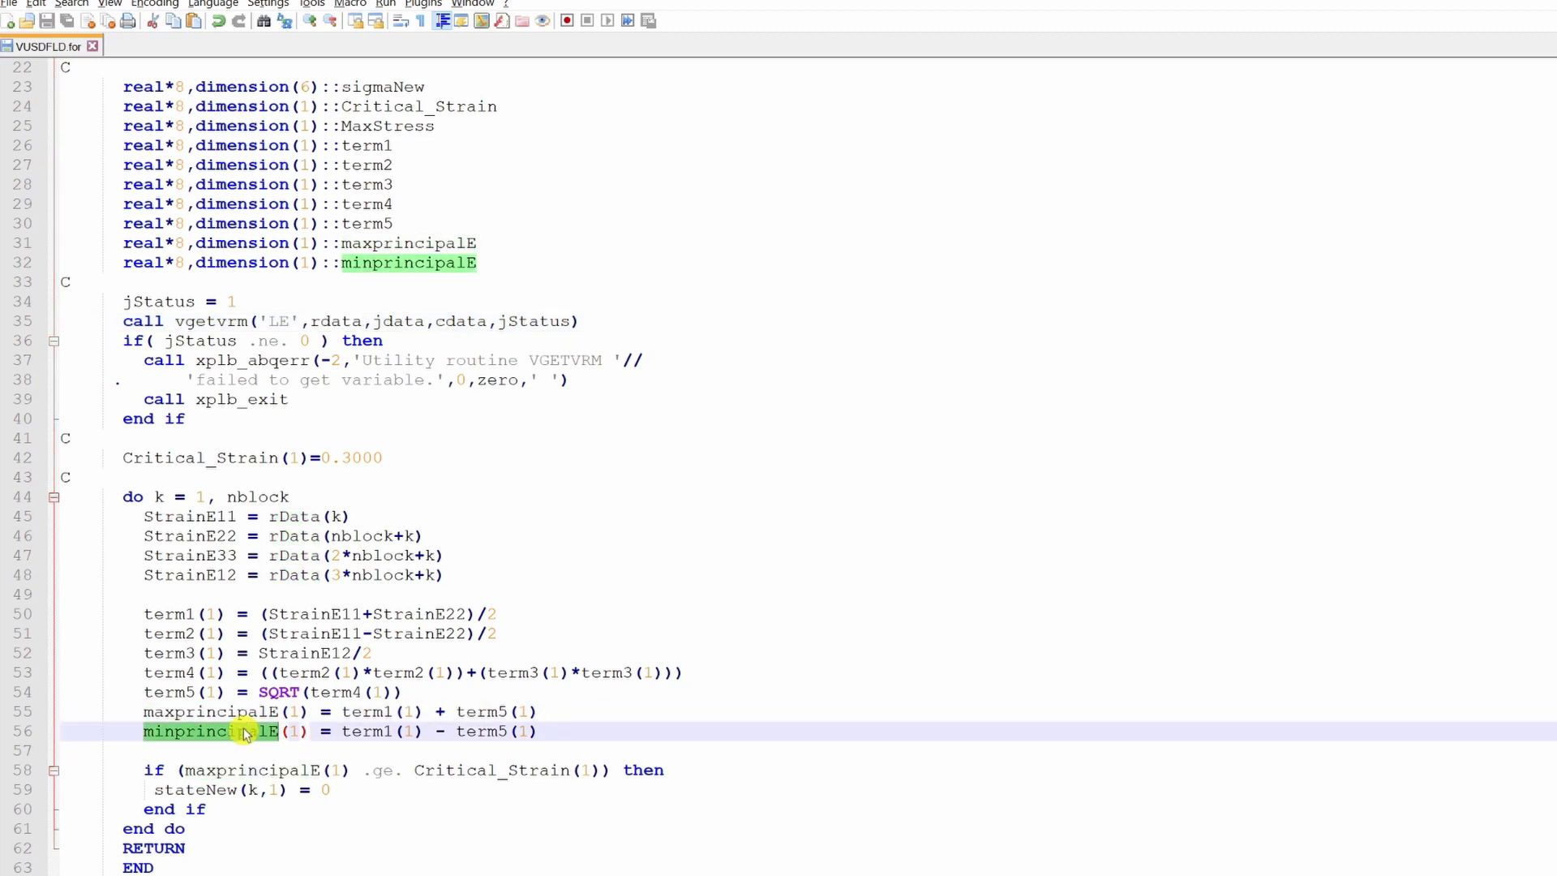
left_click(61, 750)
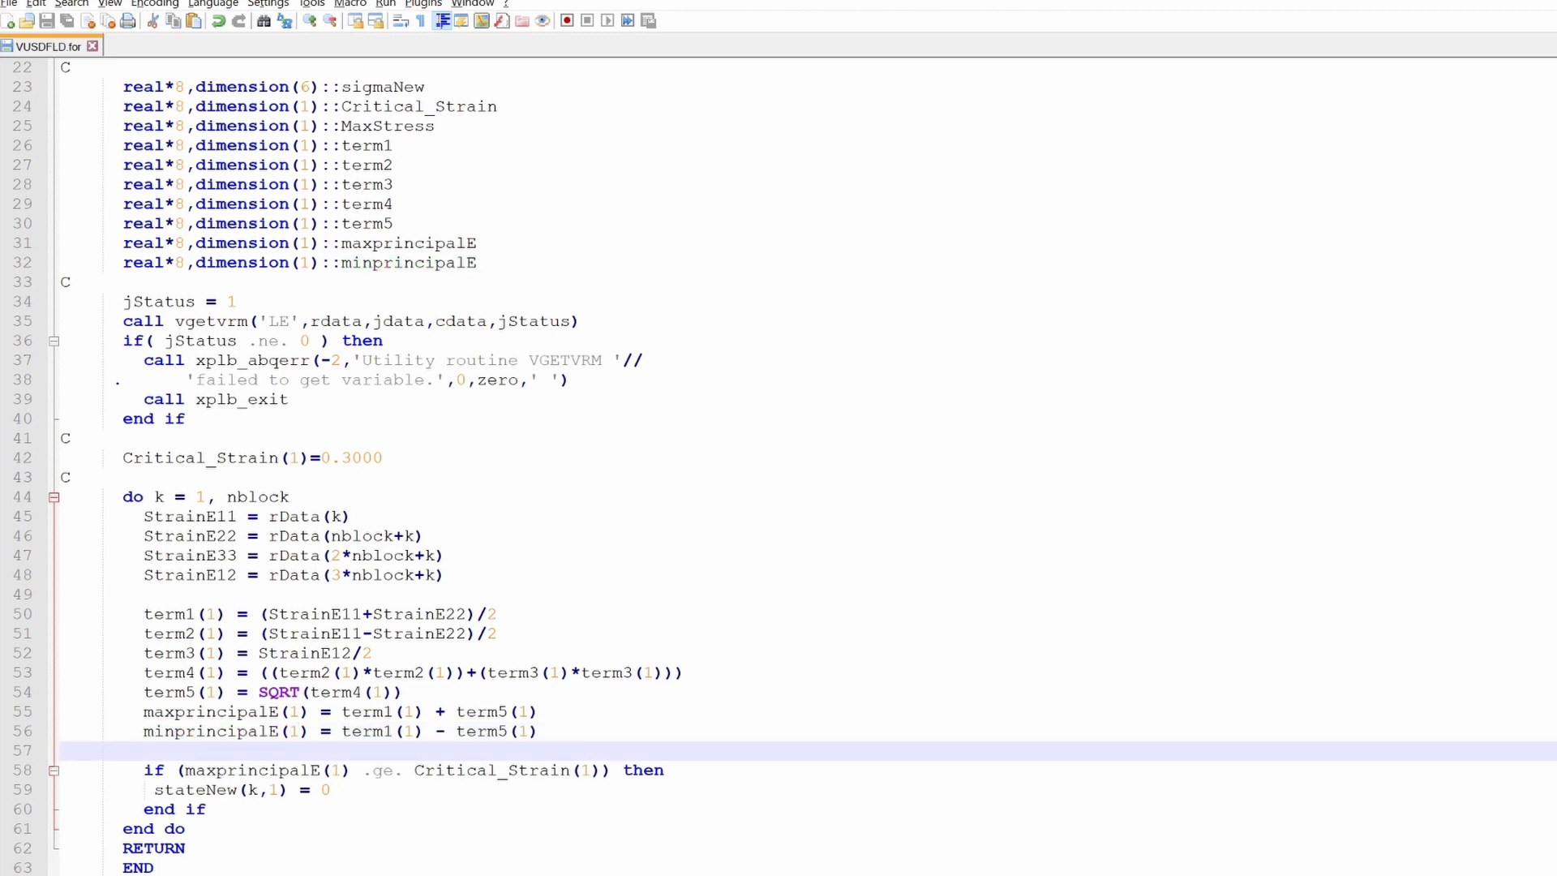
double_click(211, 733)
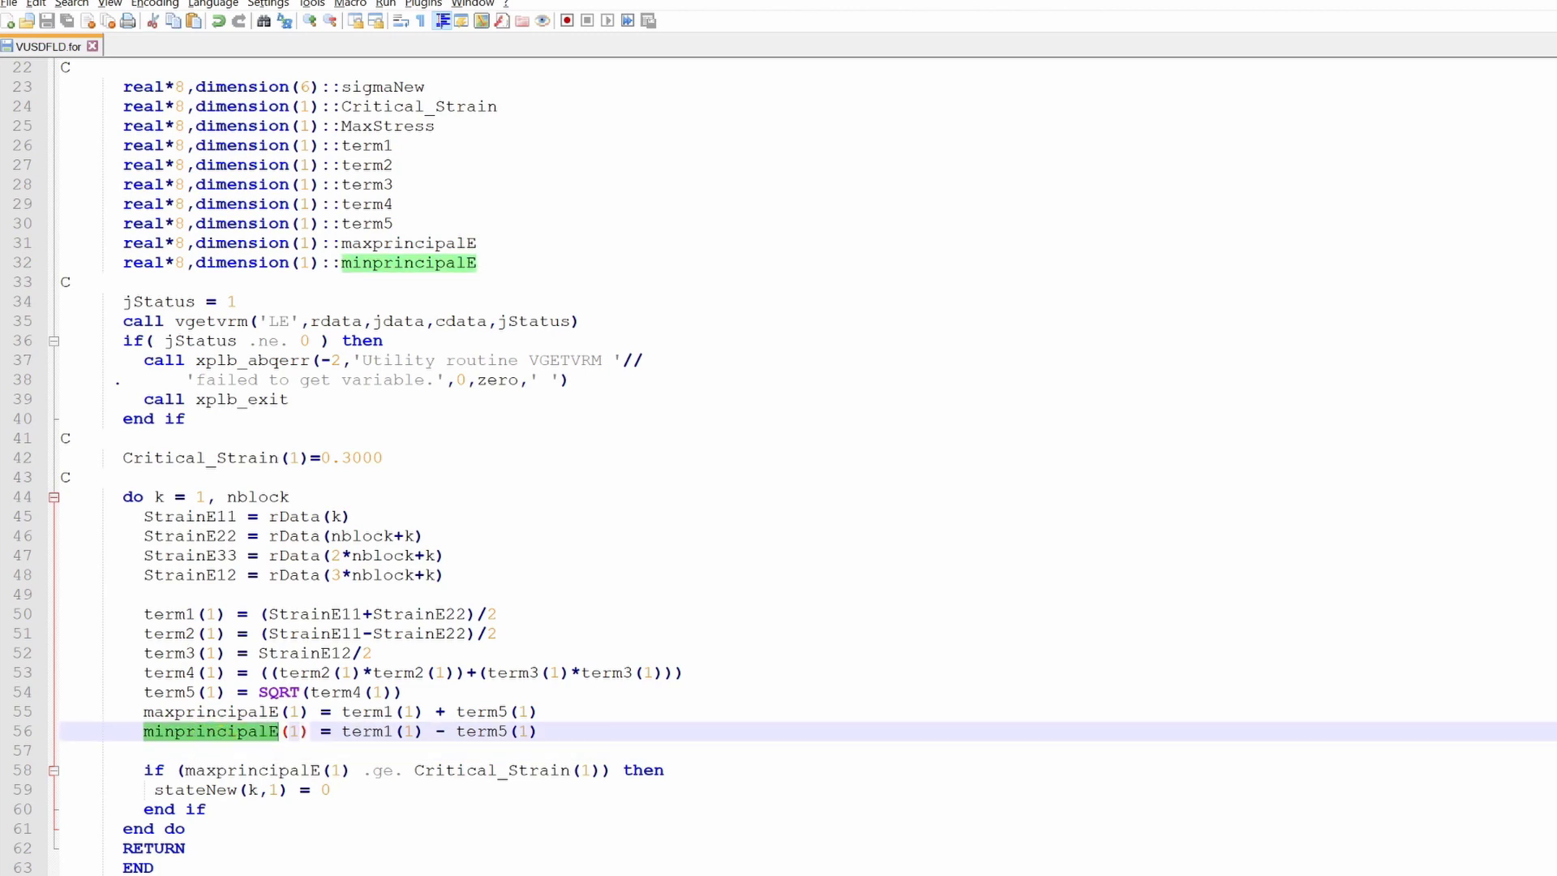
Compare the Critical_Strain assignment in the code with the critical strain on the PowerPoint slide, and return to the code.
double_click(260, 461)
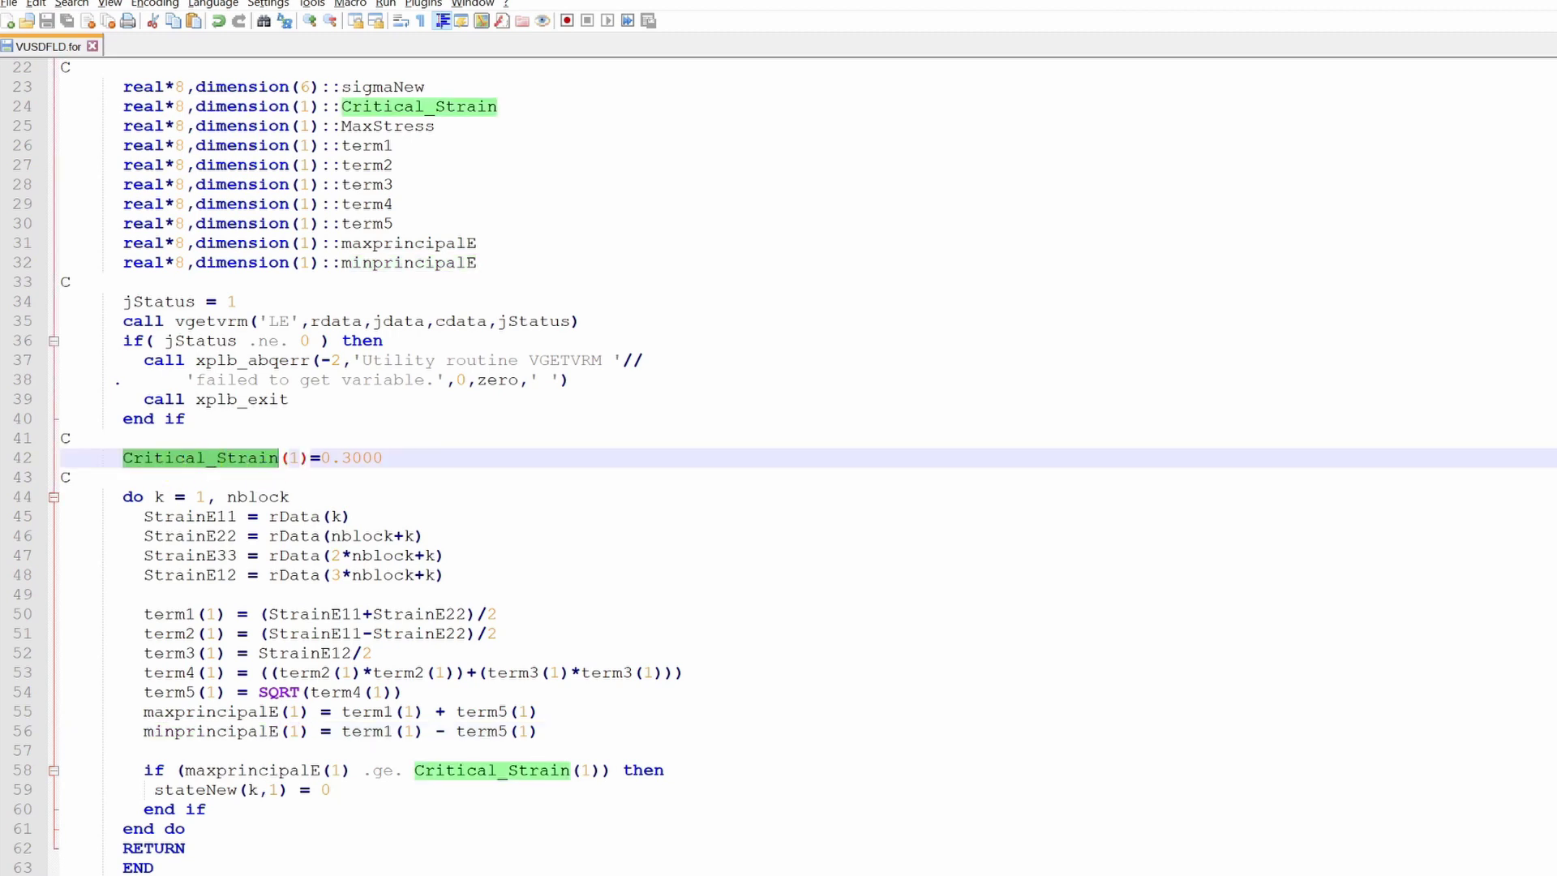
key("alt+Tab")
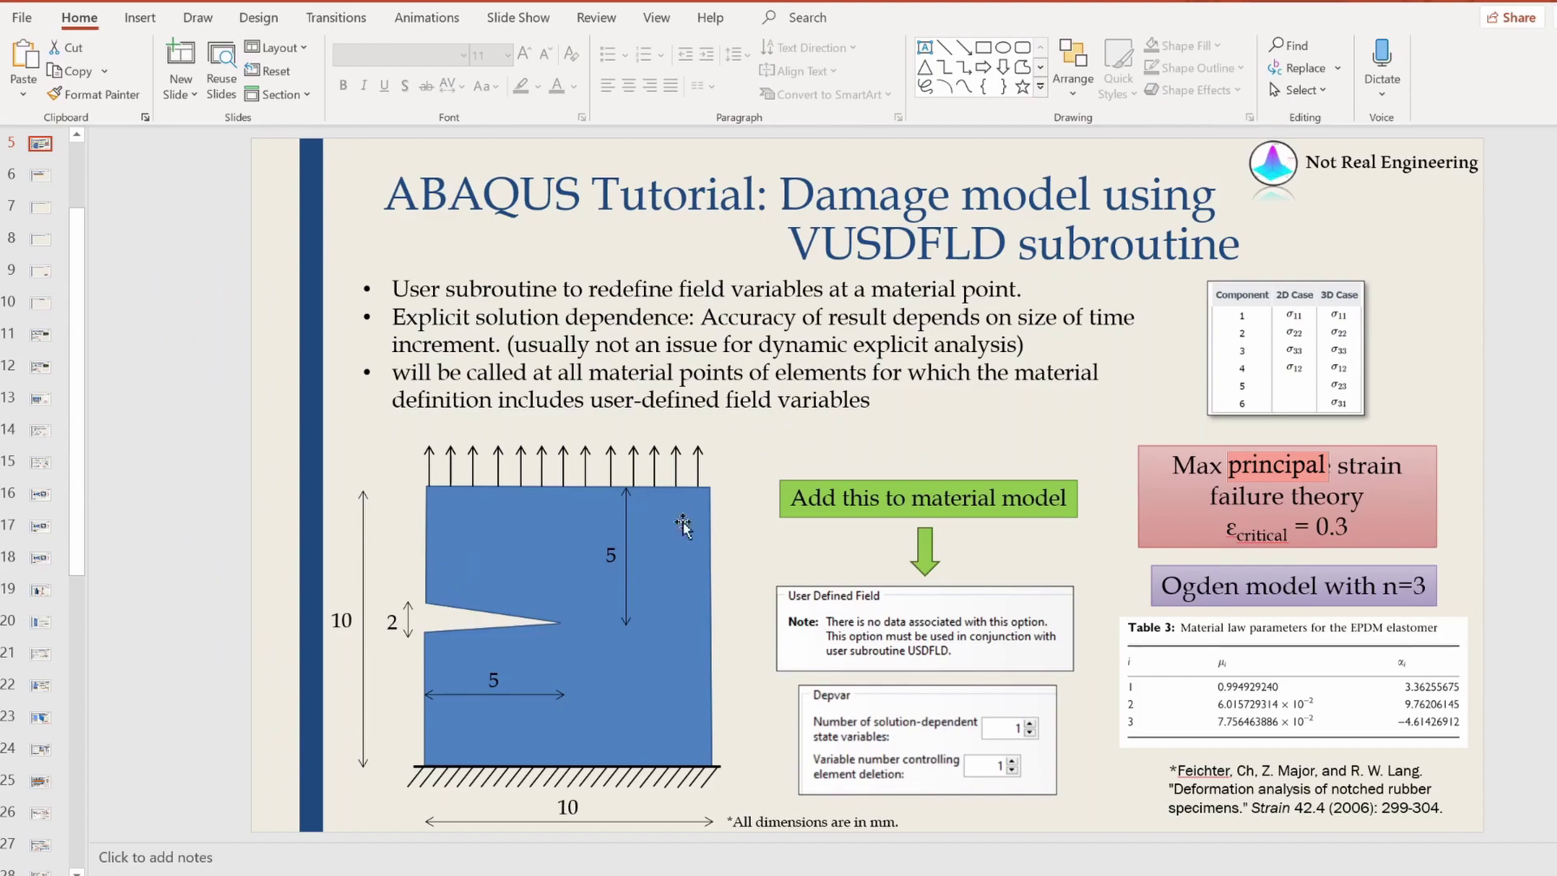
key("alt+Tab")
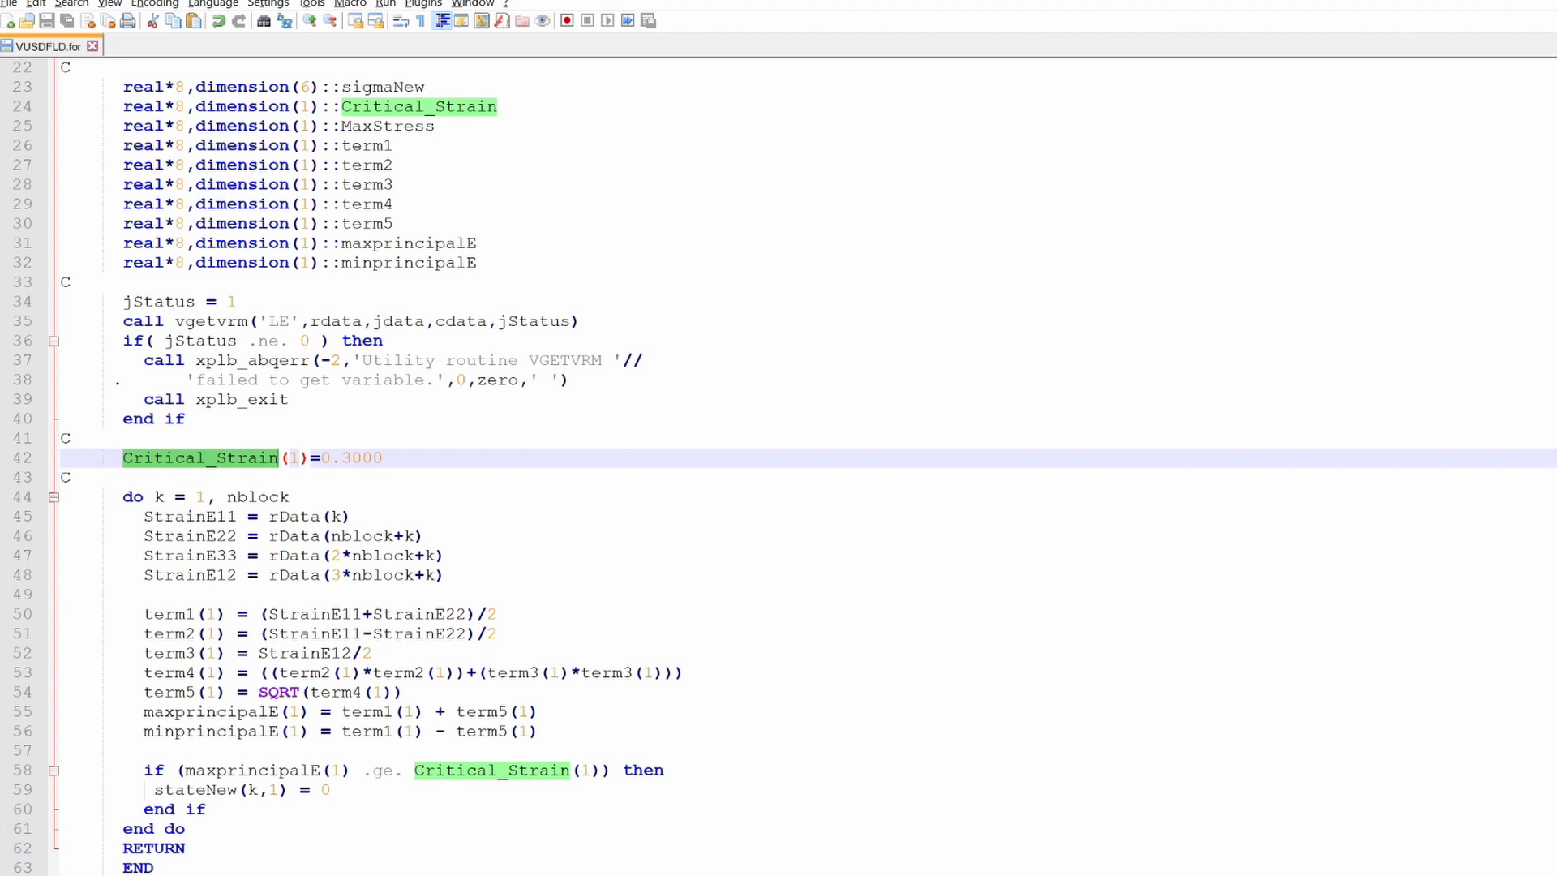
Examine the stateNew(k,1) assignment inside the critical strain condition and the 'LE' variable requested by vgetvrm.
double_click(194, 789)
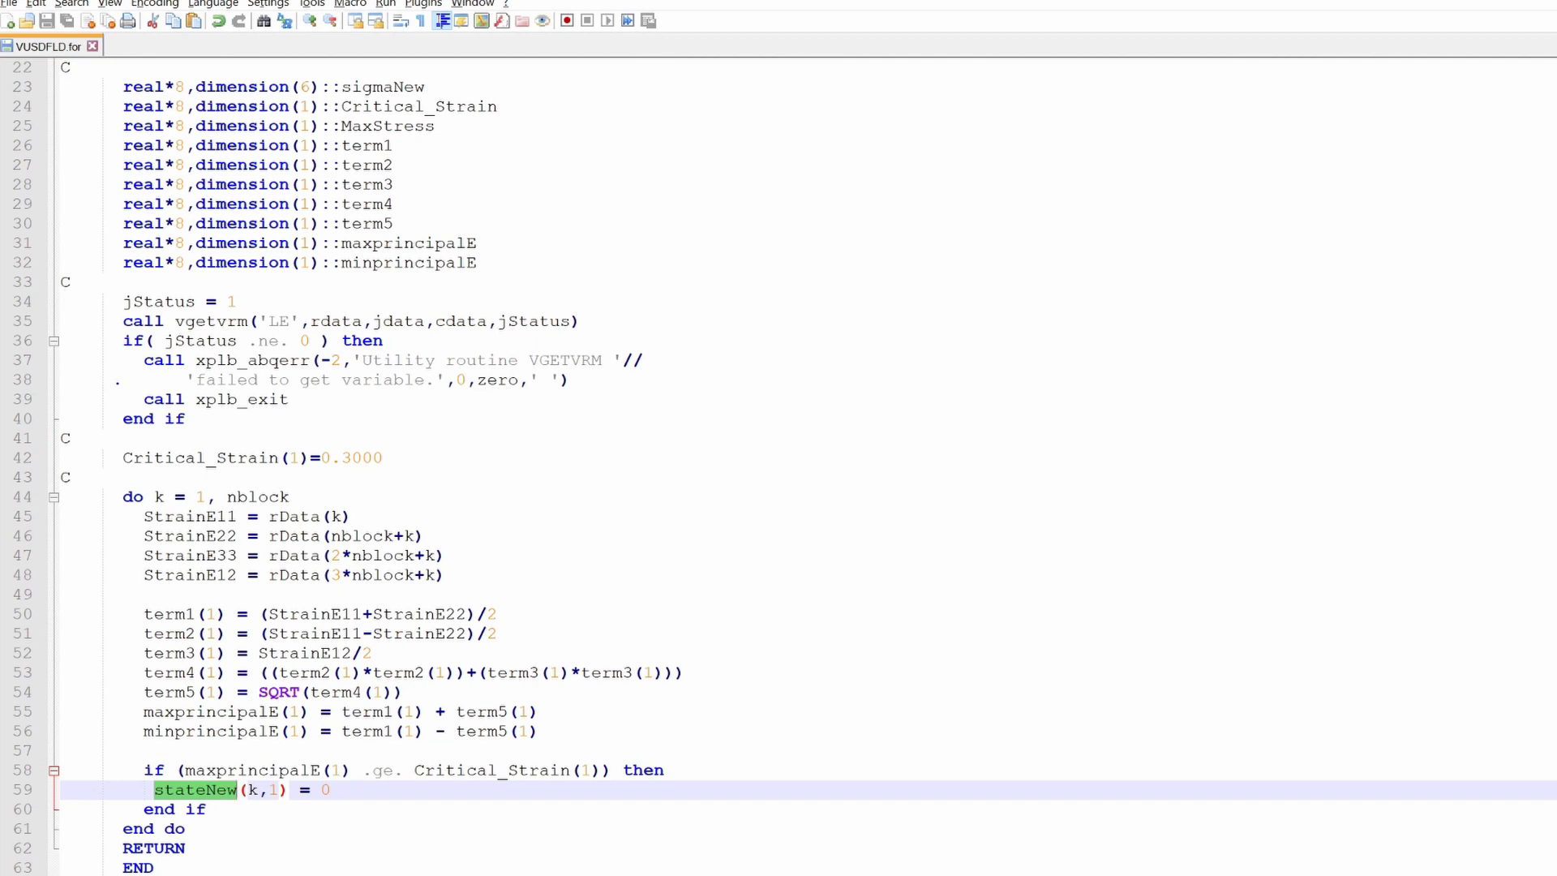
left_click(144, 750)
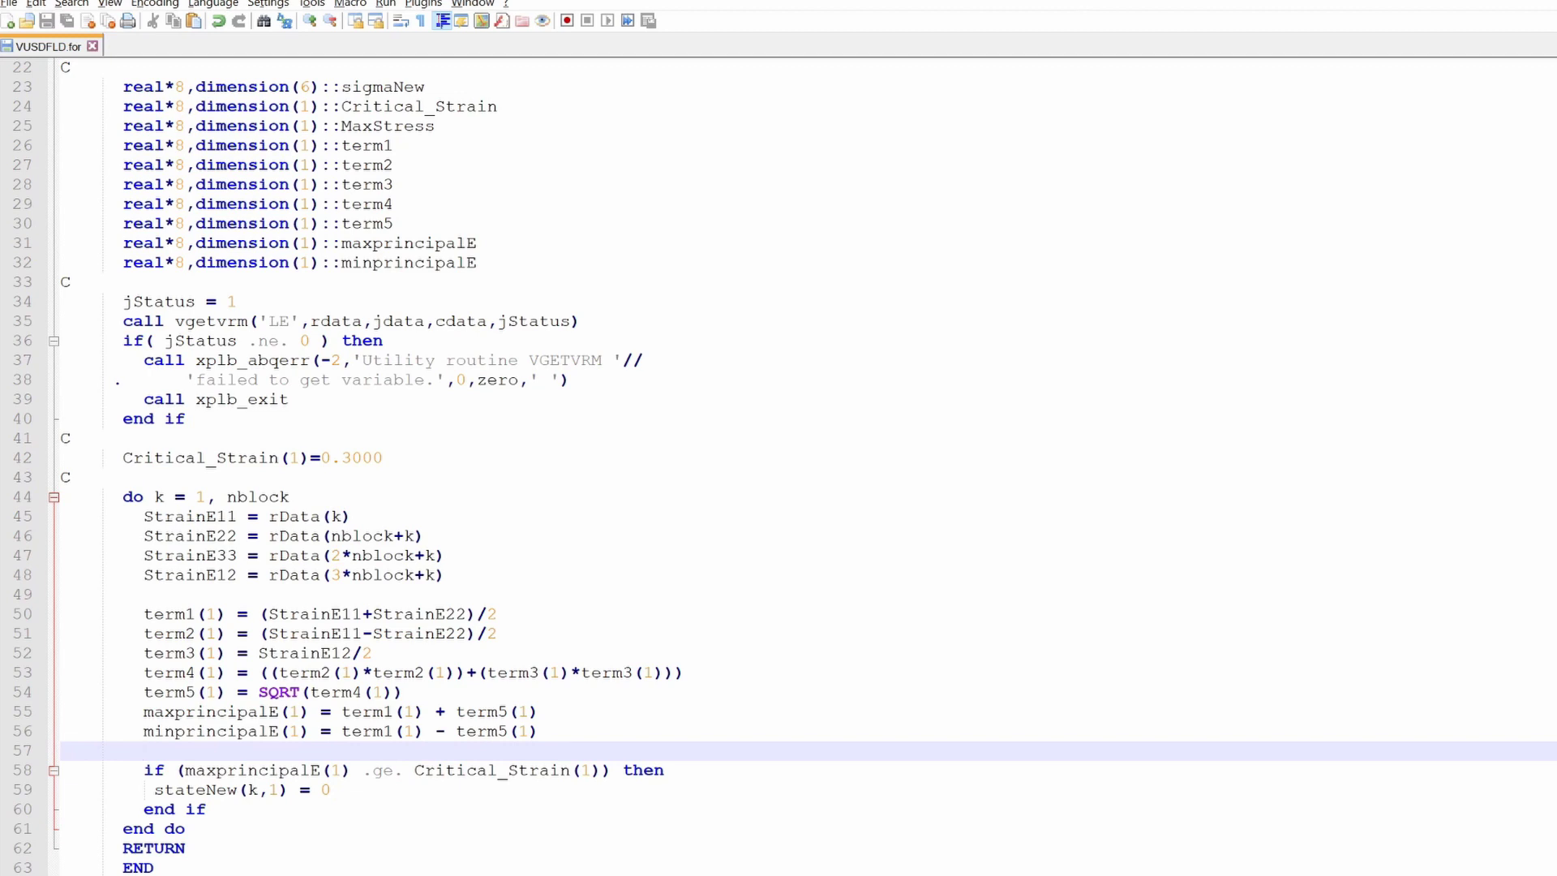
key("Down")
key("Down")
key("Home")
key("shift+End")
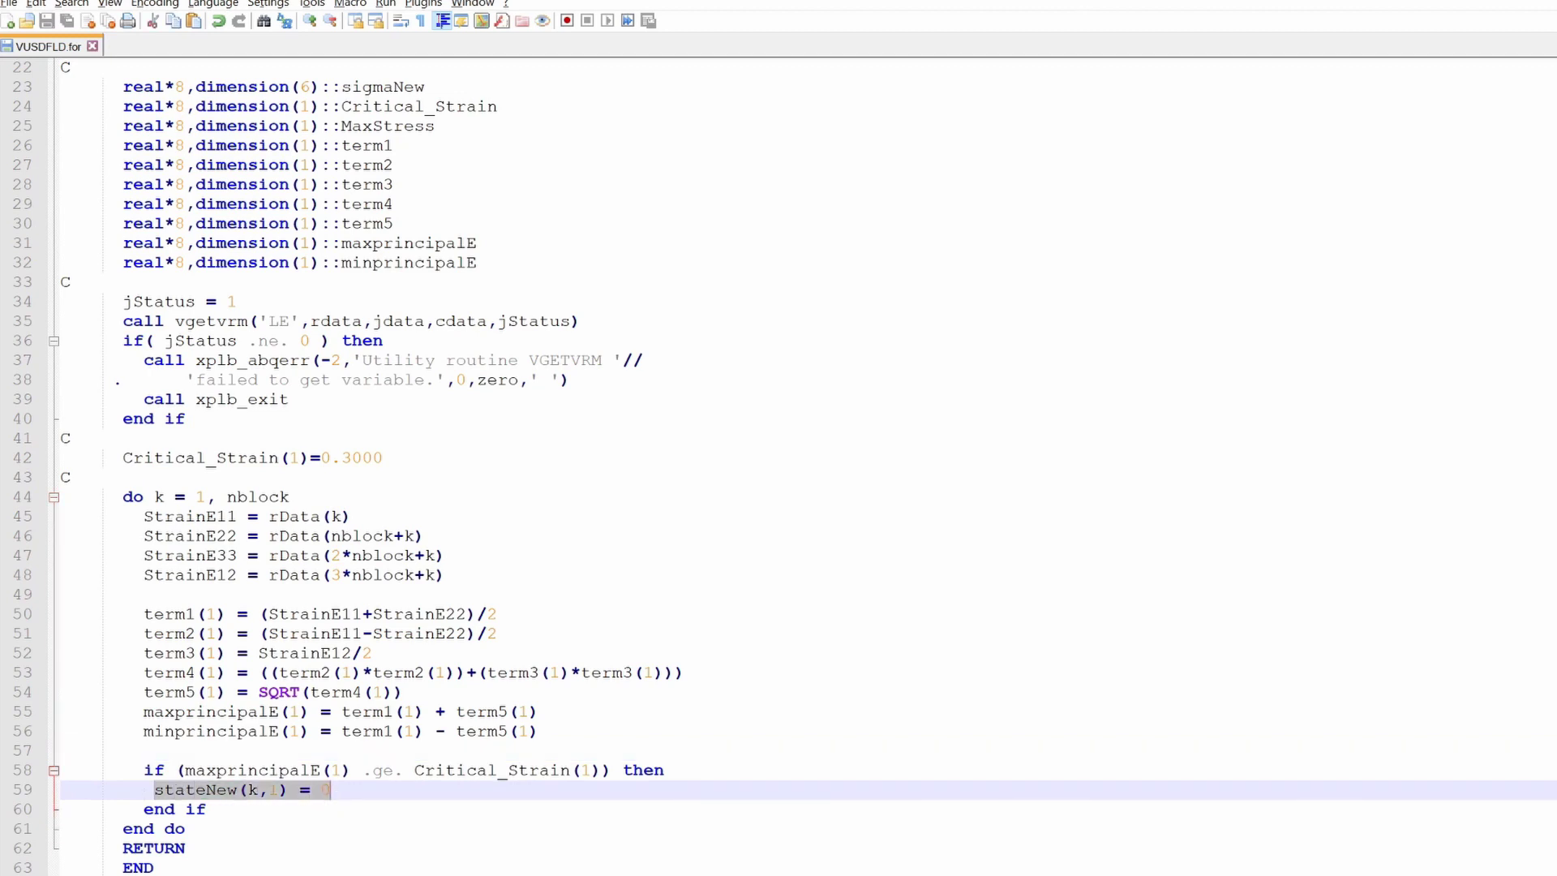
left_click(143, 750)
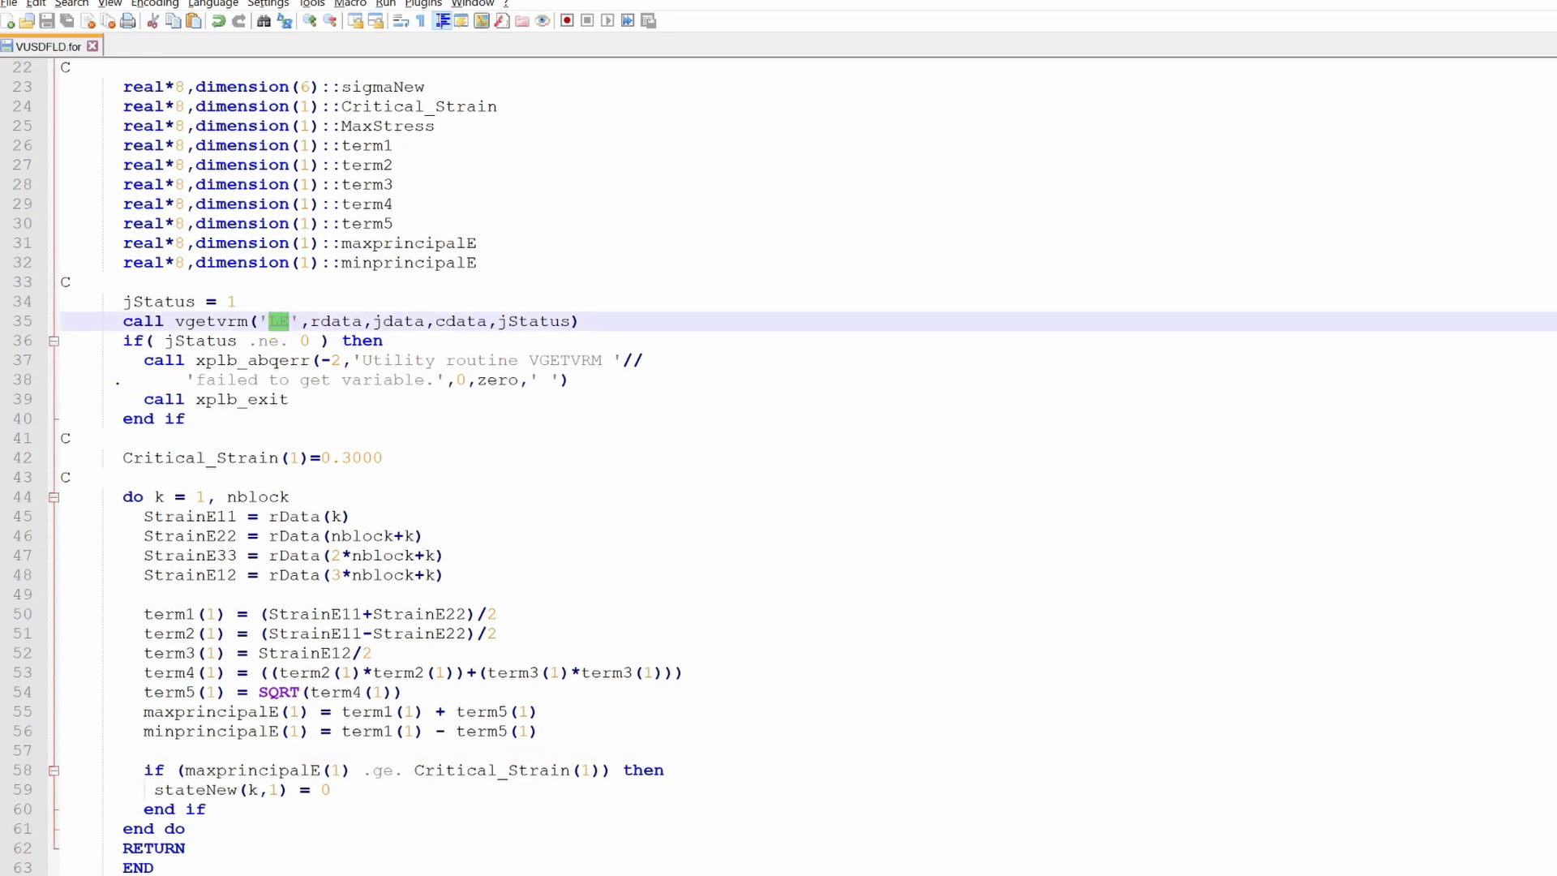
left_click(207, 808)
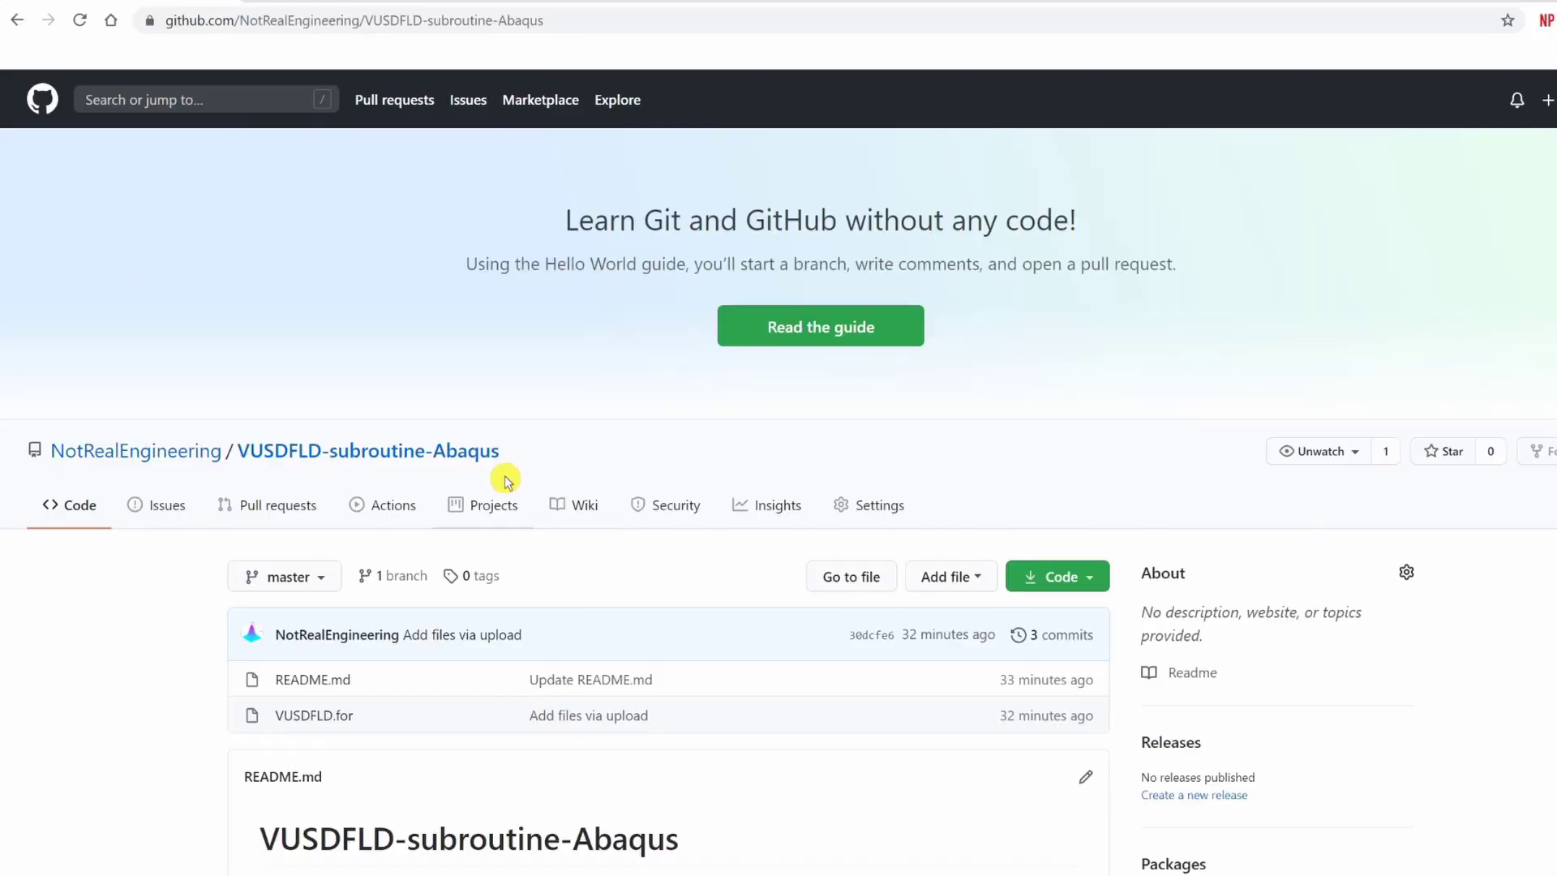
Open VUSDFLD.for in the VUSDFLD-subroutine-Abaqus repository on GitHub and look through its code.
left_click(302, 728)
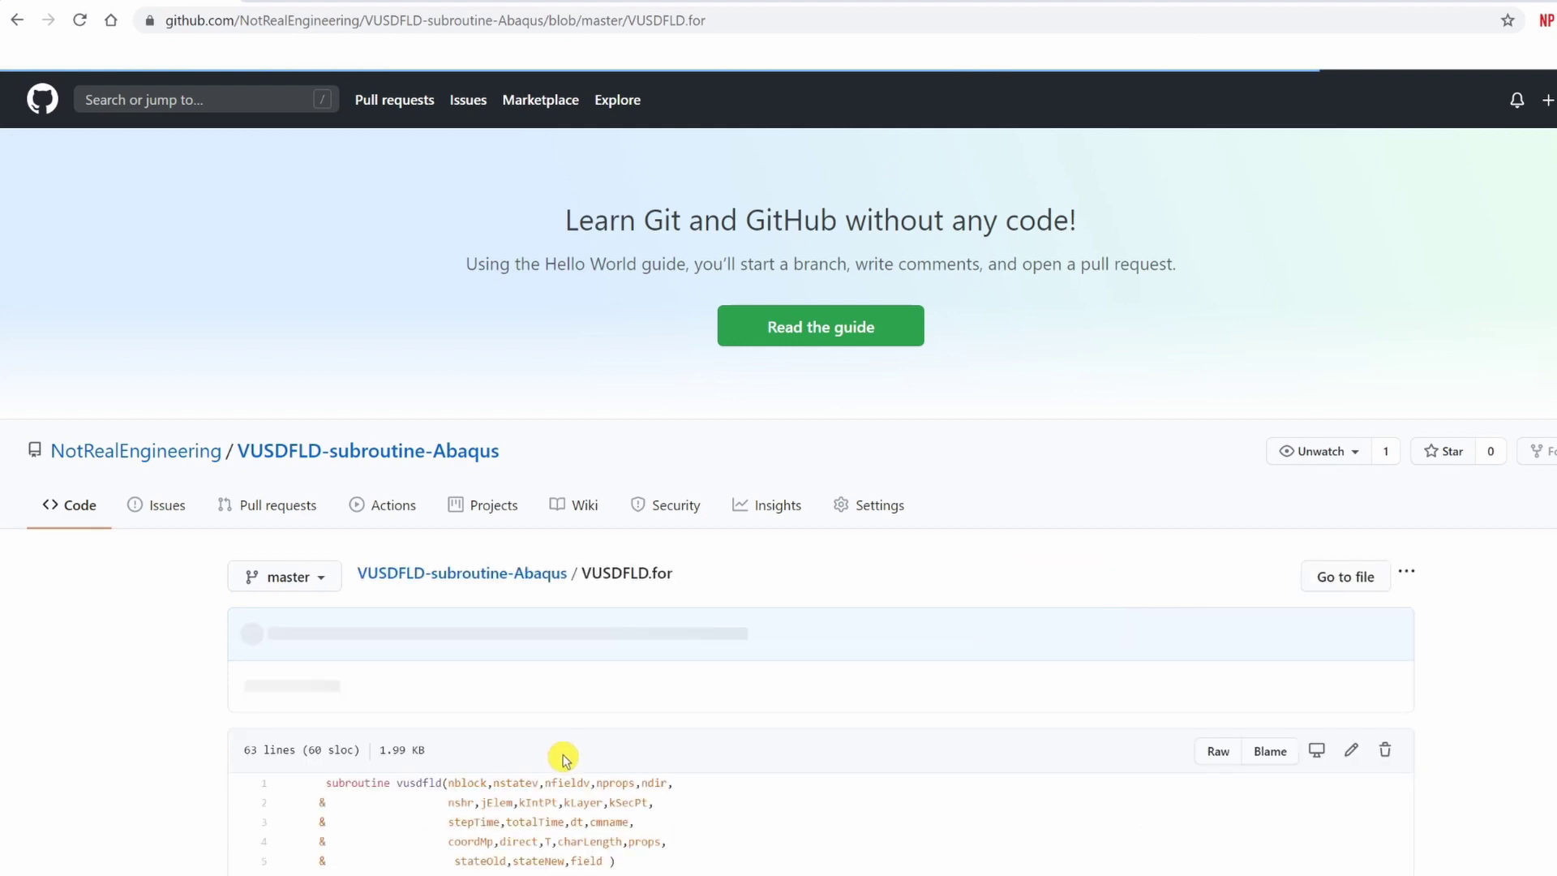
scroll(606, 750, "down", 5)
scroll(607, 750, "up", 10)
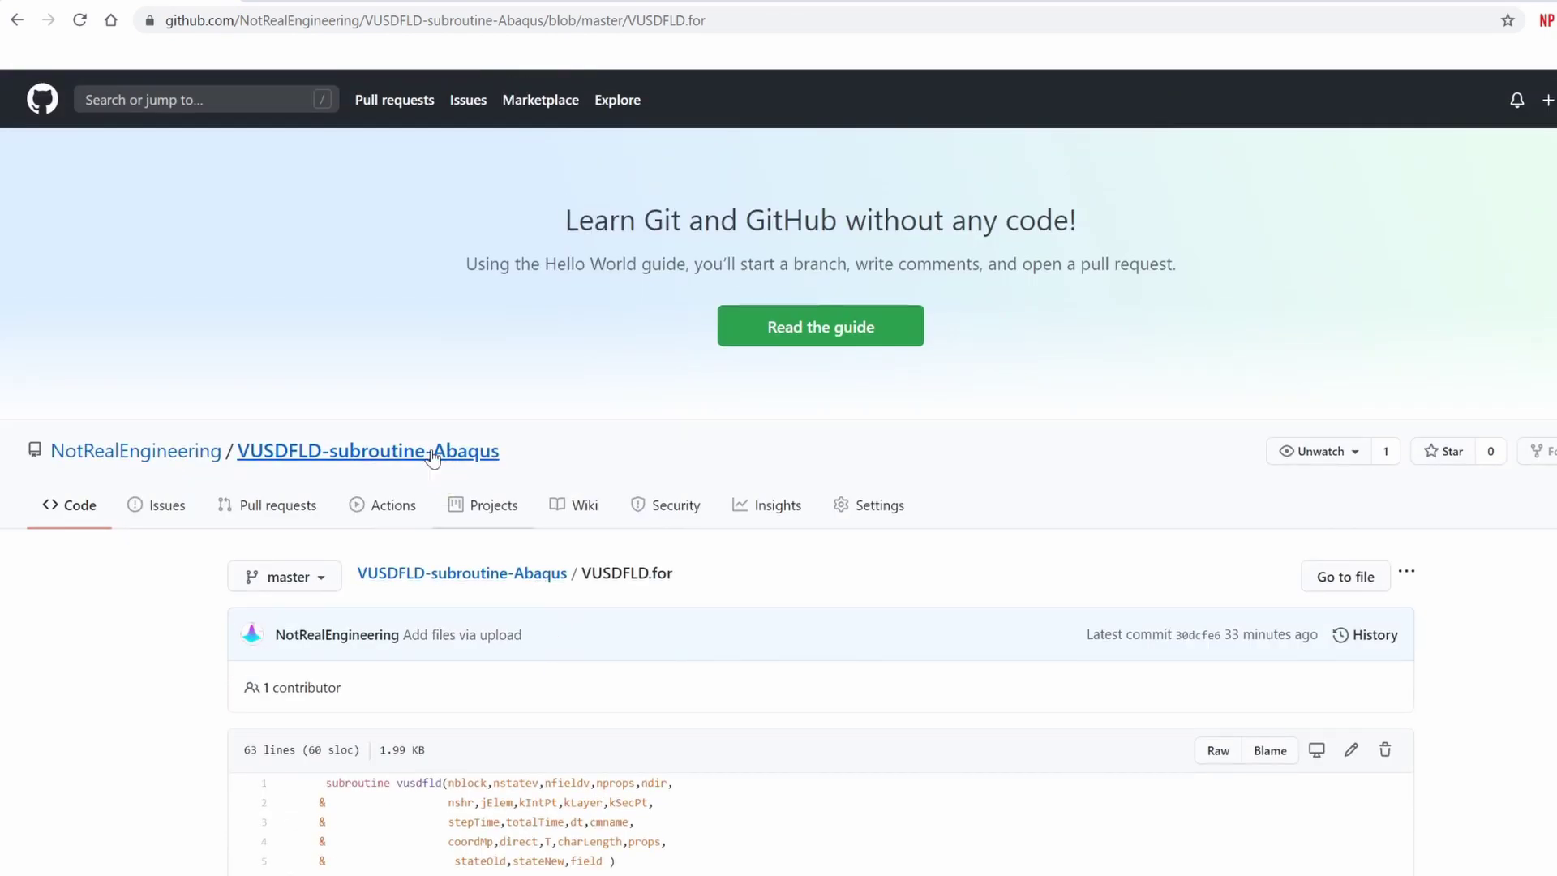
Return to the main page of the VUSDFLD-subroutine-Abaqus repository and download it as a ZIP file.
left_click(432, 452)
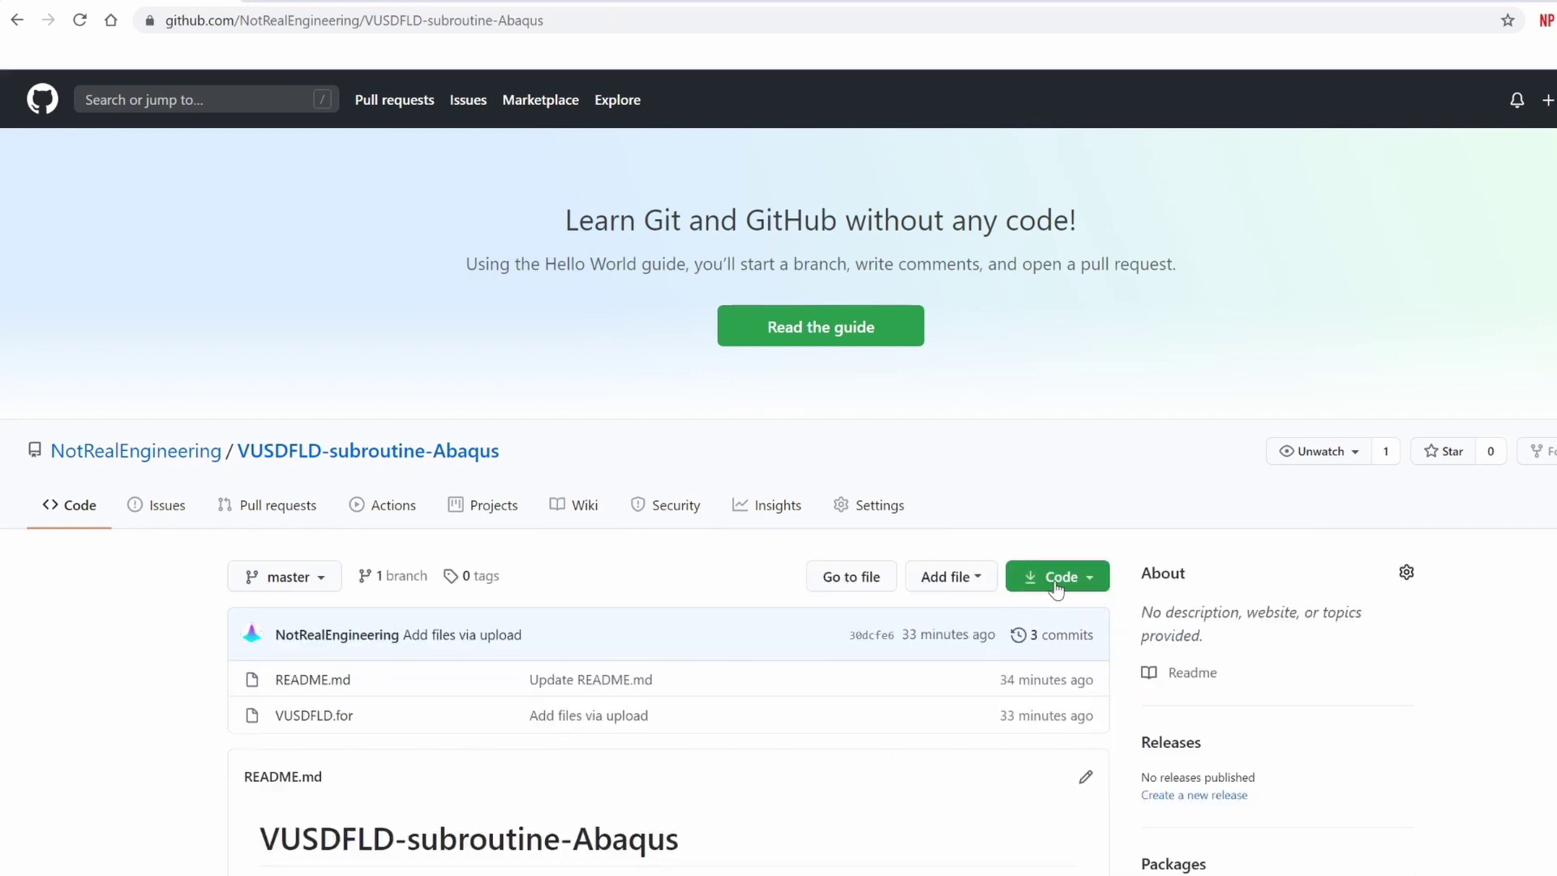
left_click(1085, 588)
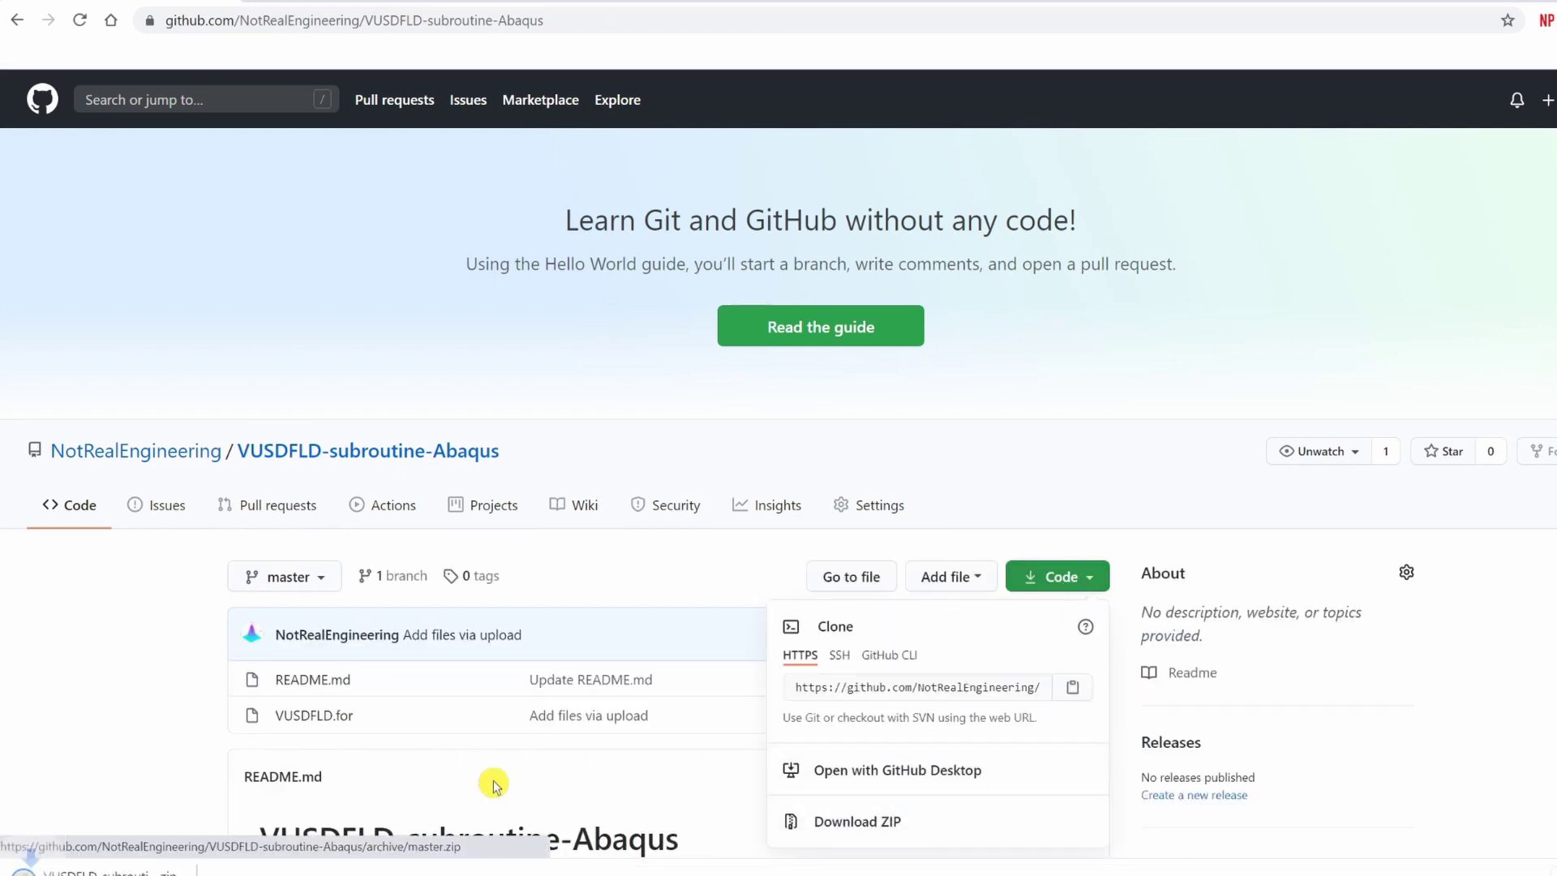
left_click(144, 855)
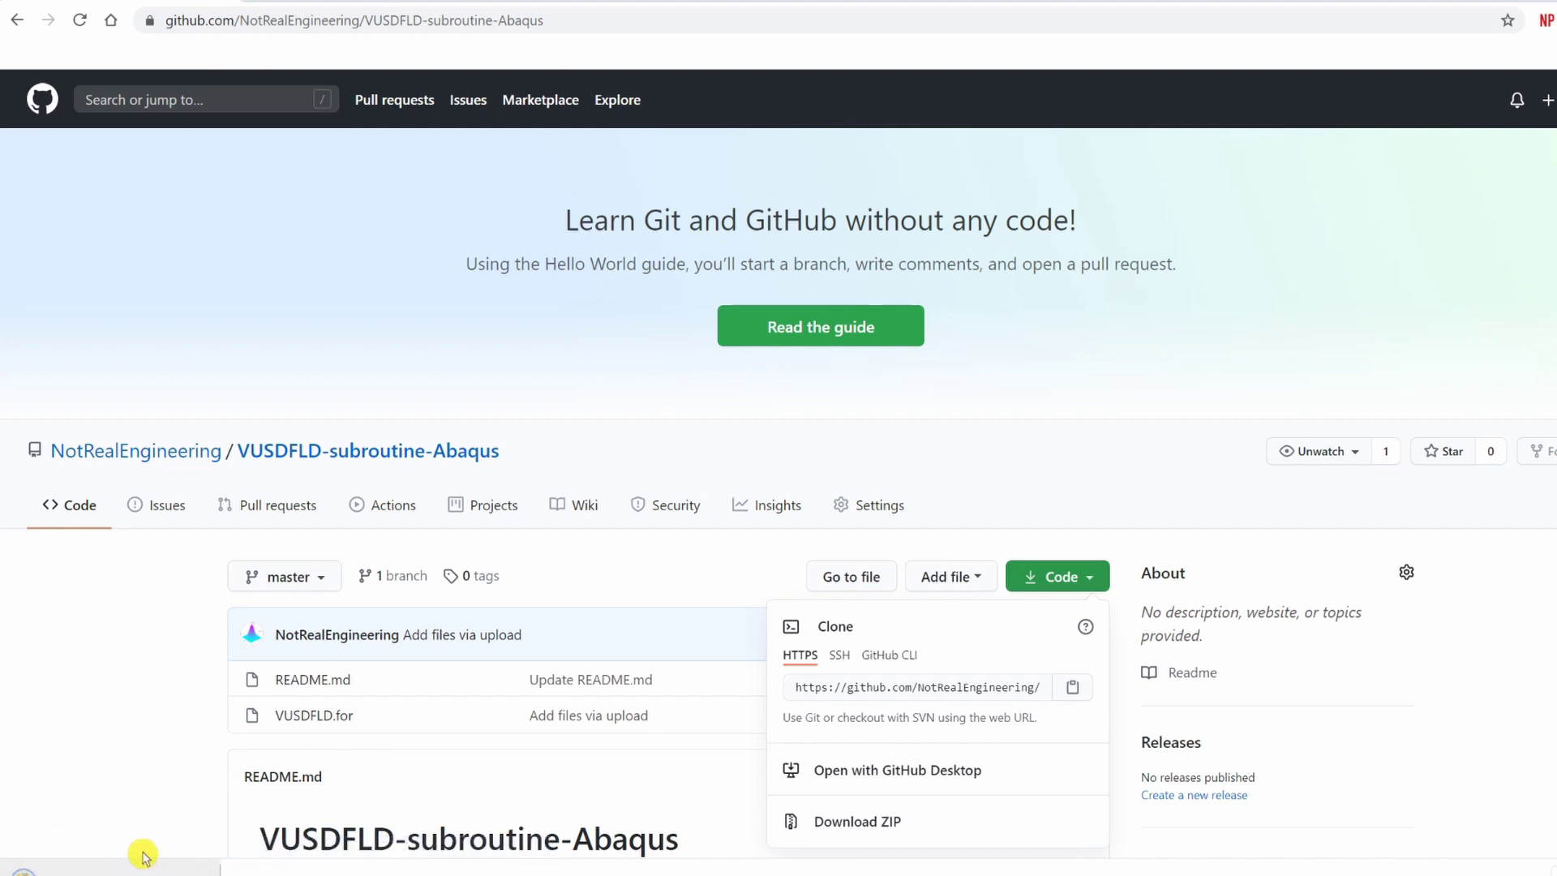
left_click(90, 683)
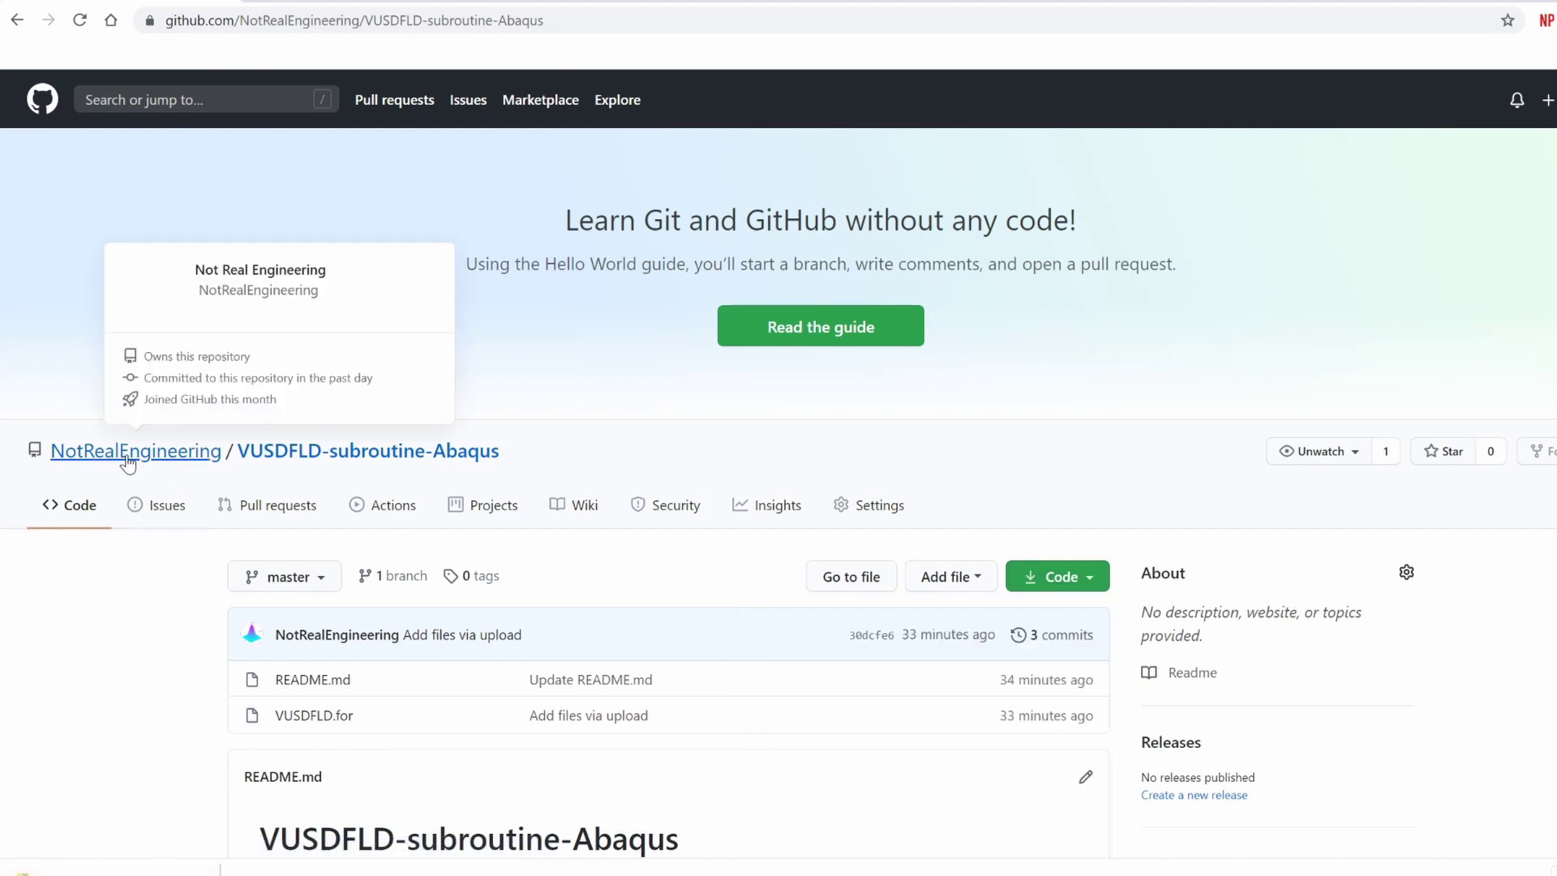
left_click(152, 462)
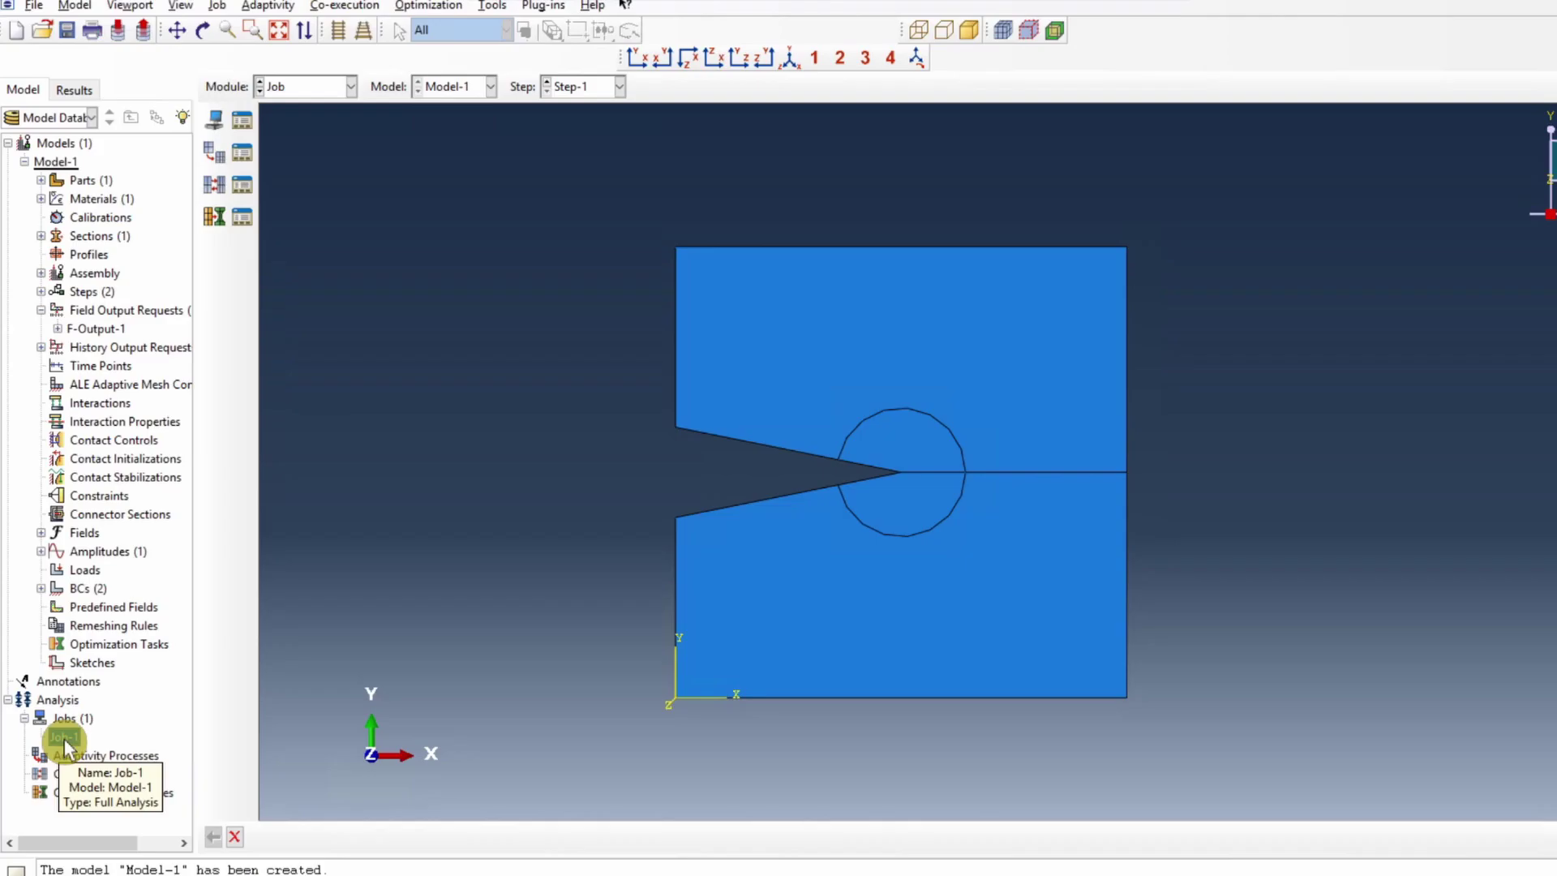
Submit Job-1 in Abaqus/CAE, allowing its existing job files to be overwritten, and close the job monitor after the run.
right_click(57, 737)
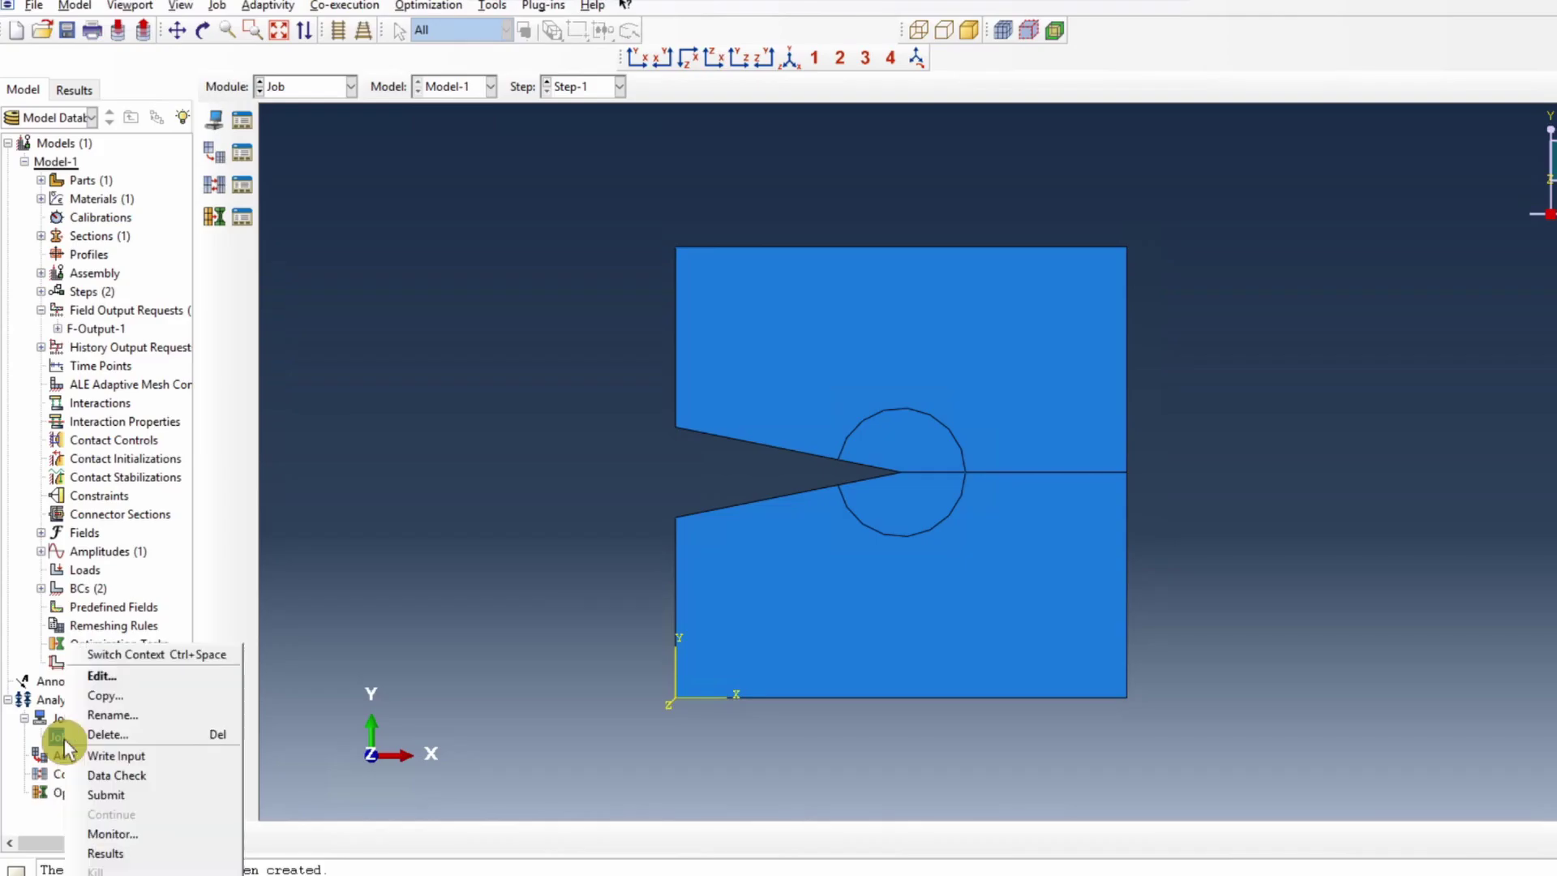
left_click(110, 798)
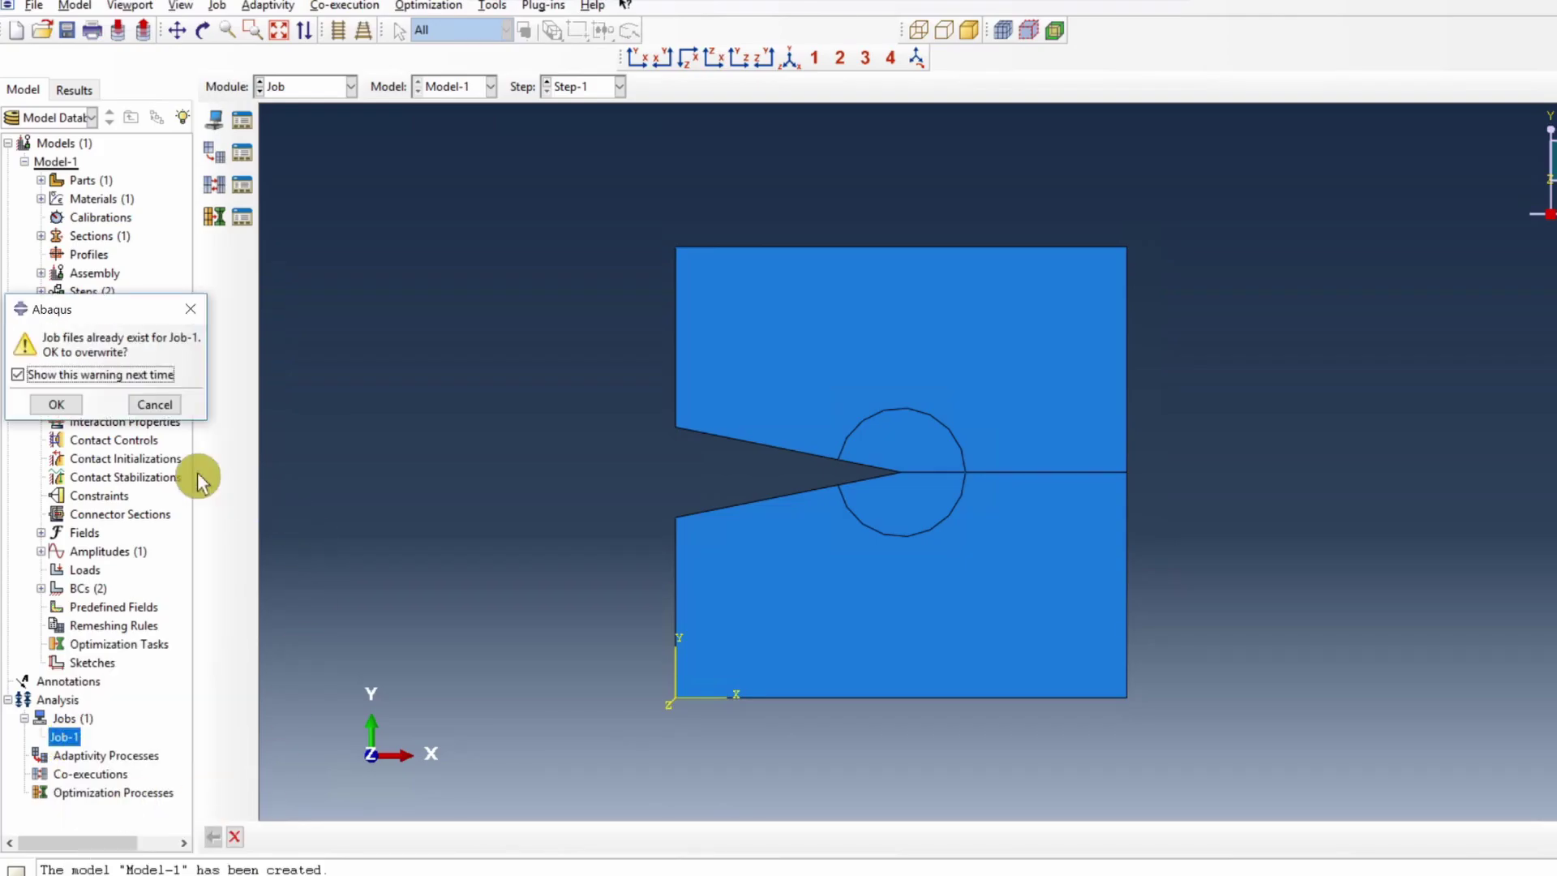
left_click(62, 405)
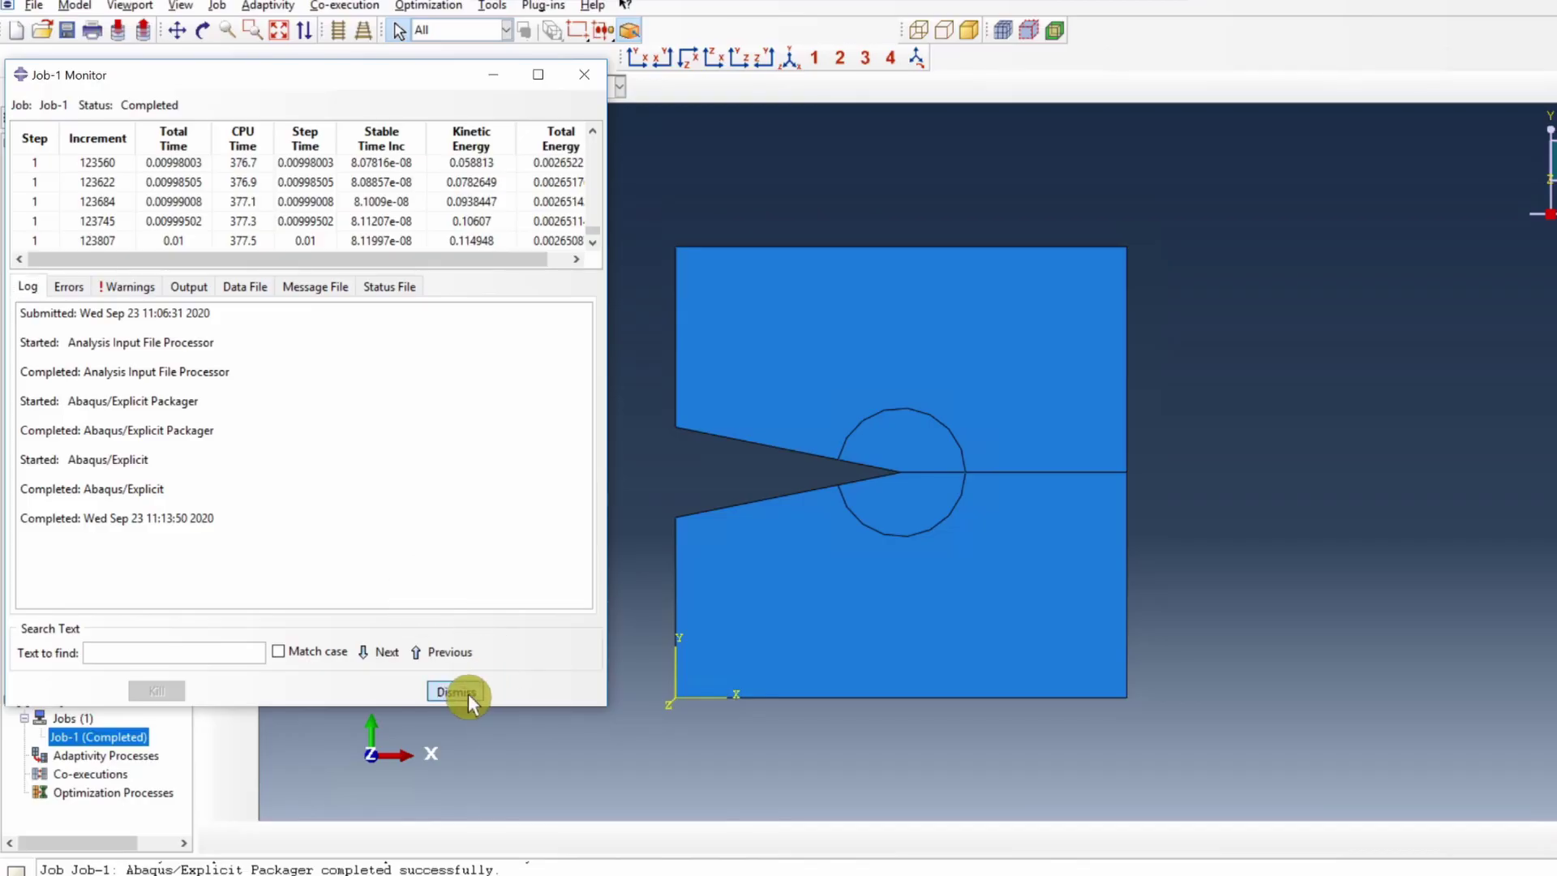
left_click(469, 694)
Open the results of the completed Job-1 and plot the S, Mises contours on the deformed plate.
right_click(123, 738)
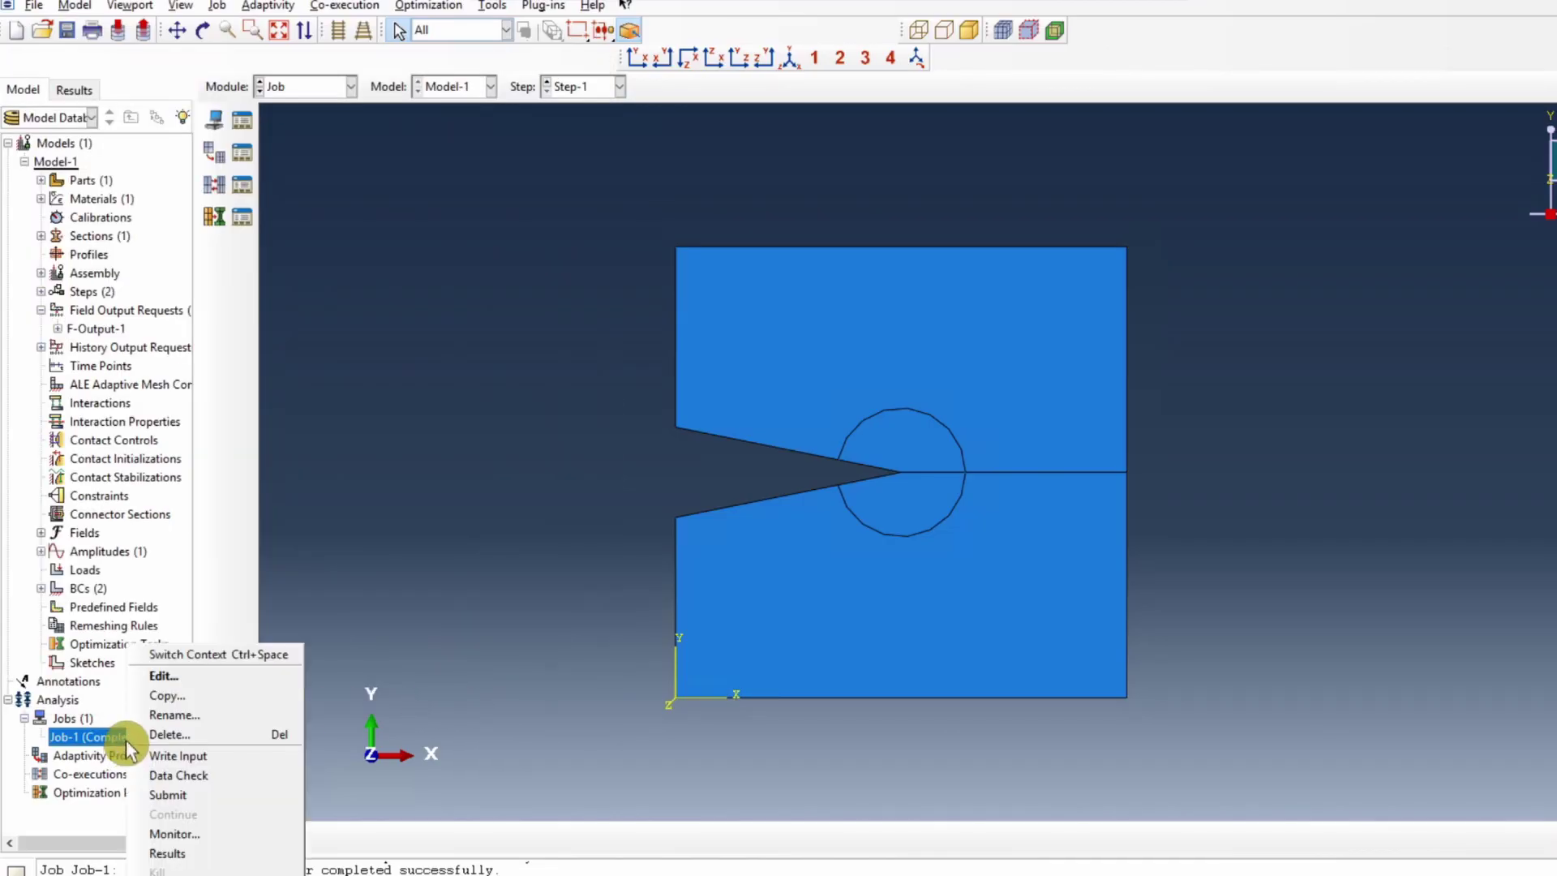
left_click(203, 842)
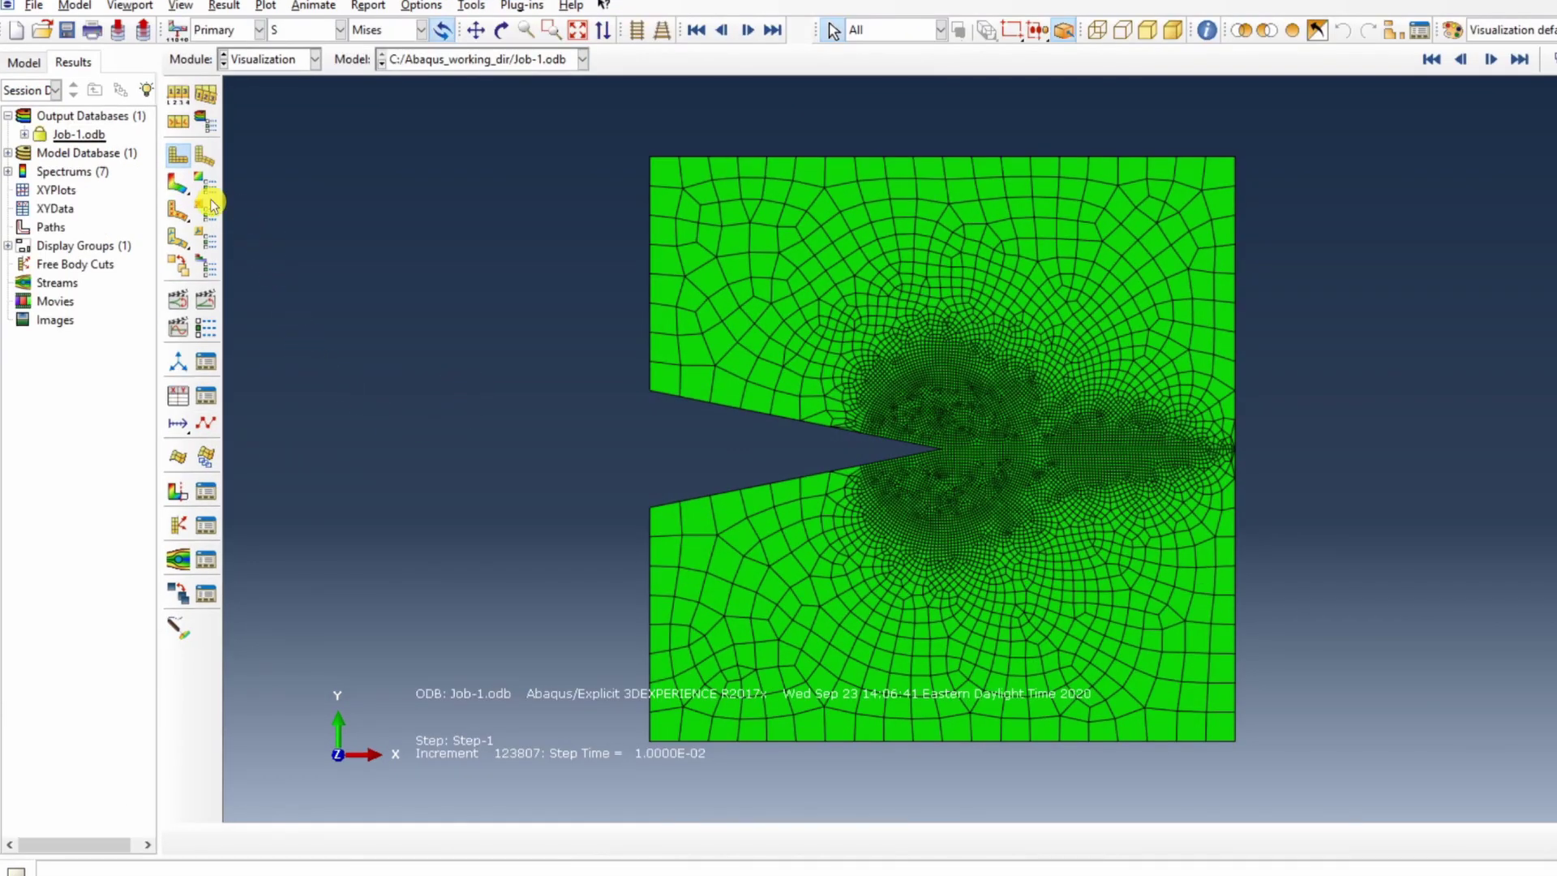
left_click(178, 183)
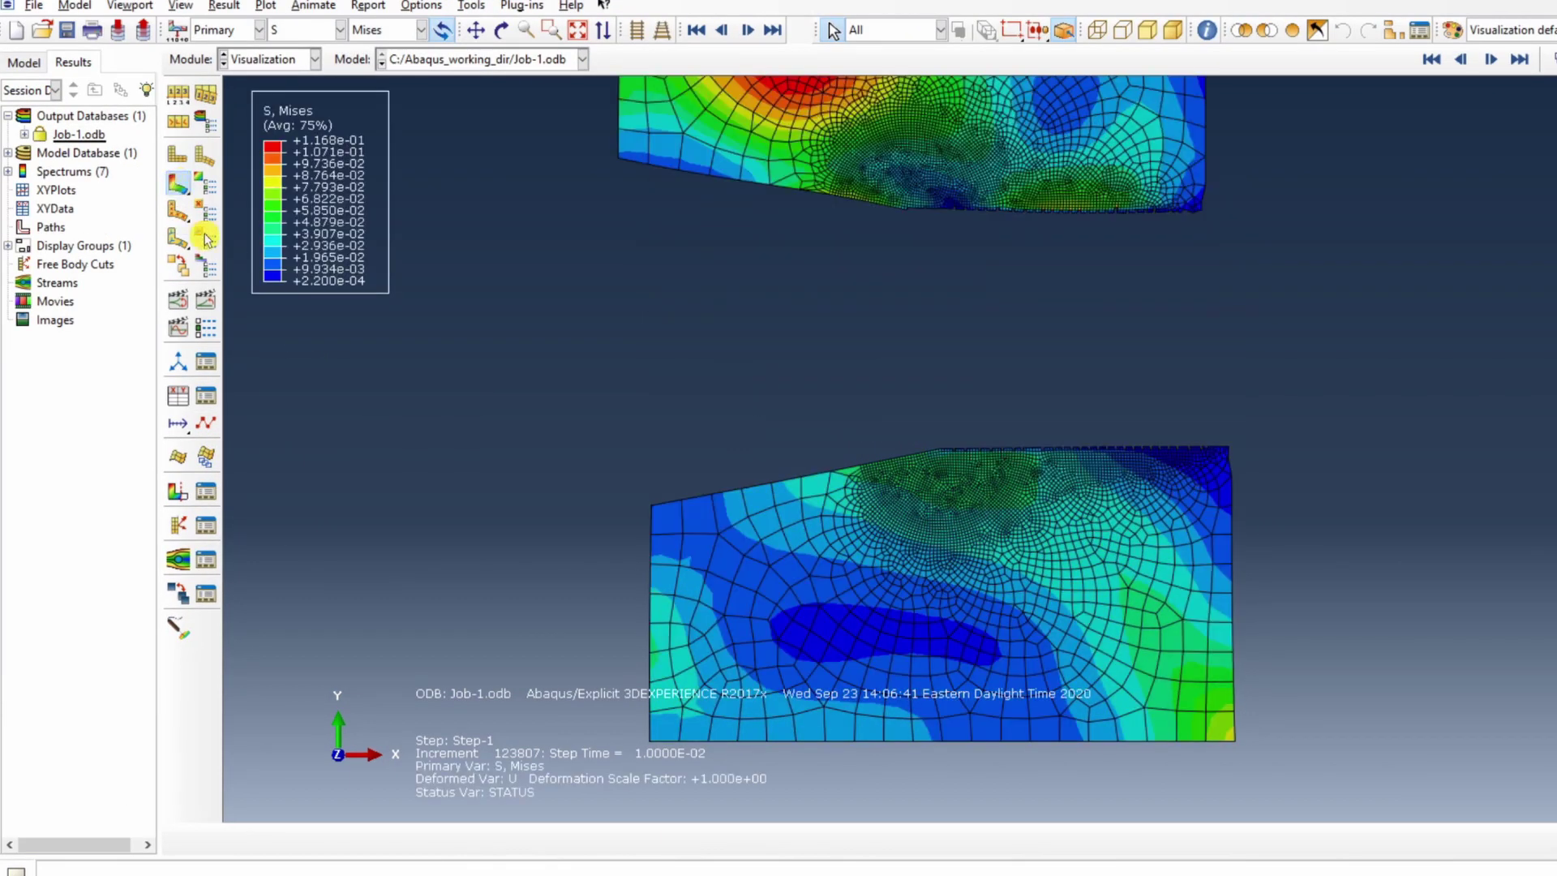
Fit both halves of the deformed plate in view and animate the Mises stress contours over the time history.
scroll(1022, 734, "down", 3)
scroll(1070, 579, "up", 3)
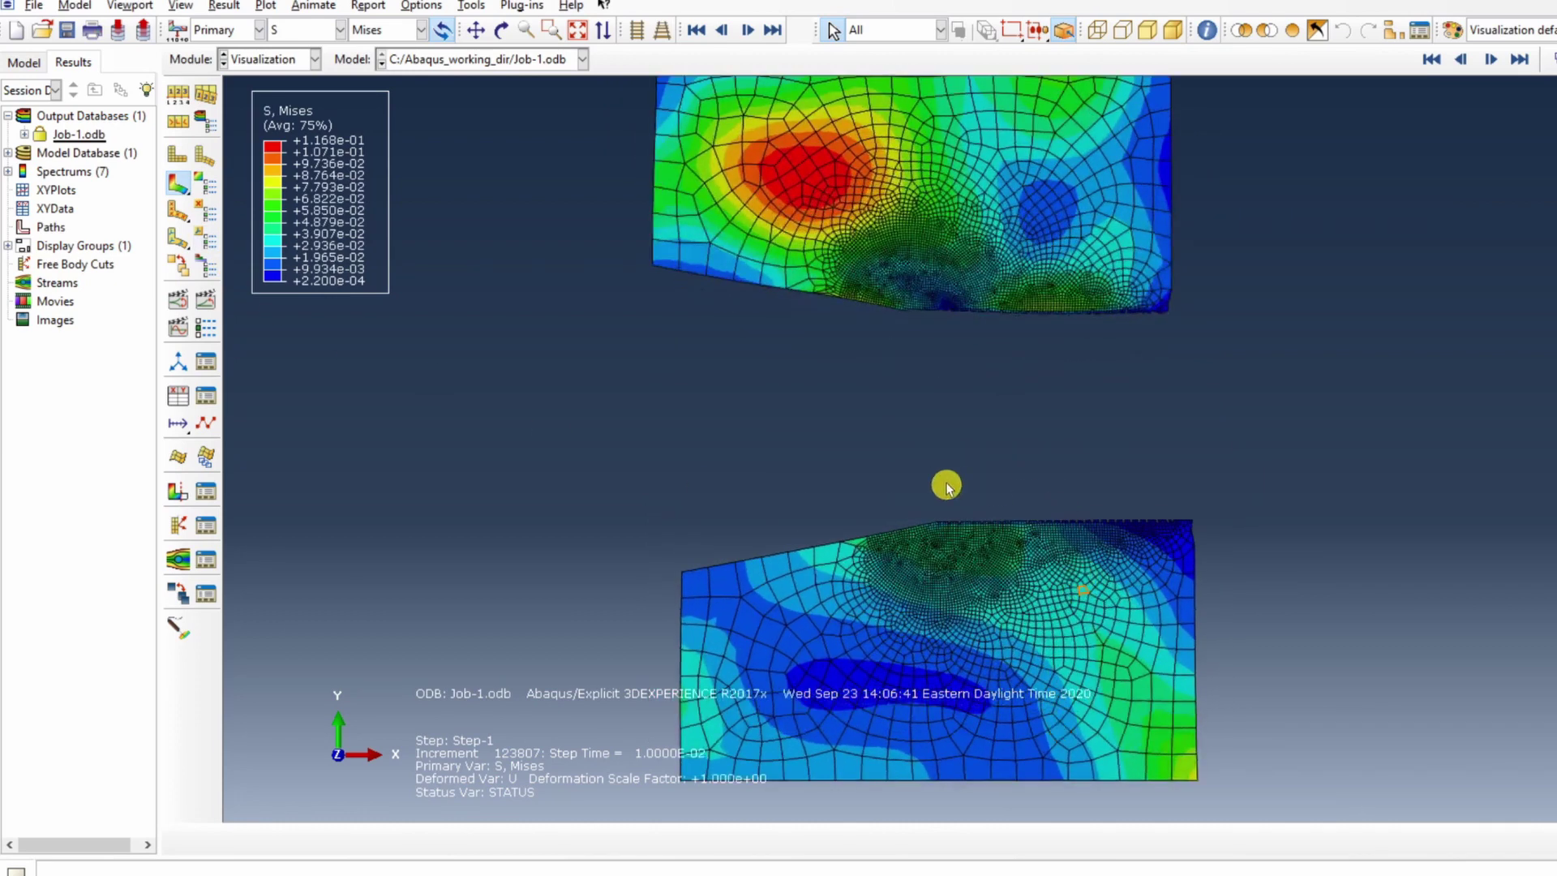
scroll(1113, 592, "down", 3)
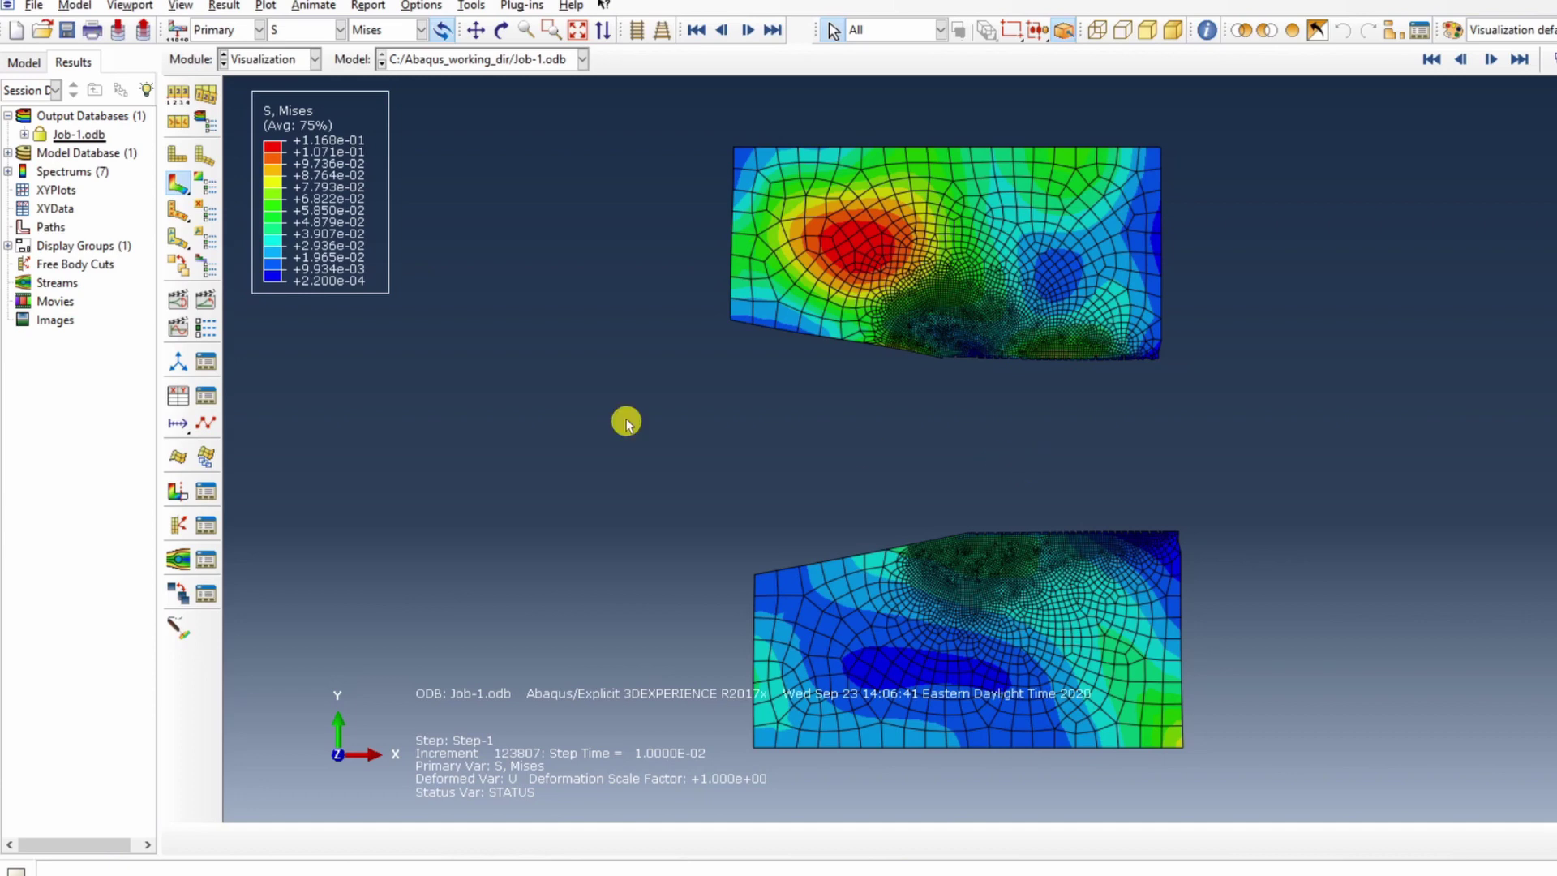
left_click(206, 303)
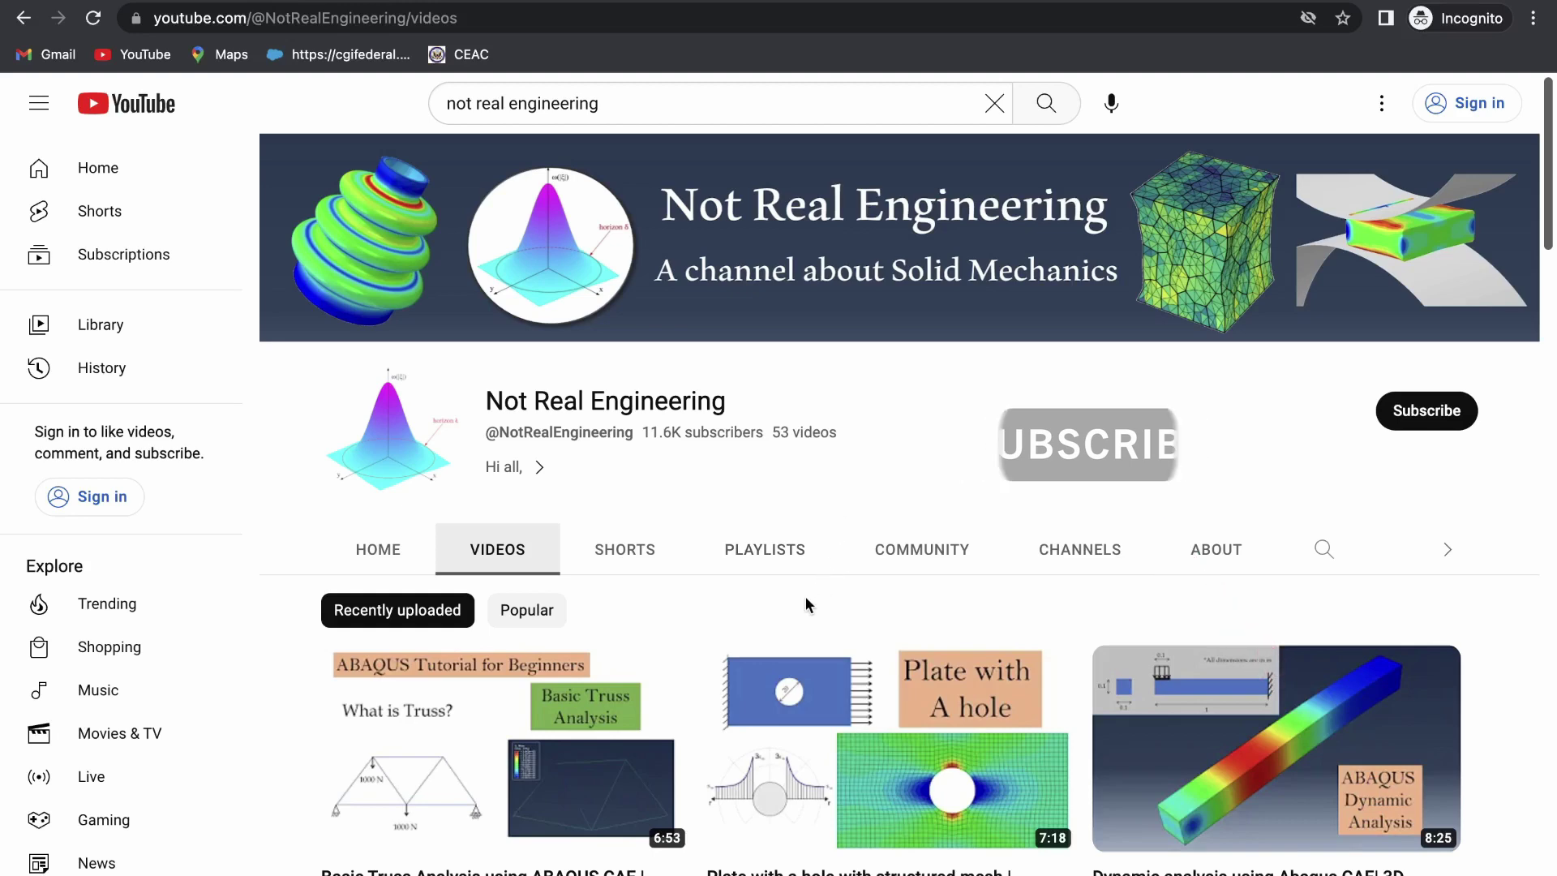
Browse the created playlists of the Not Real Engineering channel on YouTube and open the full ANSYS tutorials playlist.
left_click(777, 568)
scroll(786, 623, "down", 4)
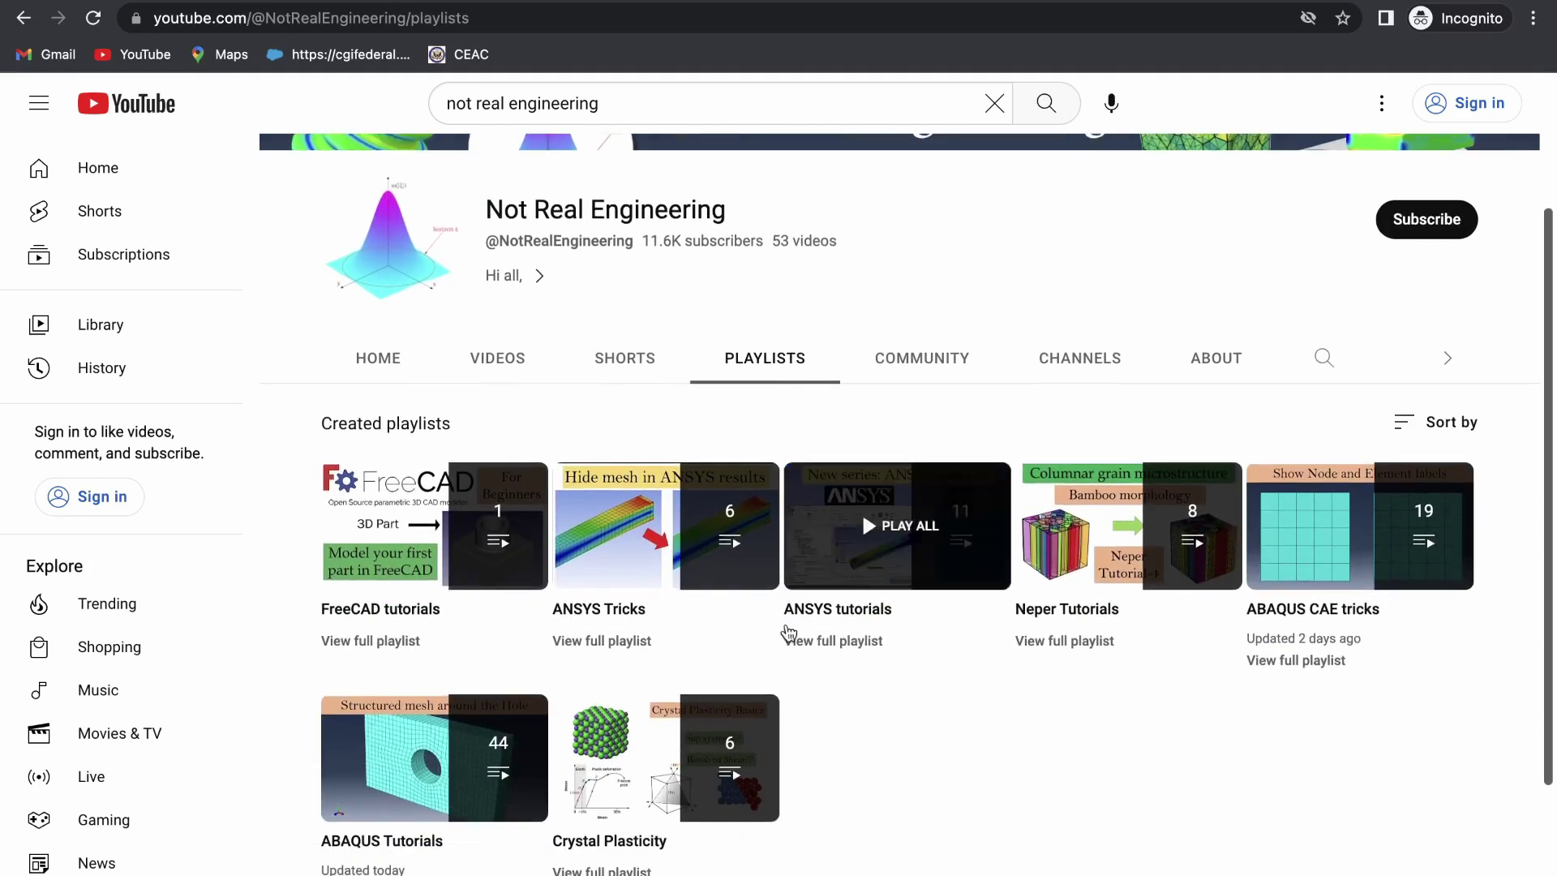
scroll(786, 625, "up", 3)
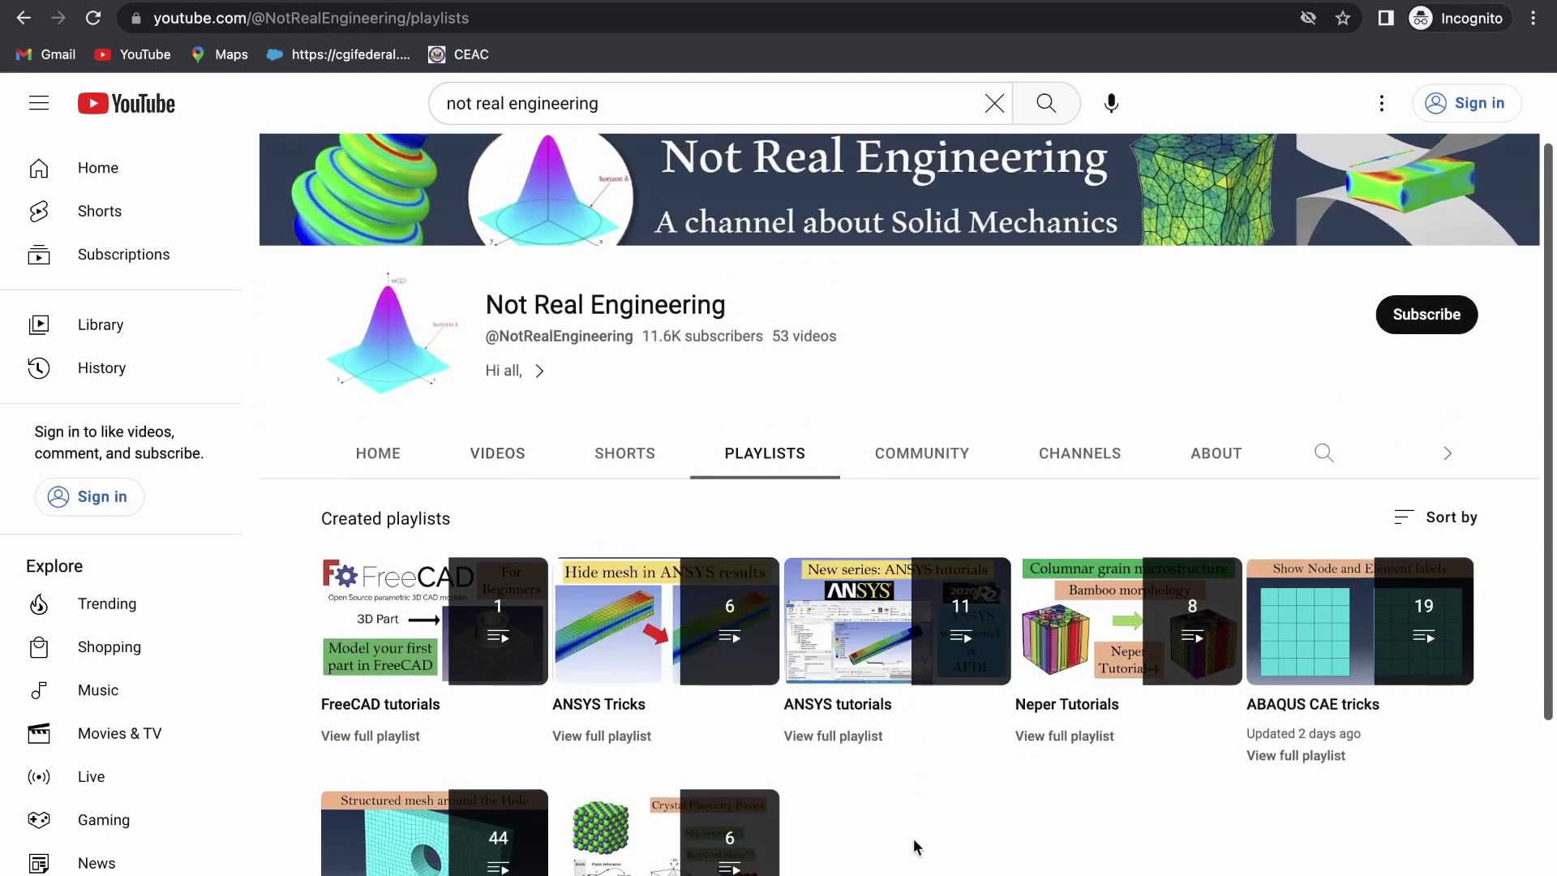
scroll(915, 847, "down", 1)
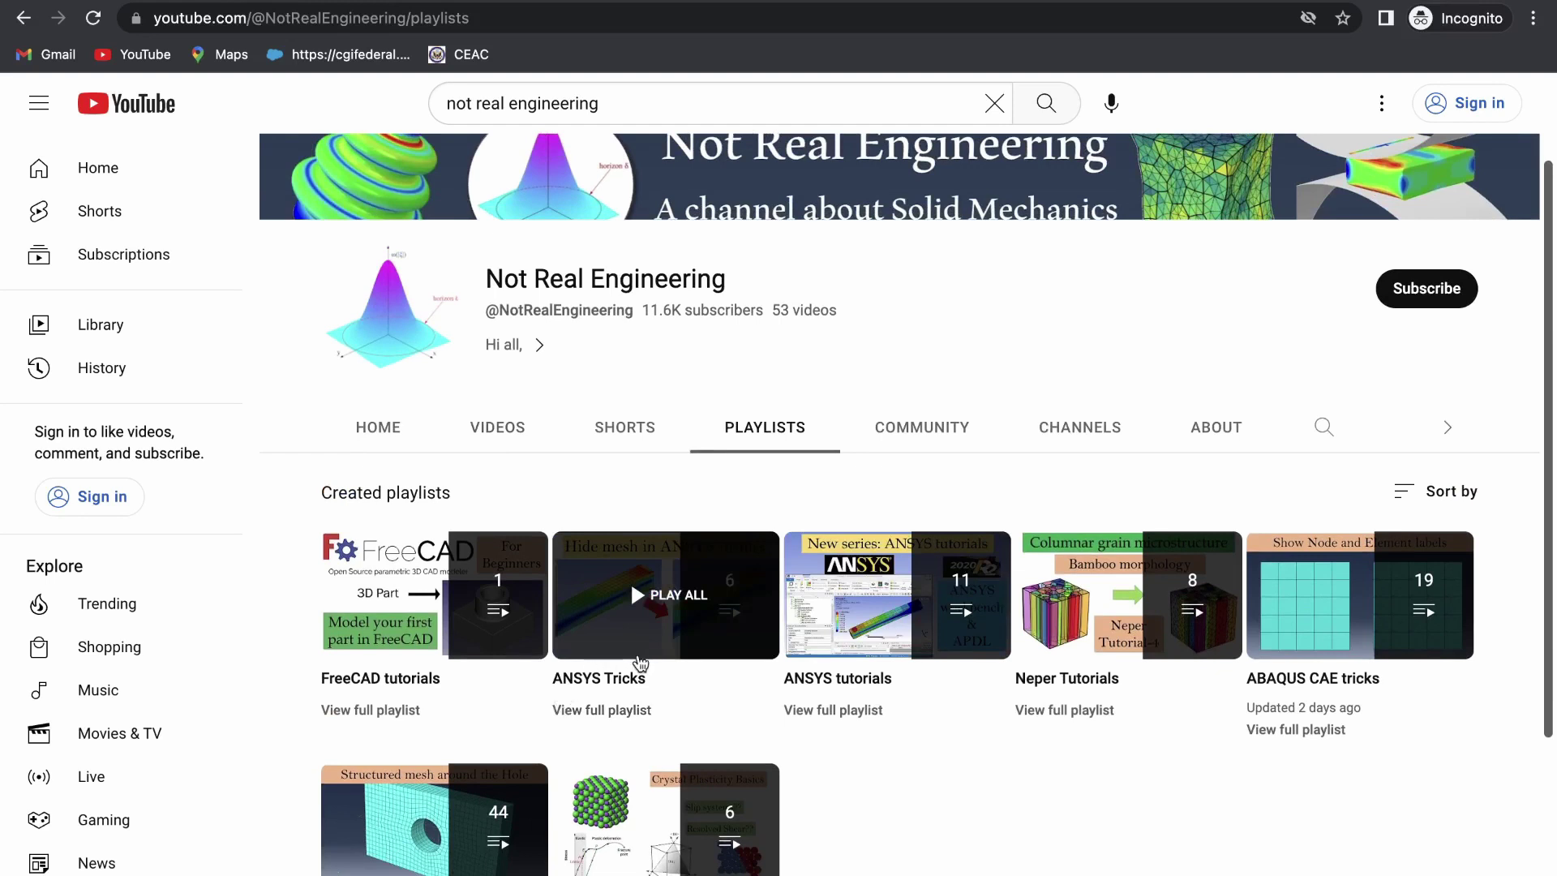
scroll(859, 677, "down", 3)
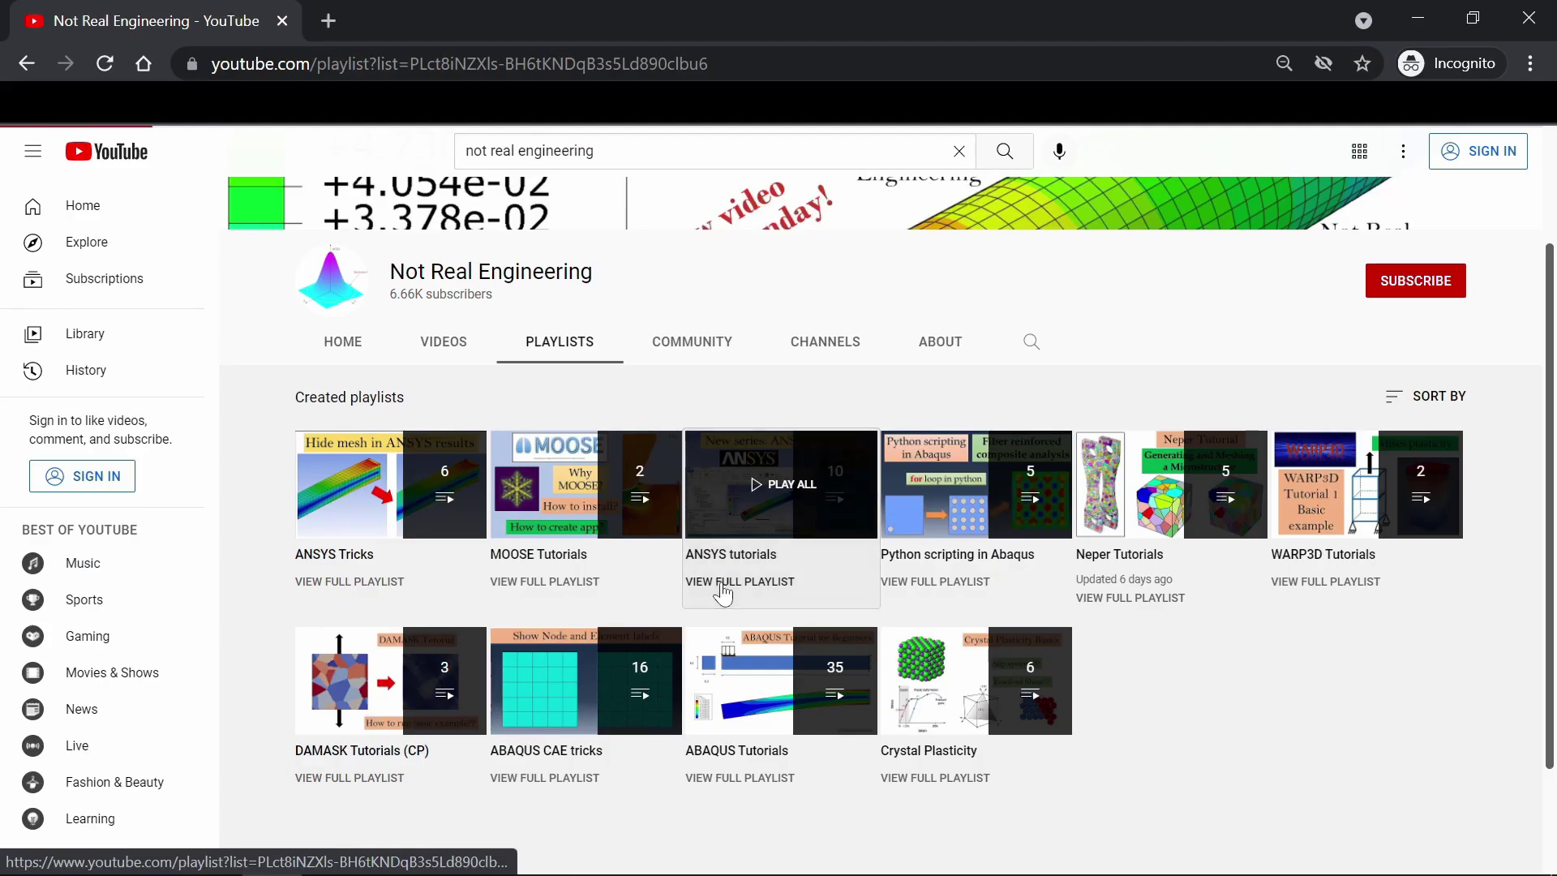
left_click(721, 582)
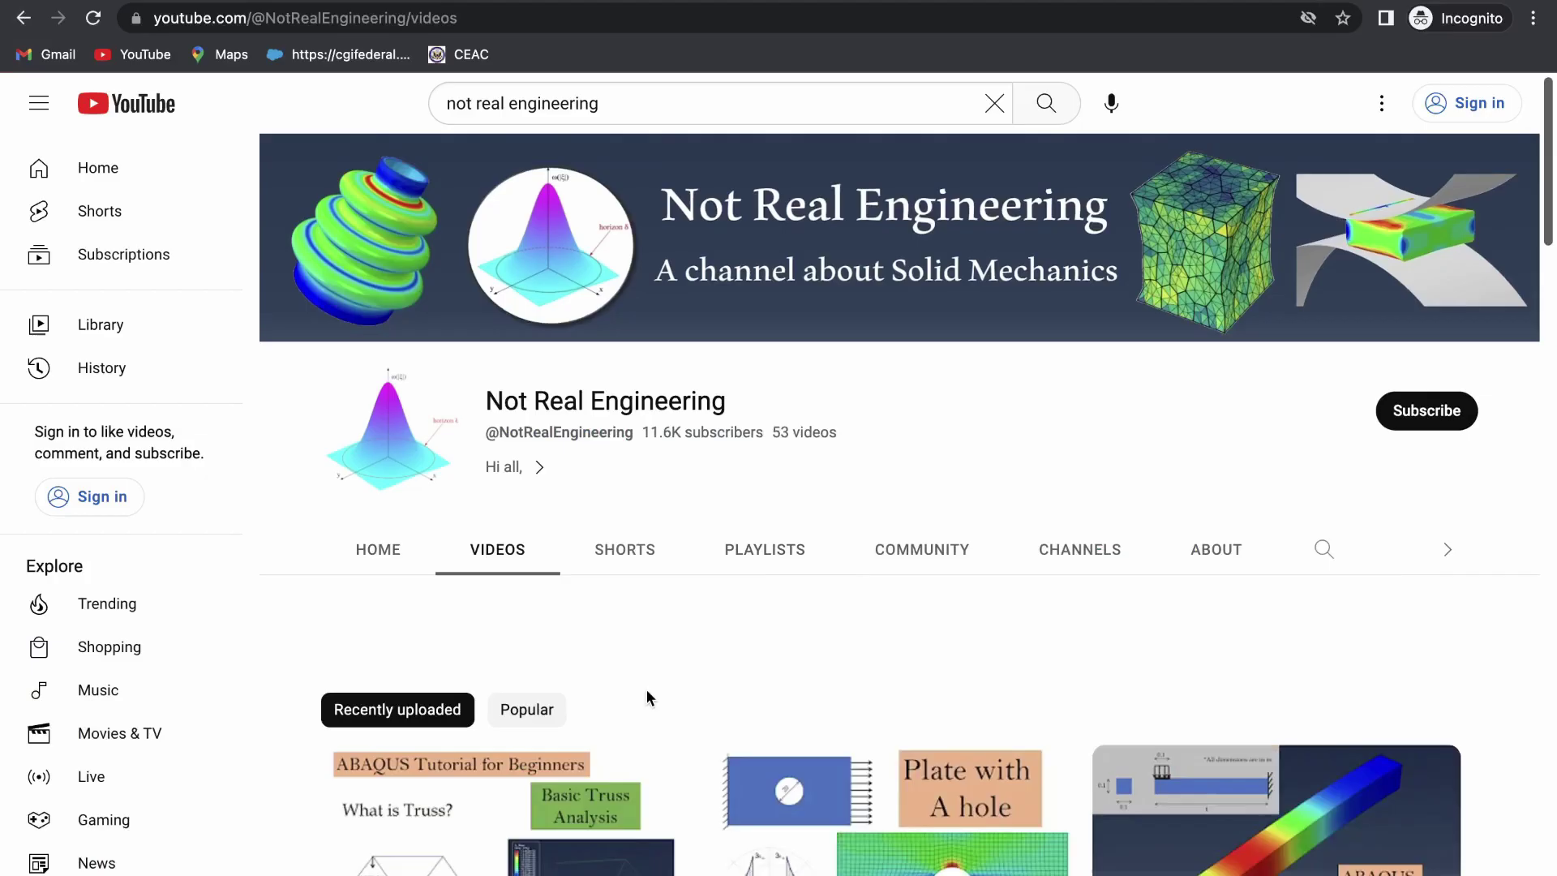
Look through the recently uploaded videos of the Not Real Engineering channel.
scroll(647, 696, "down", 6)
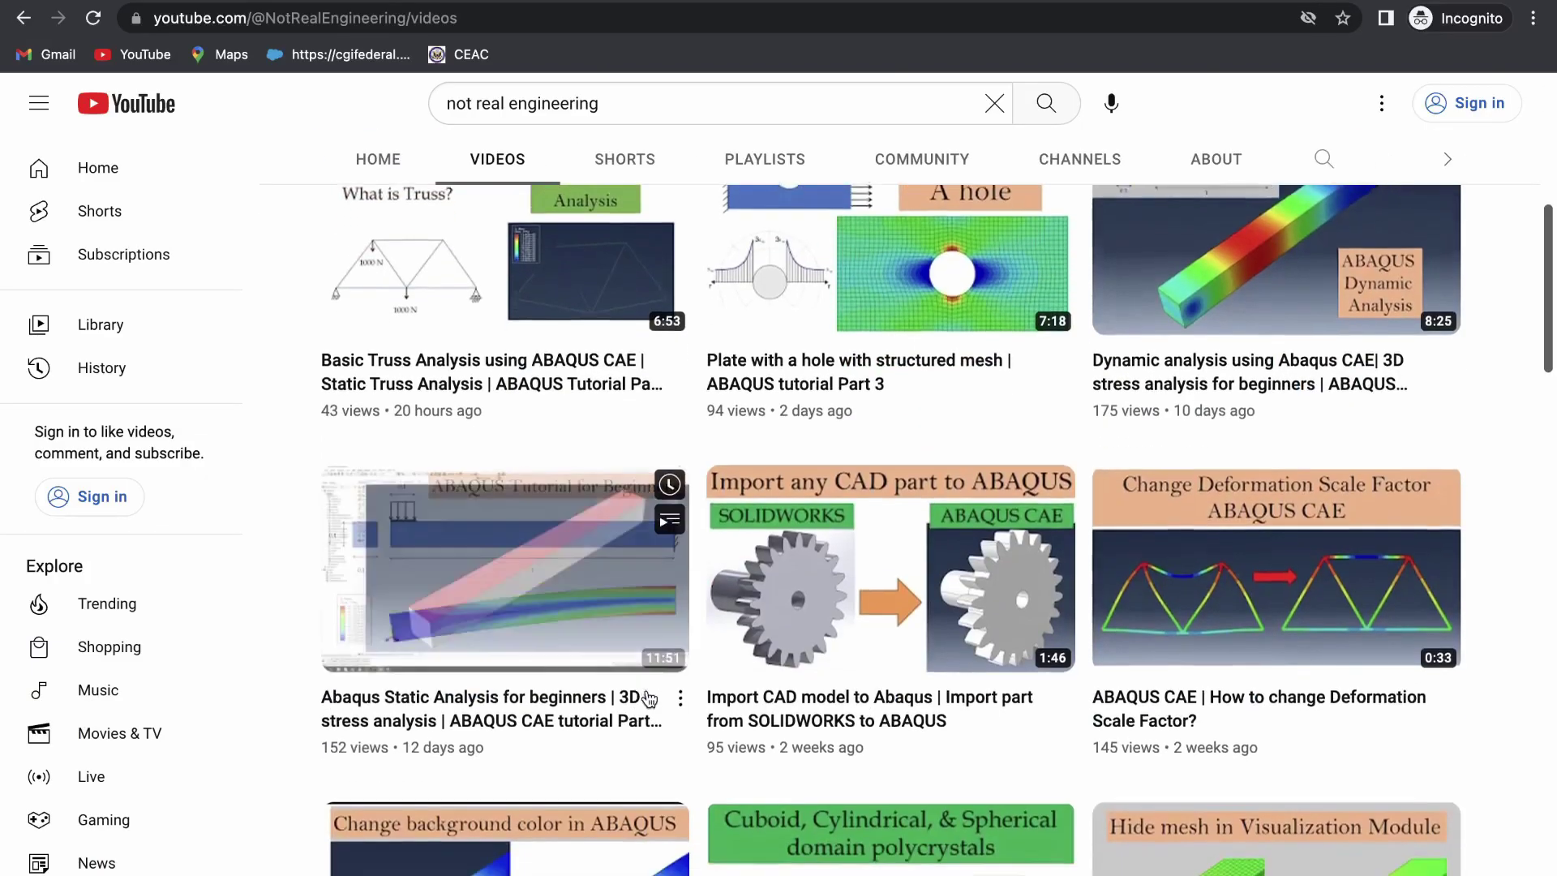
scroll(647, 696, "up", 5)
scroll(648, 697, "up", 2)
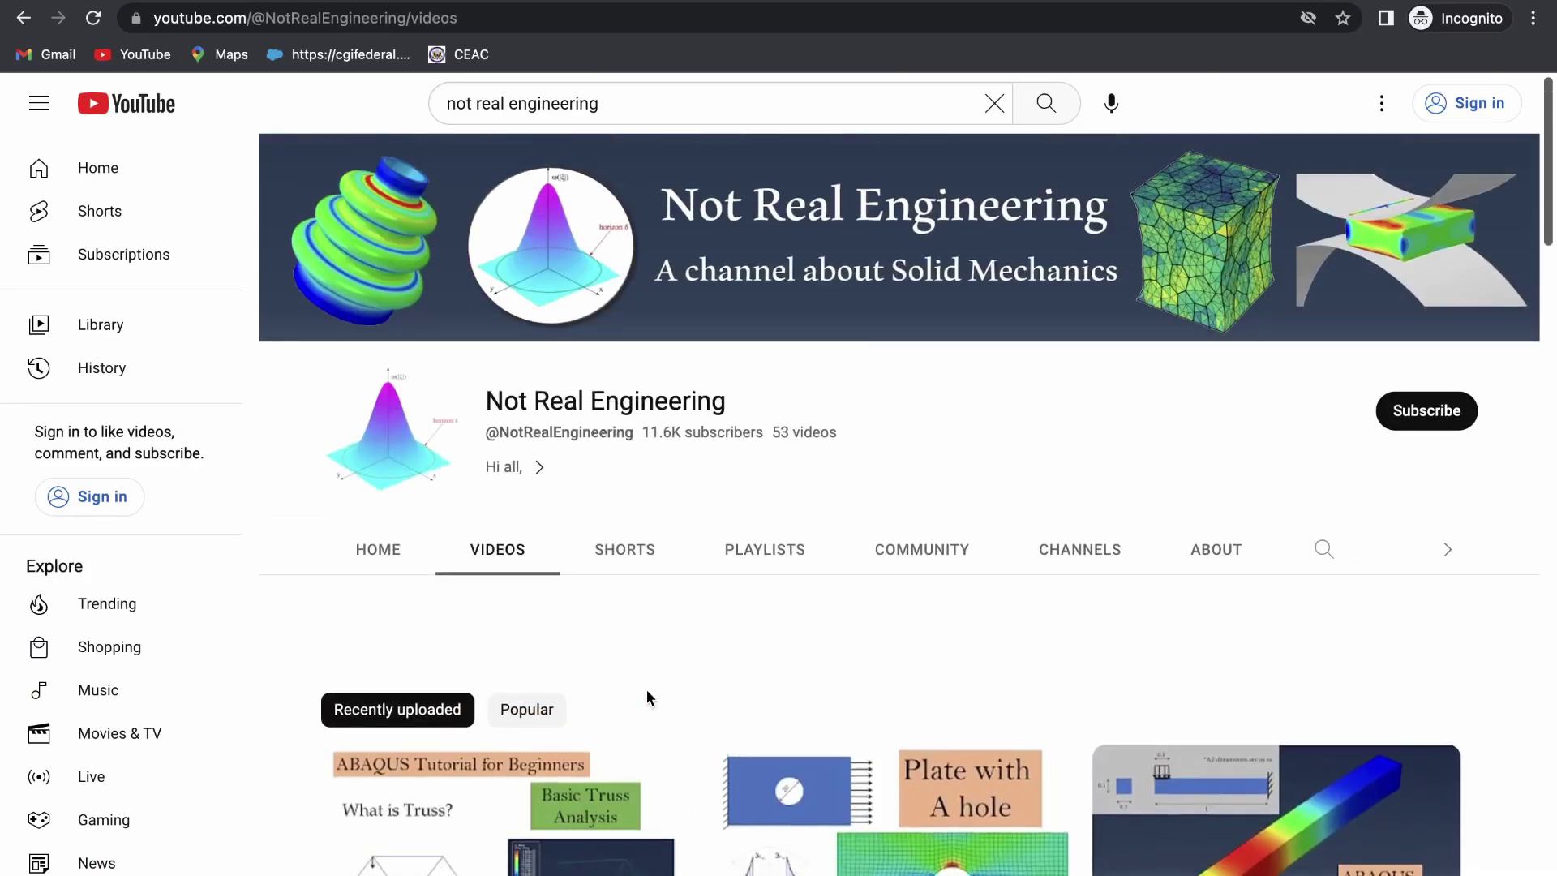